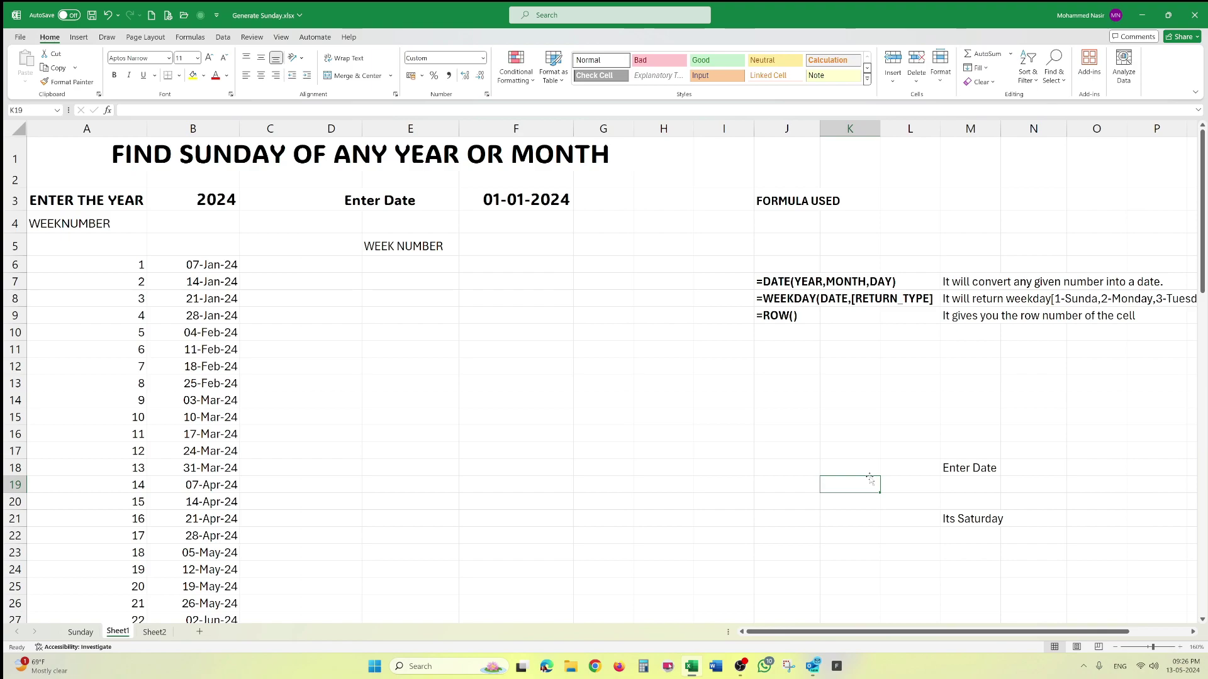
double_click(201, 264)
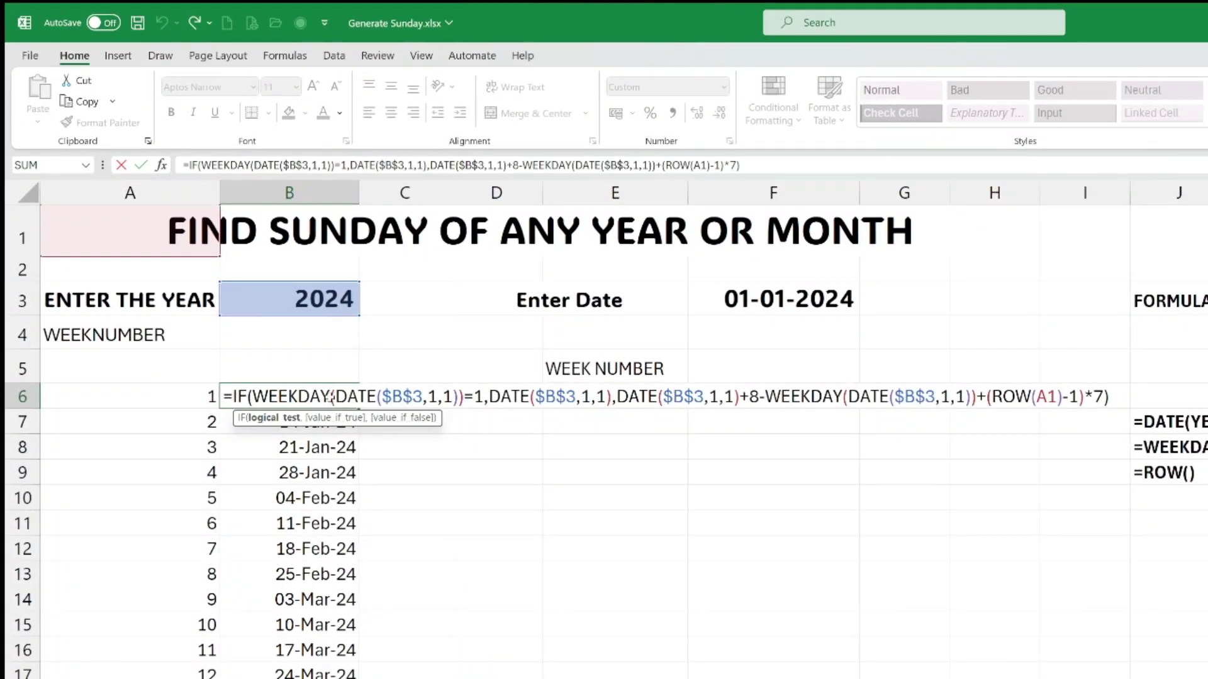
key(Return)
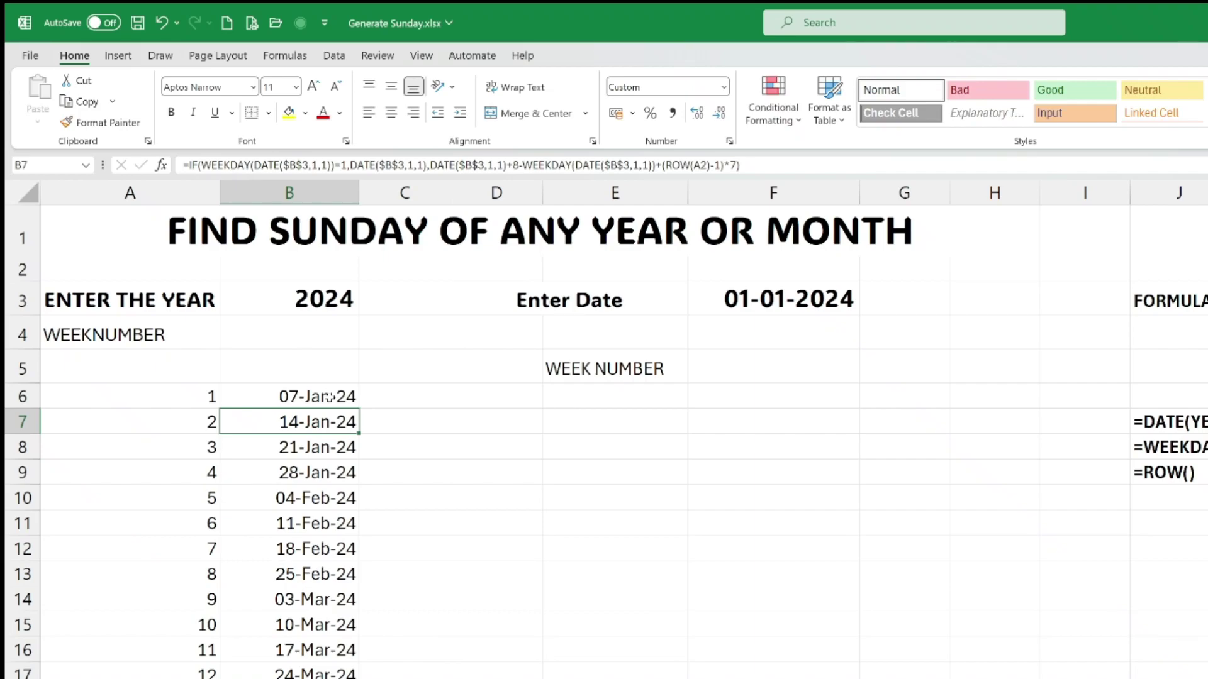
scroll(318, 566, down, 11)
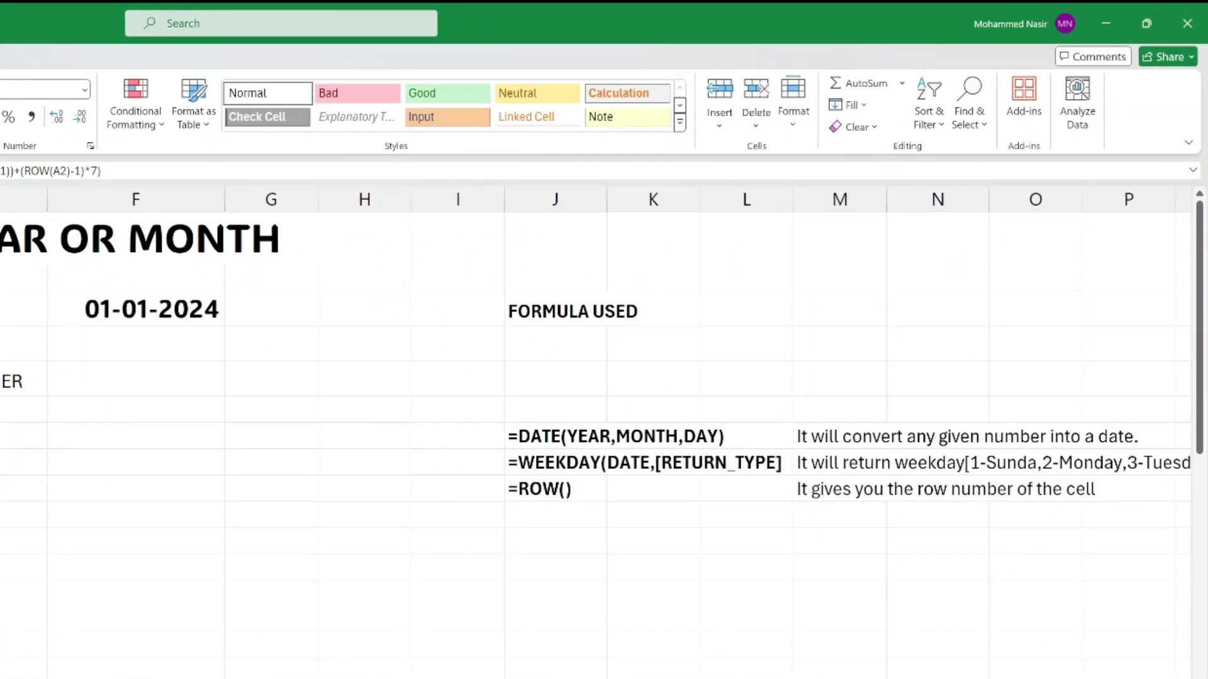
scroll(597, 427, right, 3)
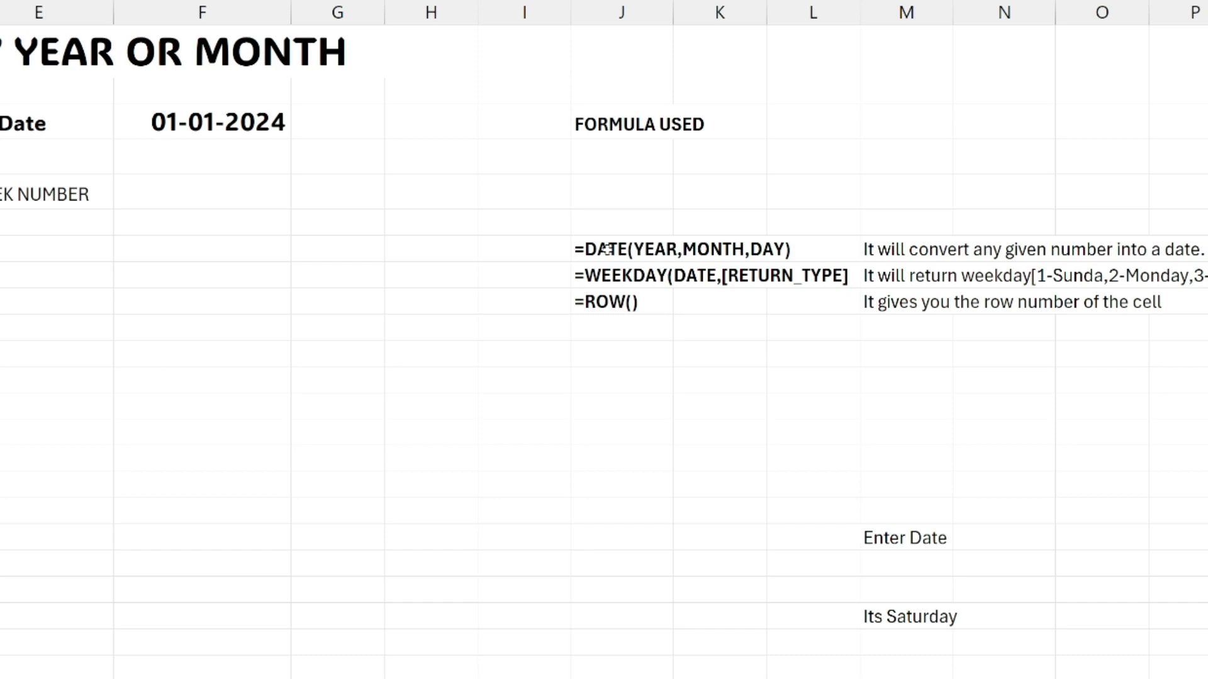
Step: Enter =DATE(2024,1,10) in J12 so it shows the date 10-01-2024
click(629, 389)
text(=DATE()
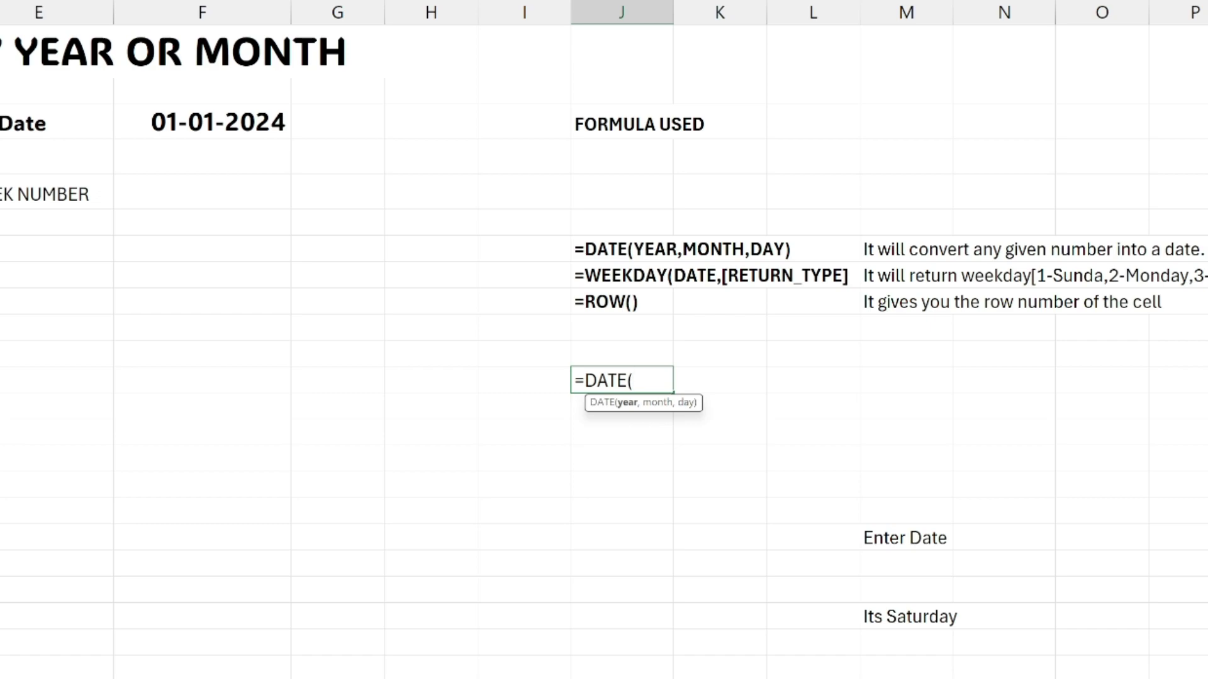
text(2024,)
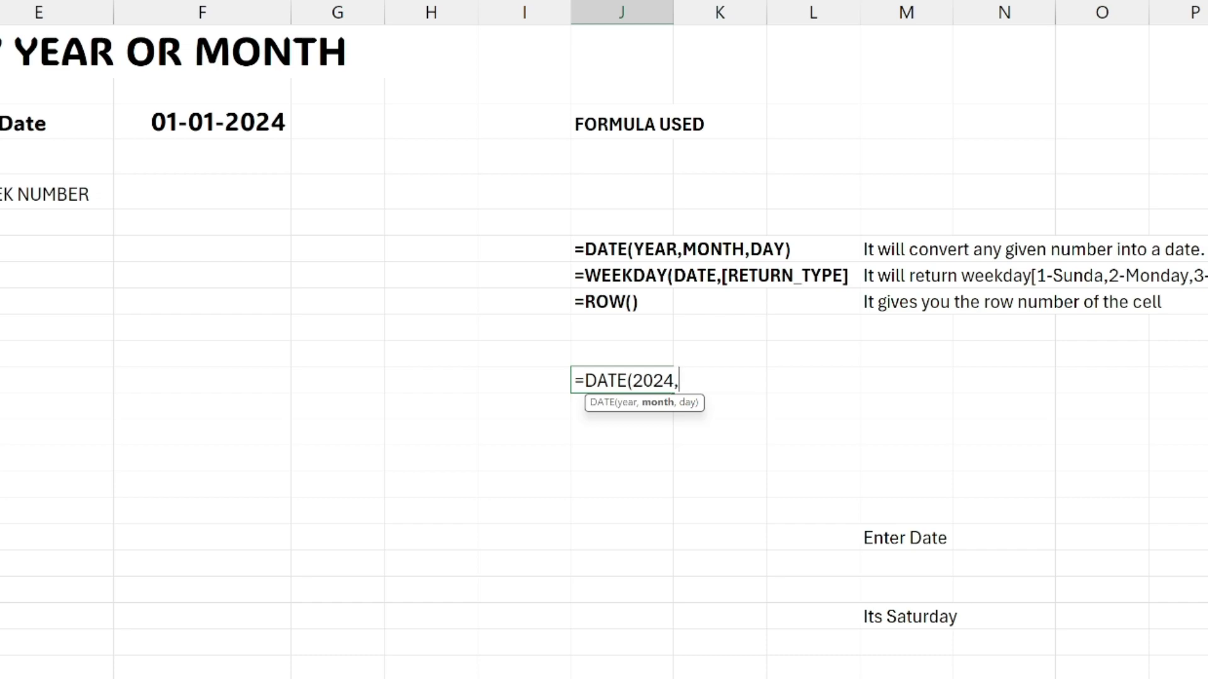
text(1,1)
key(BackSpace)
text(10)
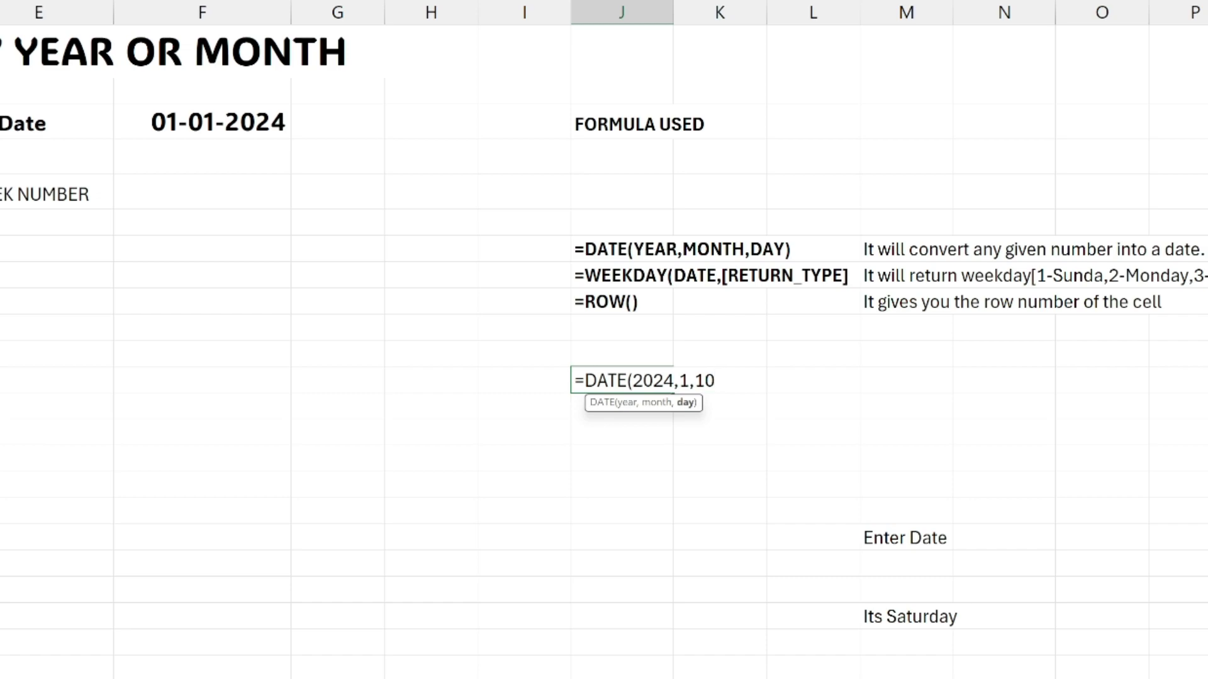
text())
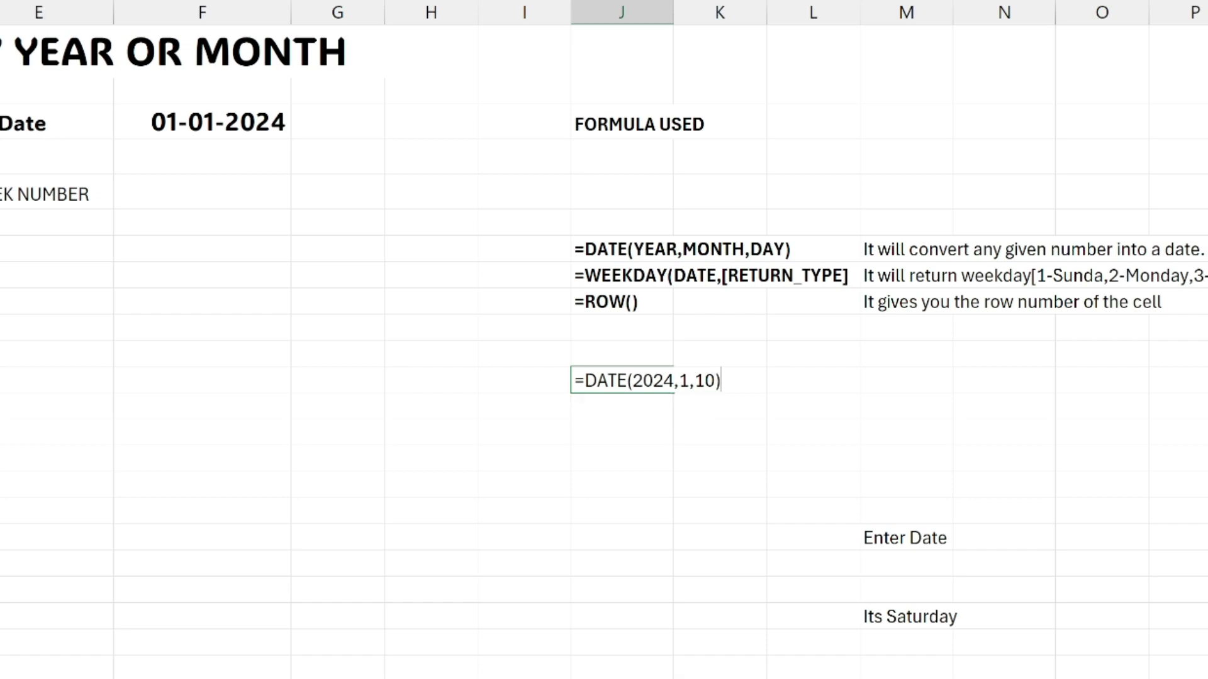
key(Return)
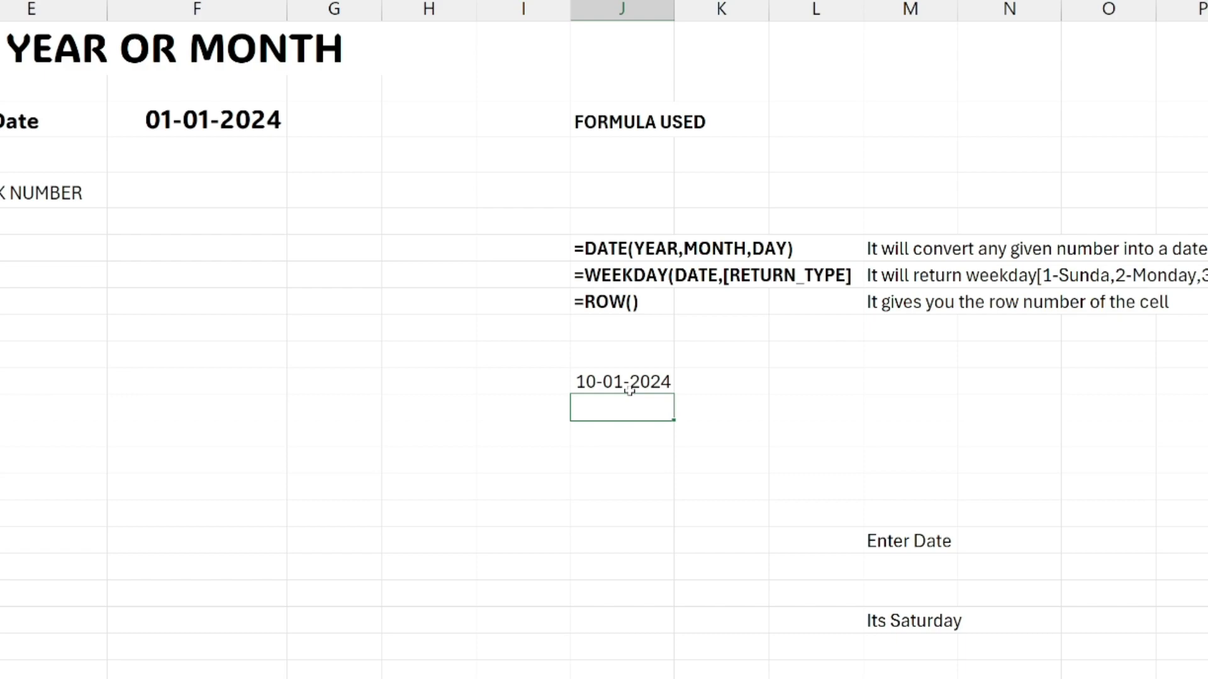
click(629, 390)
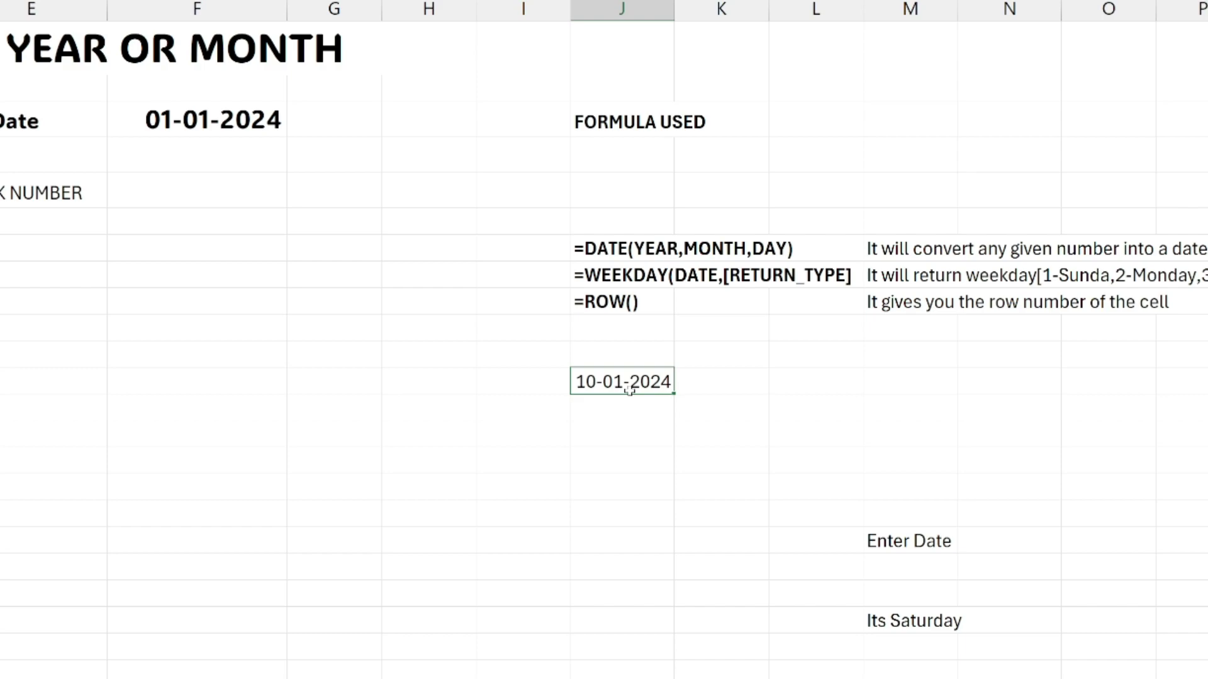
key(Down)
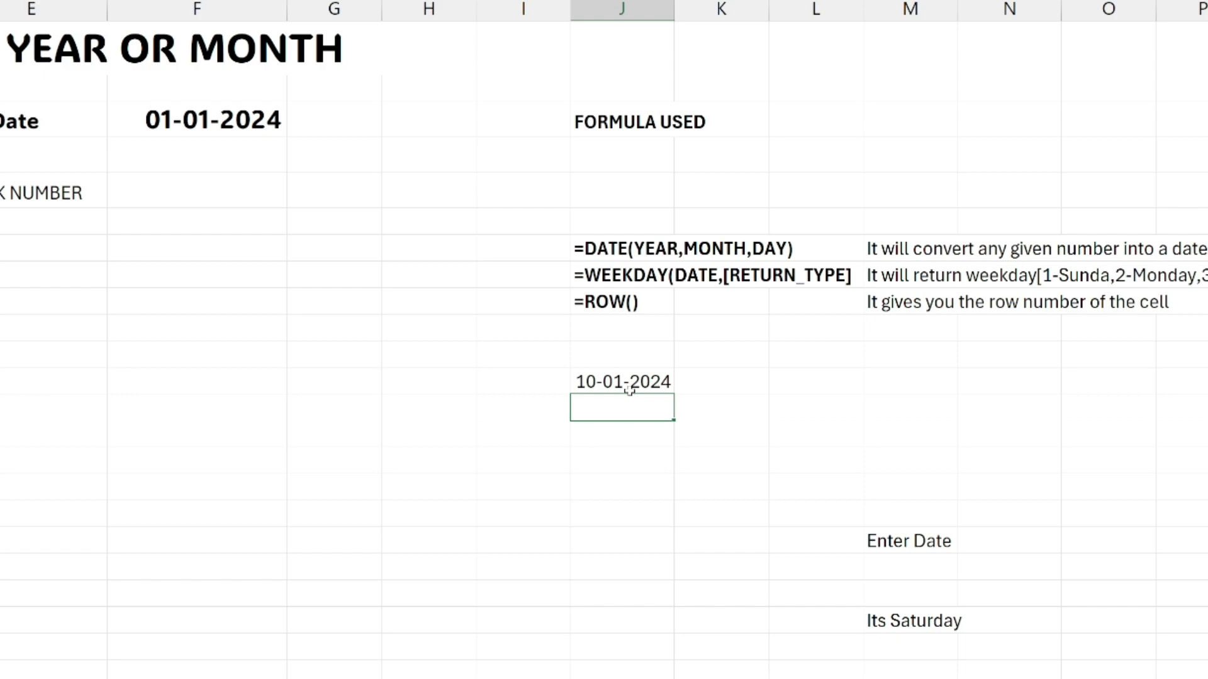
Step: Enter =WEEKDAY(J12,1) in J13 using Sunday-first numbering
text(=WEEK)
key(Tab)
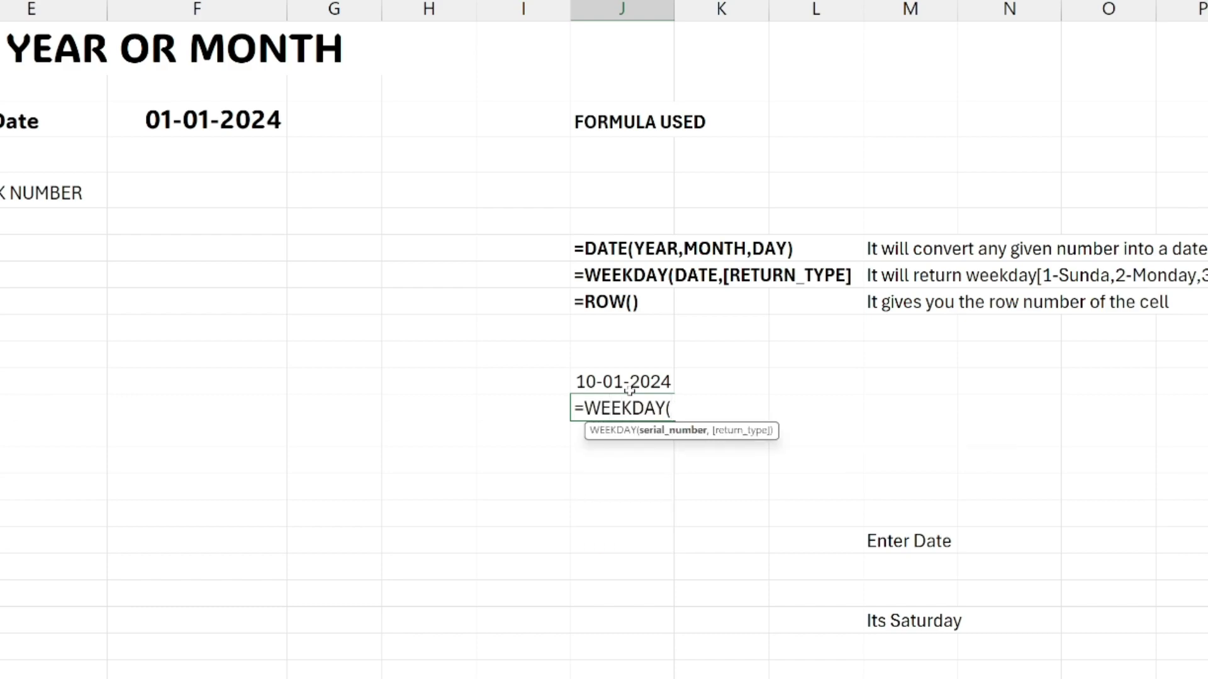
click(640, 382)
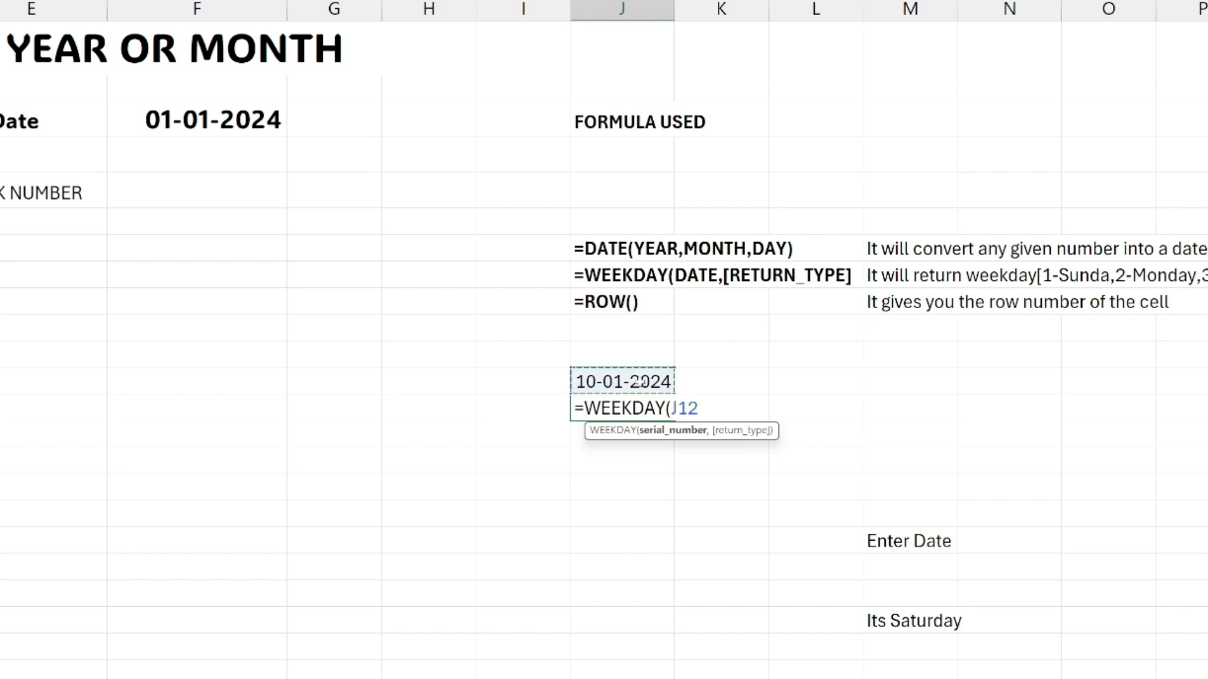
text(,)
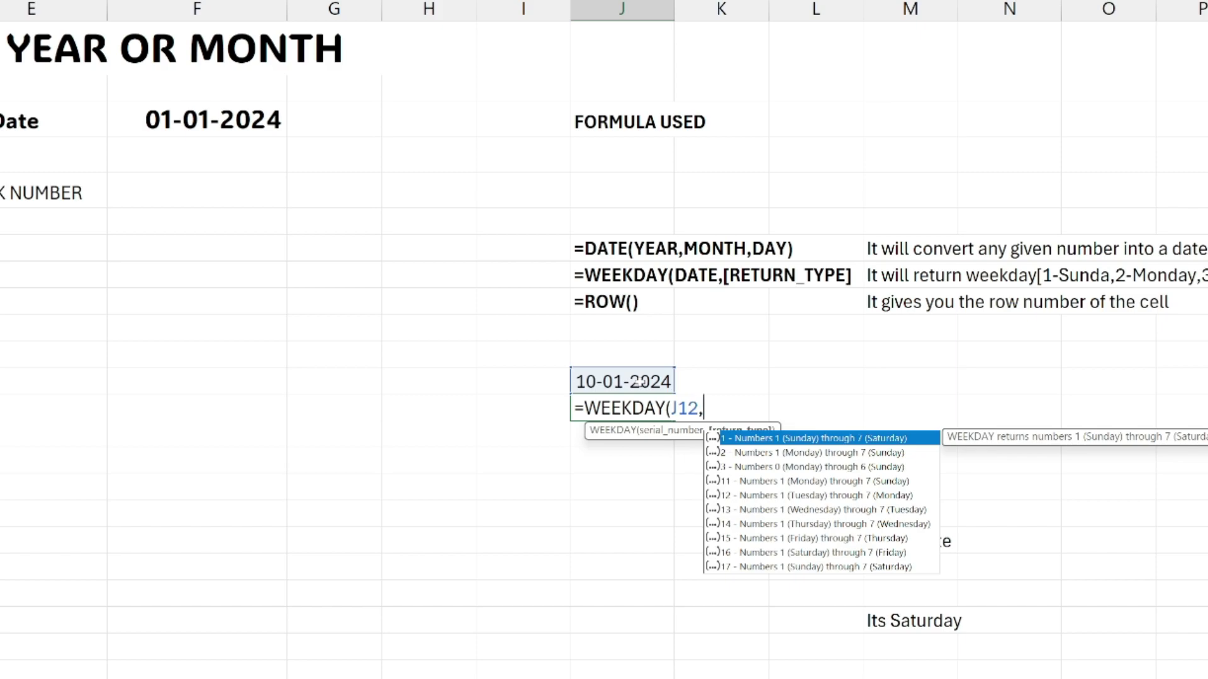
key(Down)
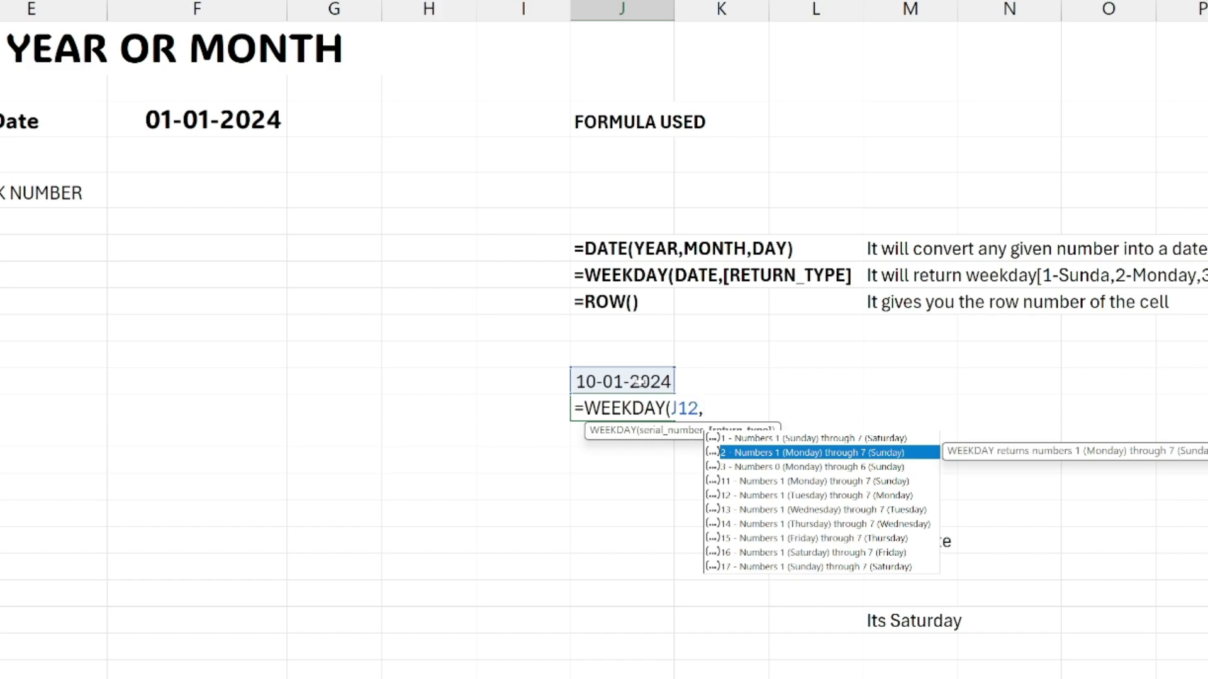
key(Up)
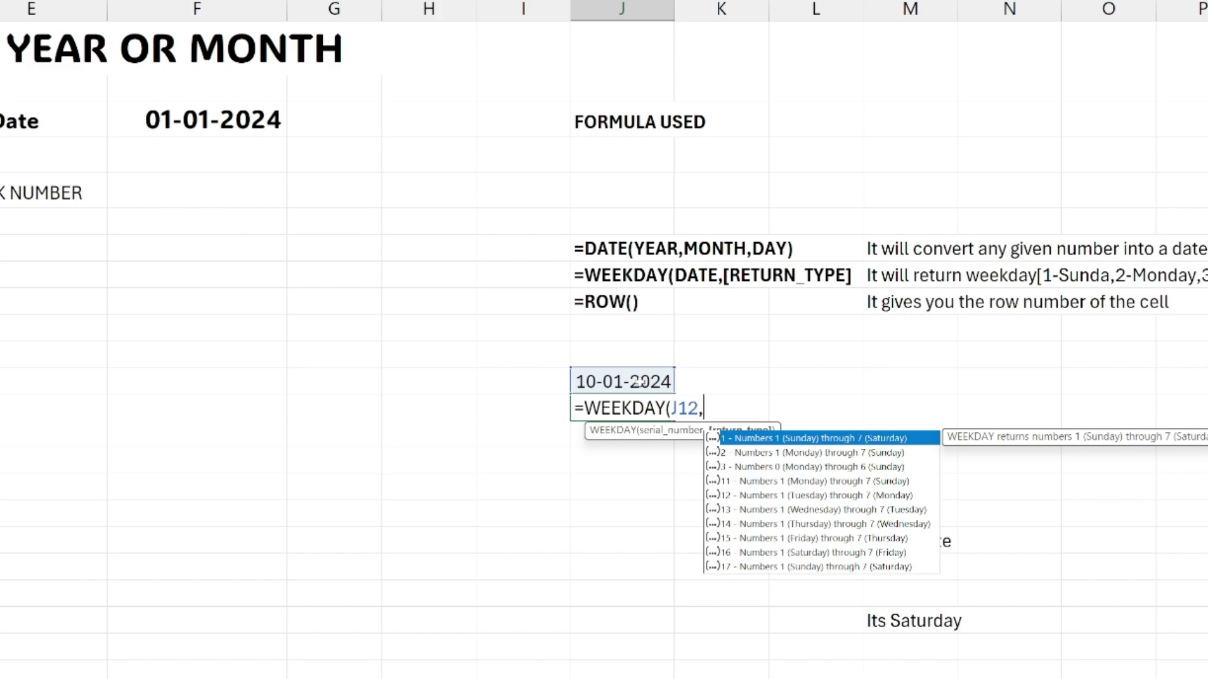
text(1))
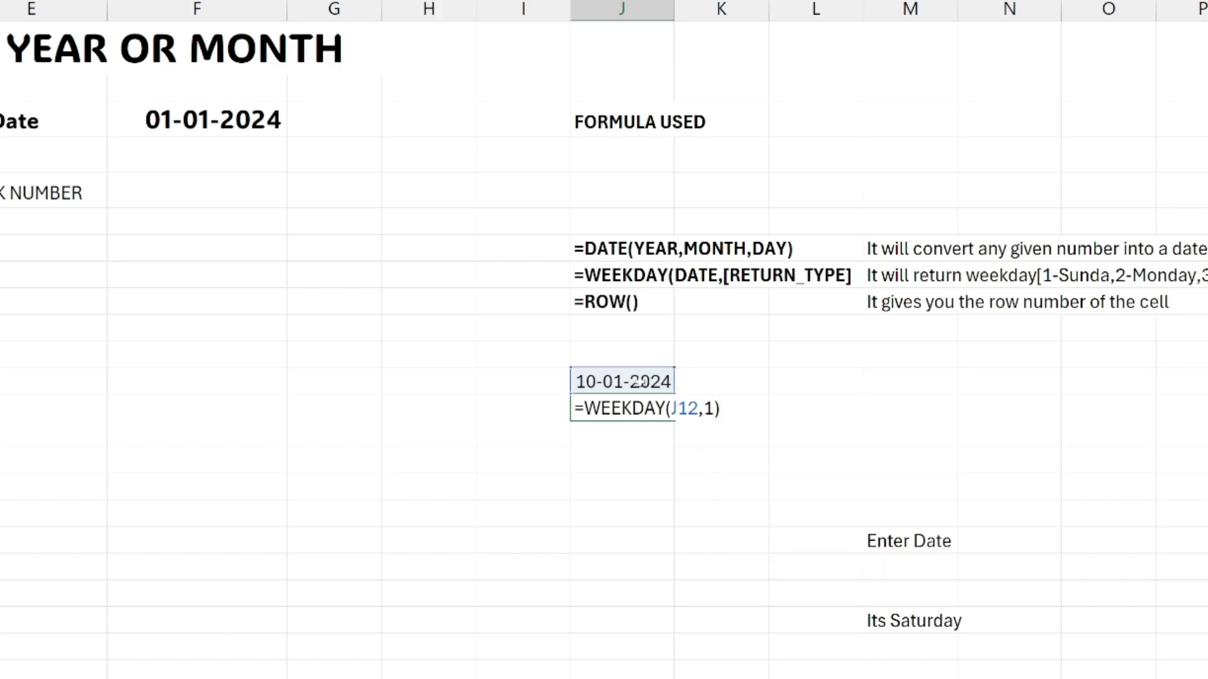
key(Return)
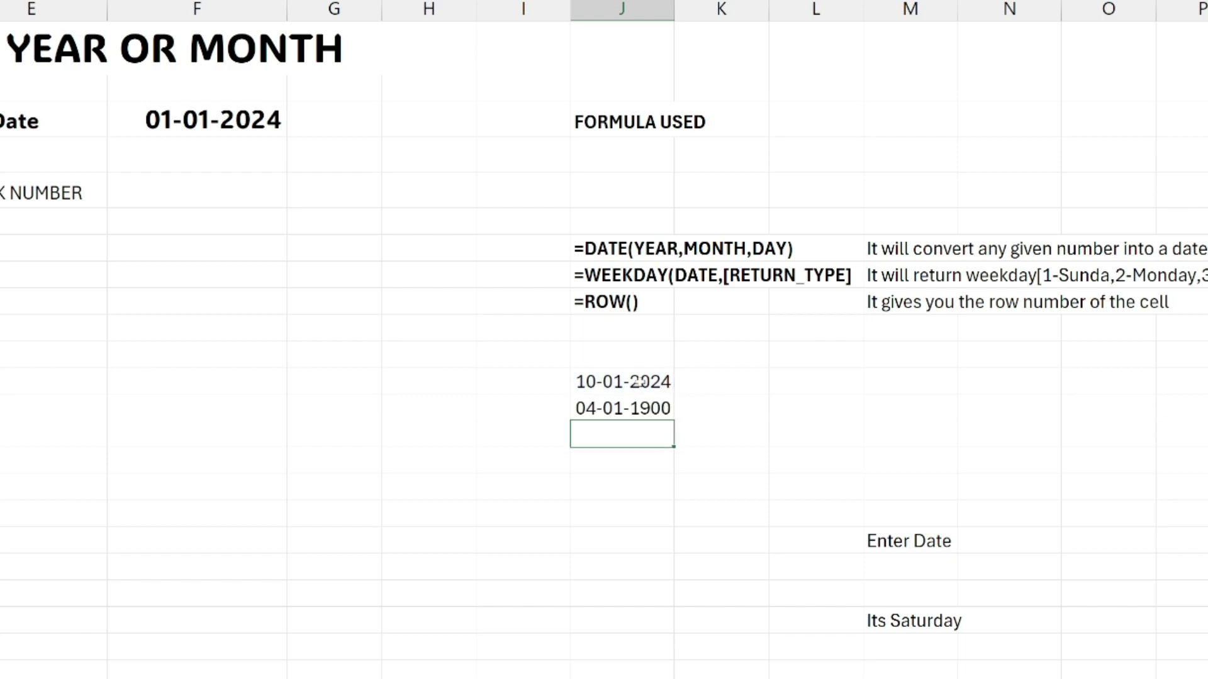
Step: Format J13 as General so the weekday result displays as the plain number 4
key(Up)
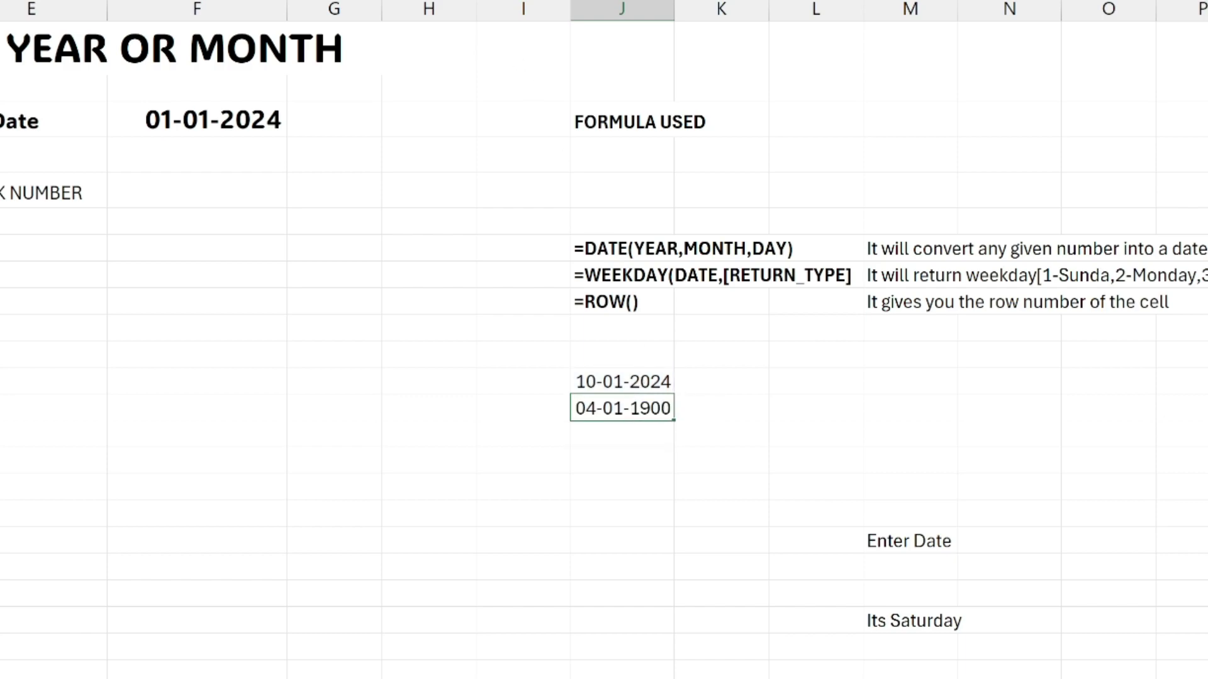
key(alt+h)
key(n)
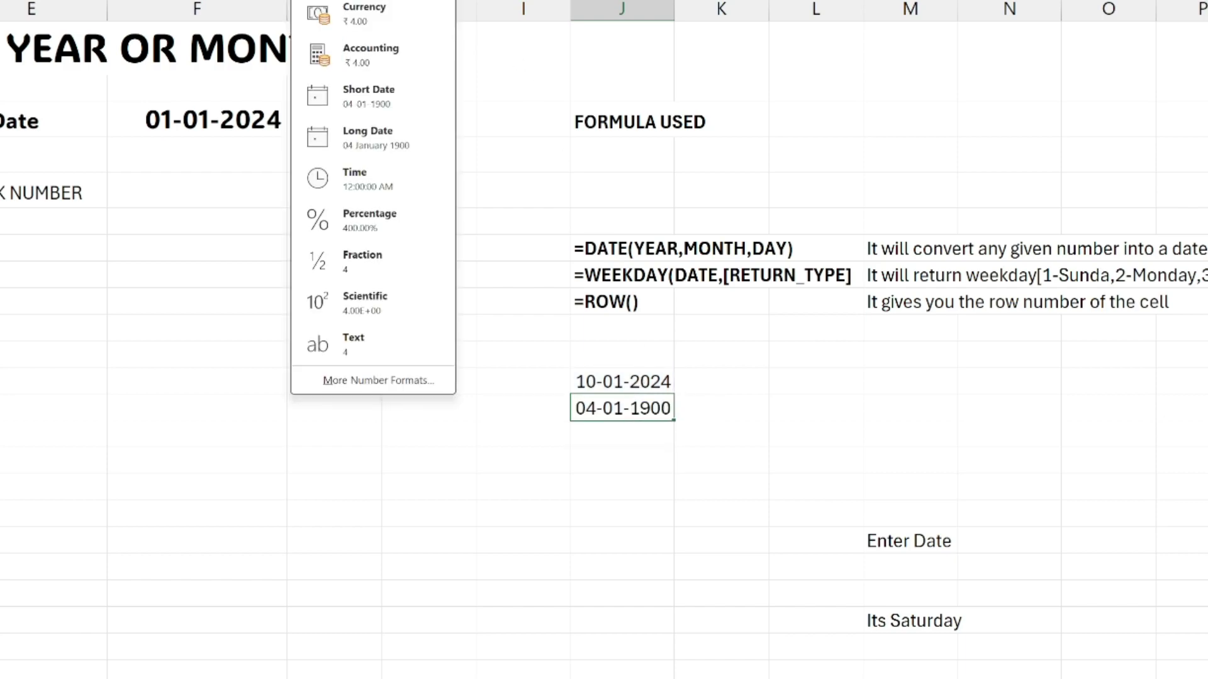
key(Up)
key(Up)
key(Up)
key(Up)
key(Return)
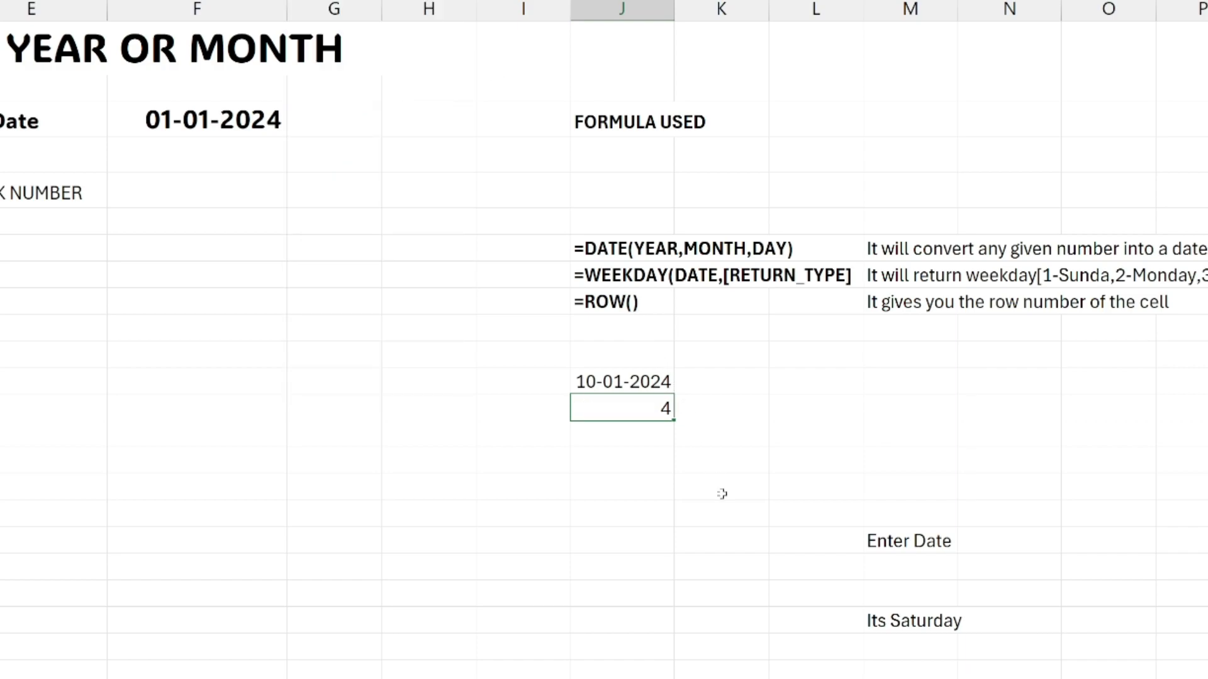
click(722, 490)
click(651, 415)
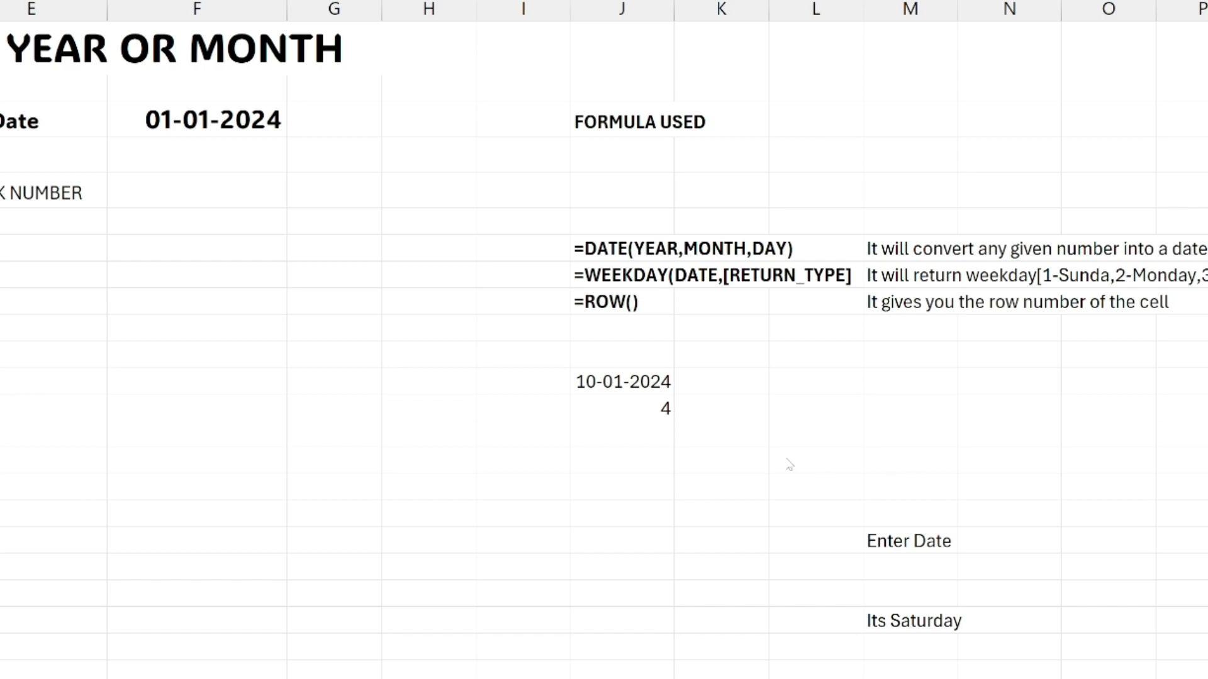
click(661, 410)
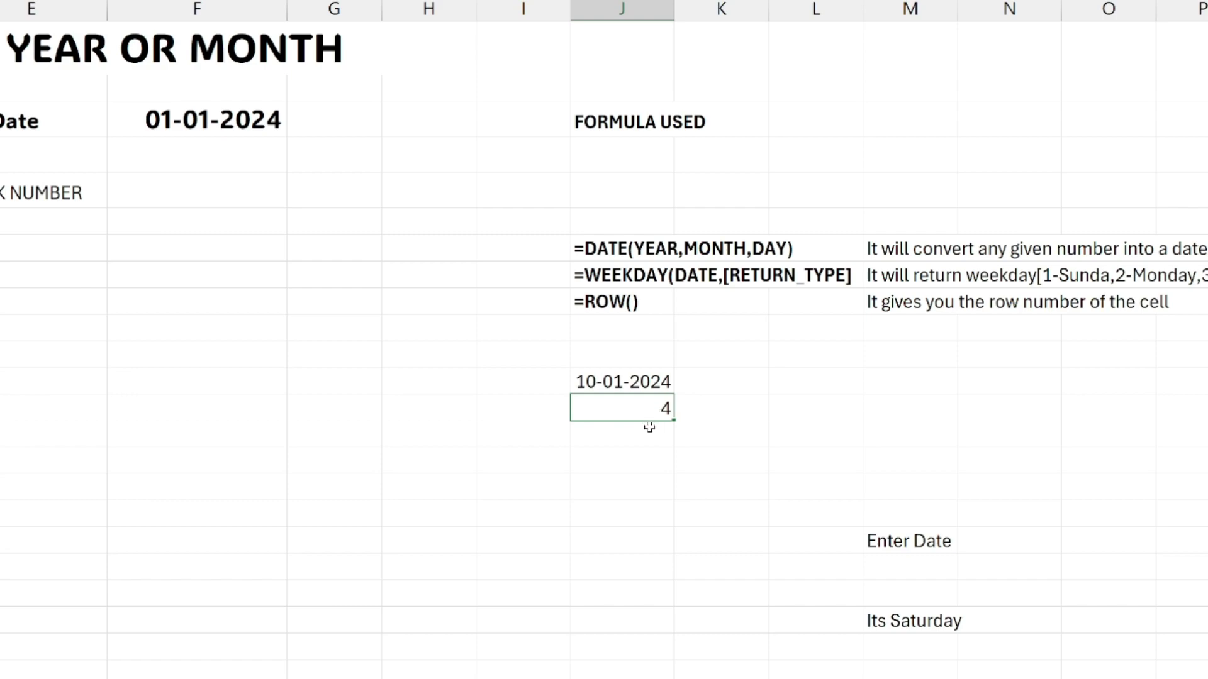
Step: Enter =ROW(A1) in J14 and copy it into J15, giving results 1 and 2
click(649, 435)
text(=RO)
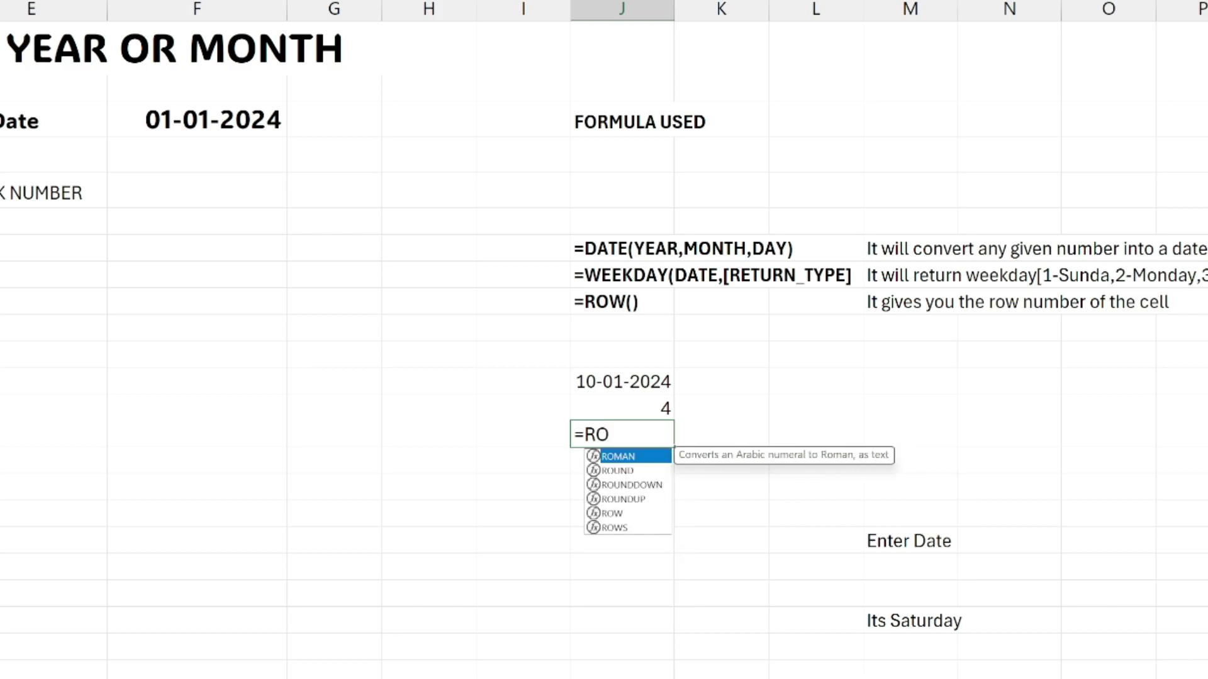
text(W)
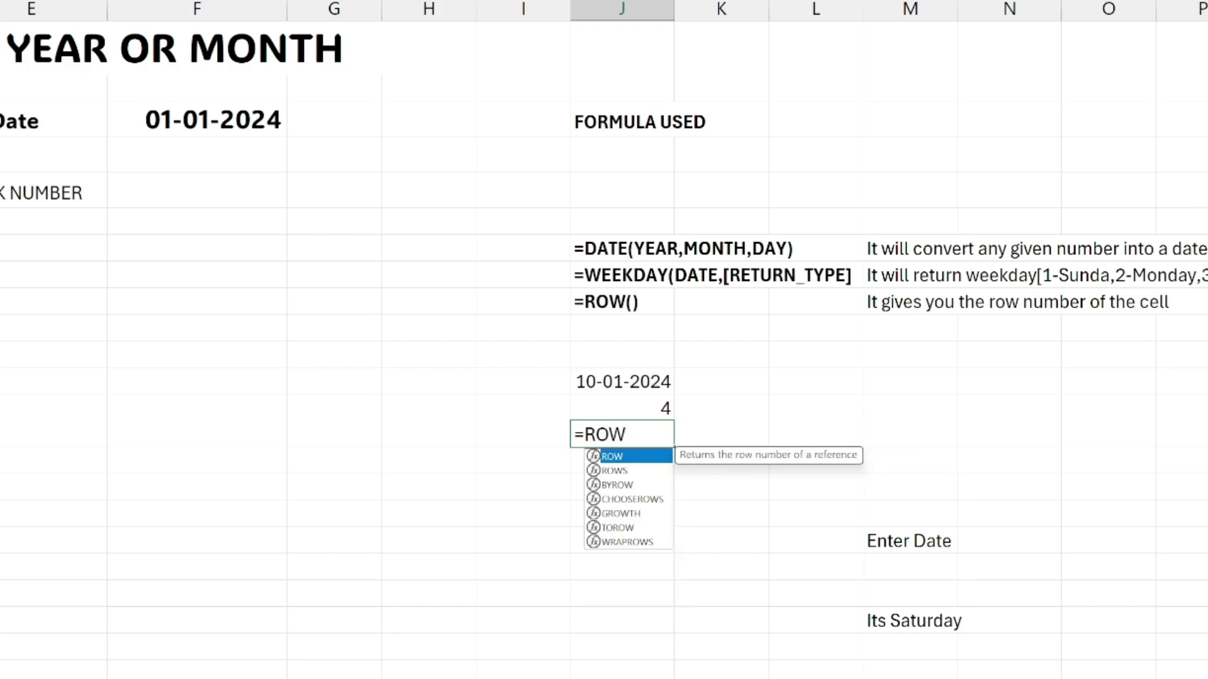
text((A1))
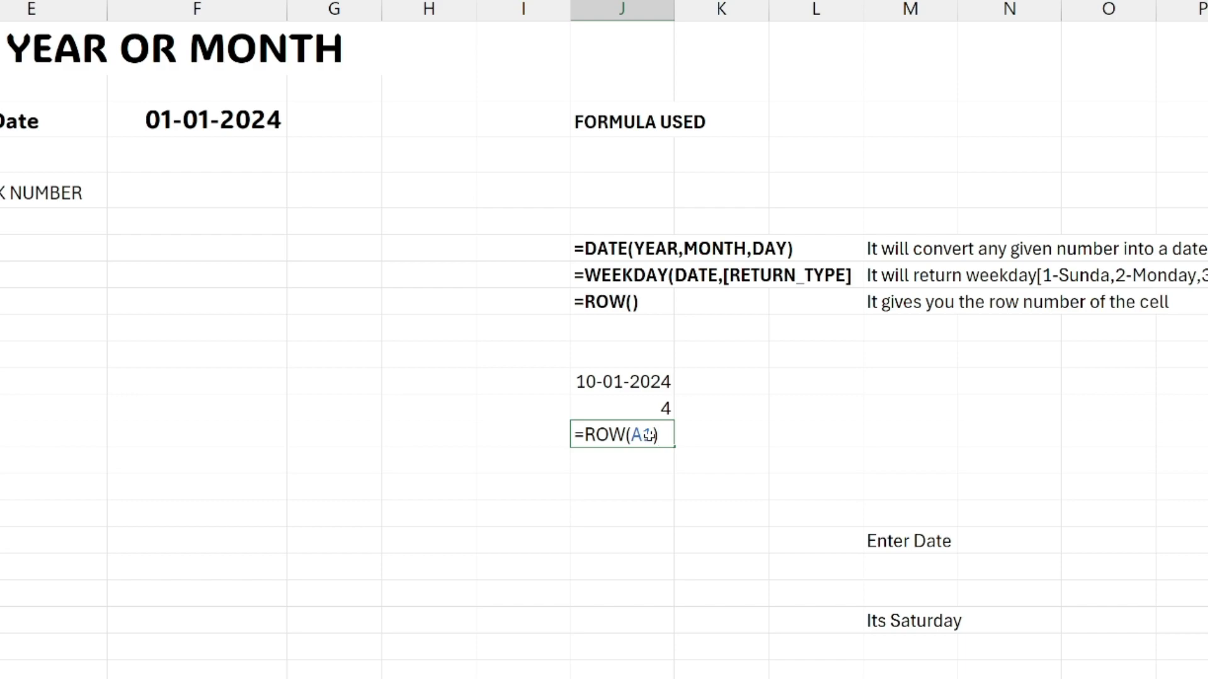
key(Return)
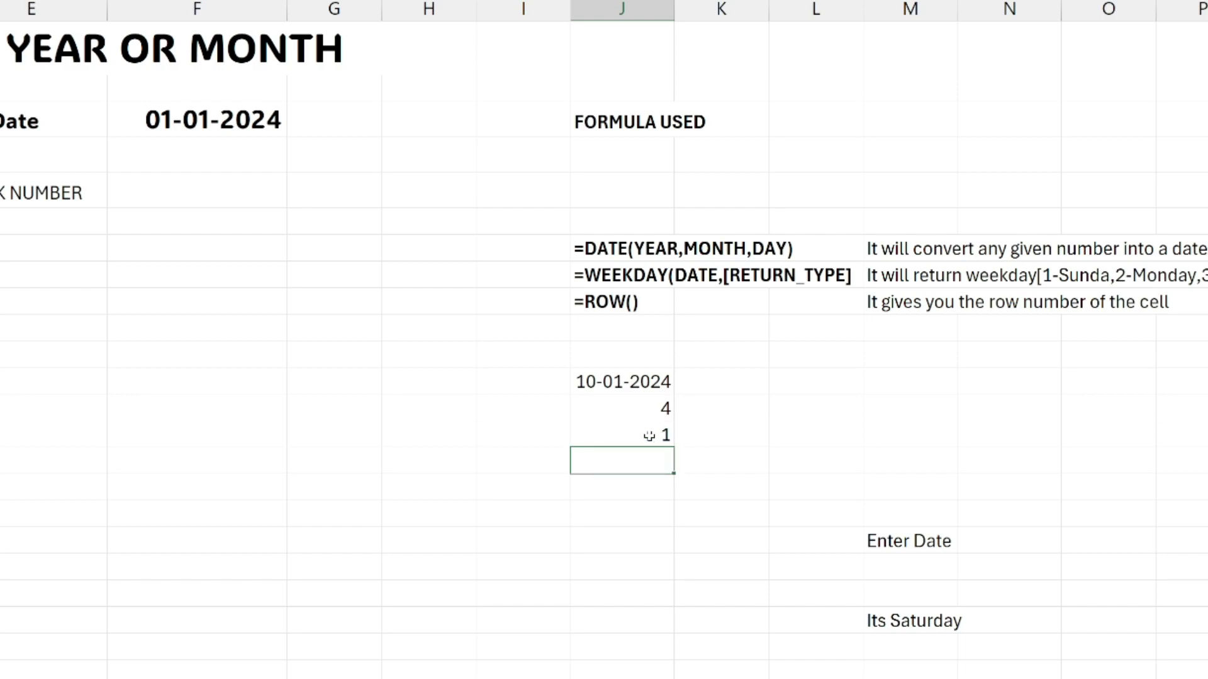
click(649, 436)
drag(675, 449, 673, 467)
click(639, 464)
key(F2)
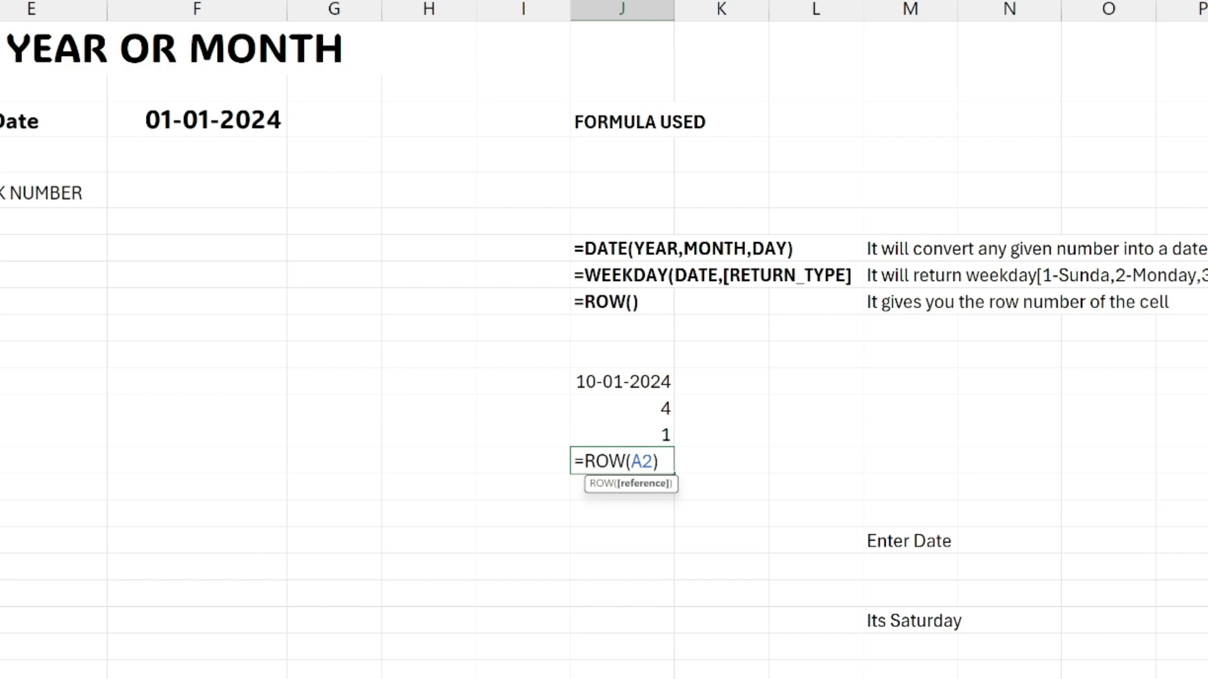
key(Return)
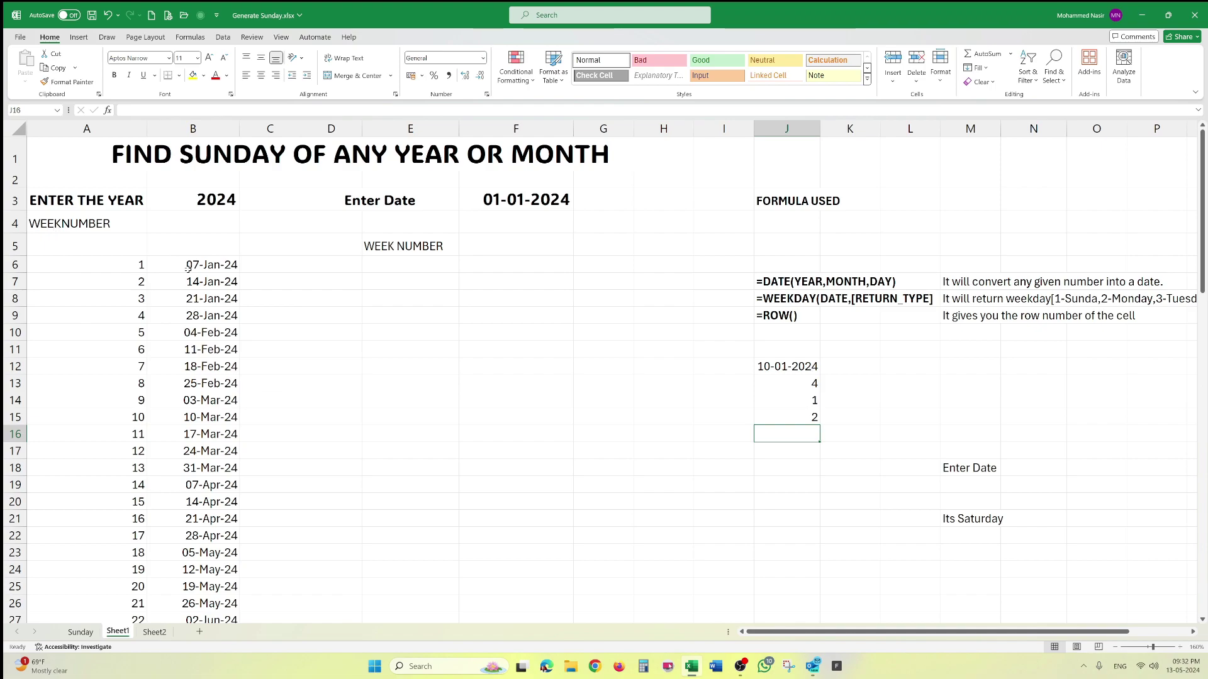
Step: Clear the generated Sunday dates in column B starting from B6
click(189, 267)
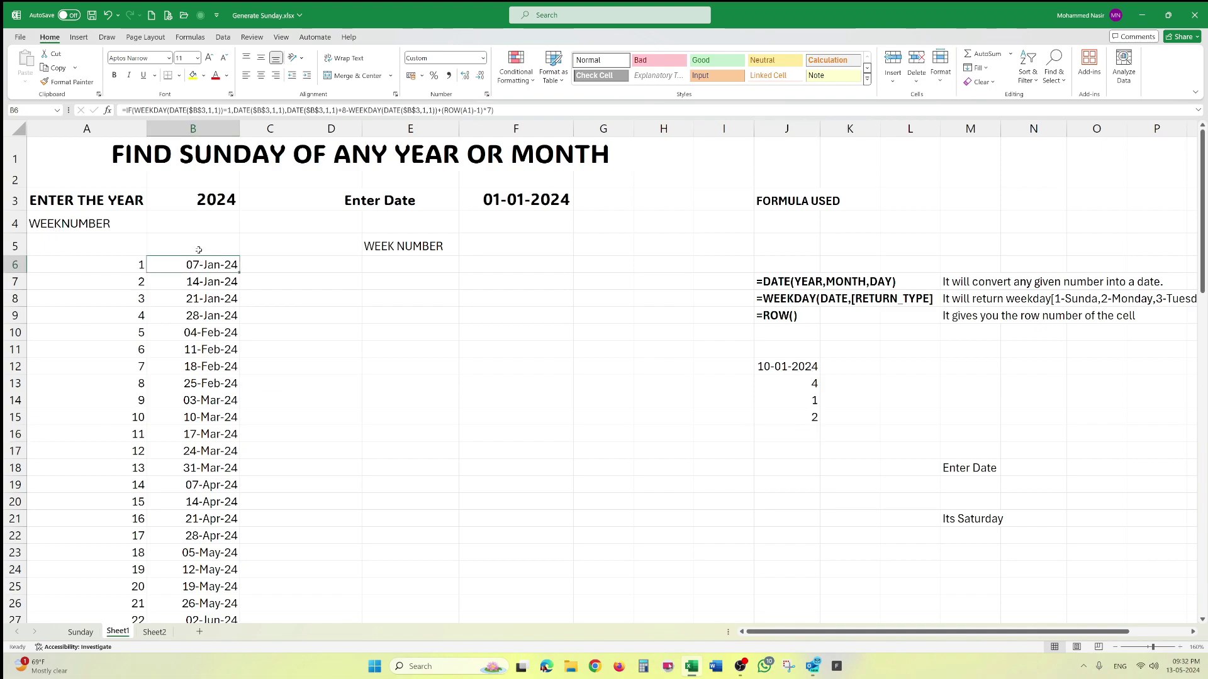
scroll(198, 250, down, 8)
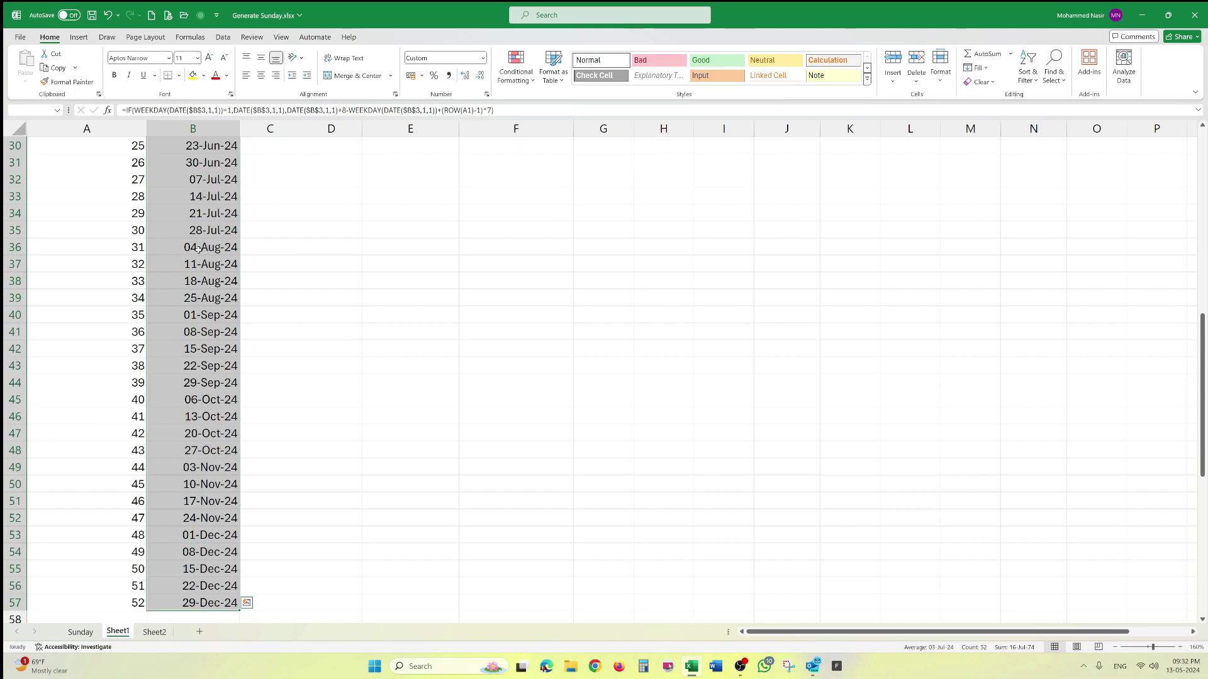
key(Delete)
scroll(198, 250, up, 8)
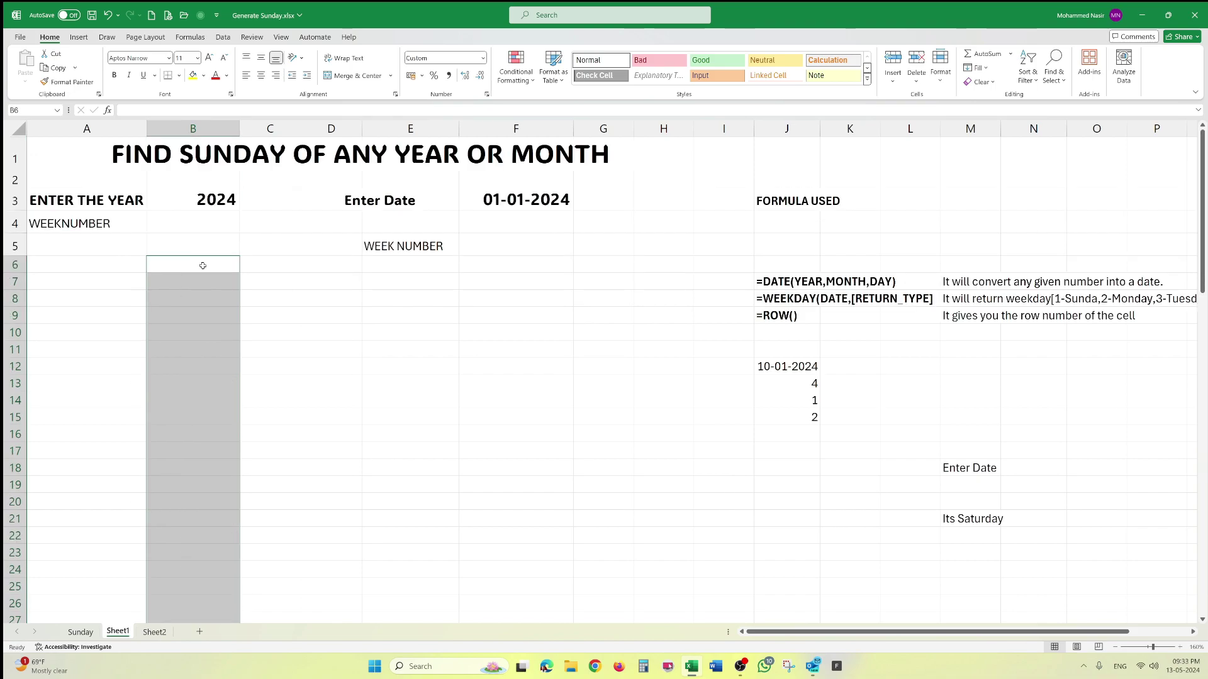
click(206, 266)
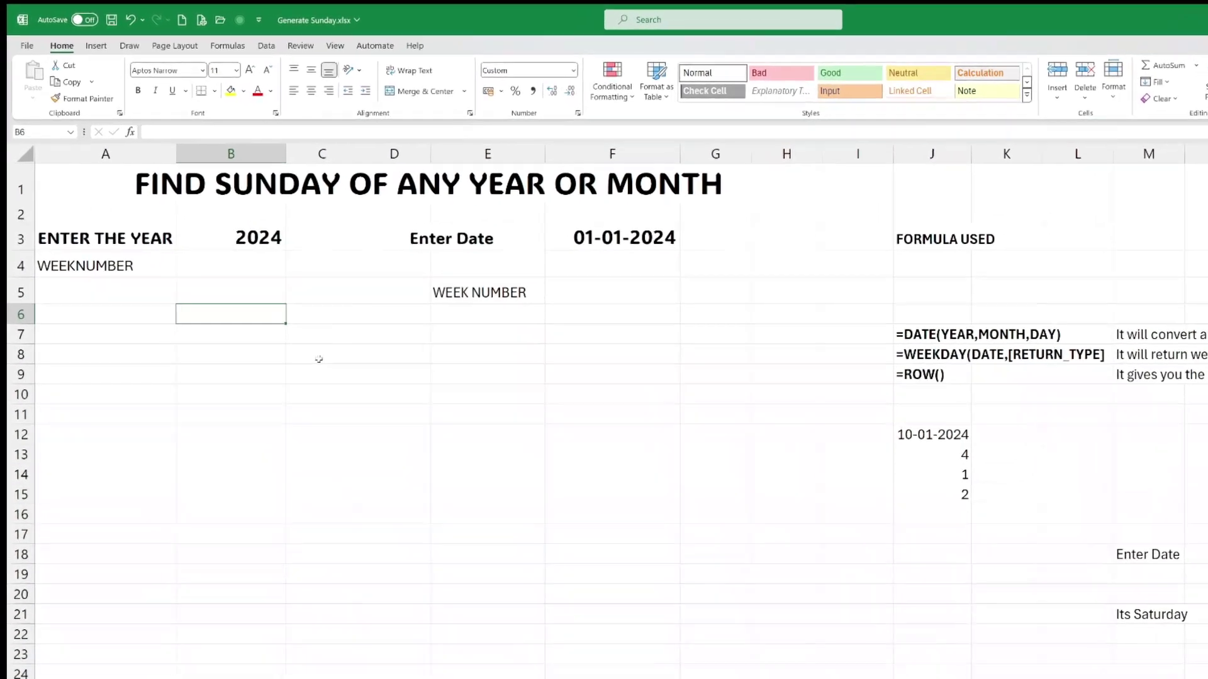
Step: In B6 begin =IF(WEEKDAY(DATE($B$3,1,1))=1, testing whether 1 January is a Sunday
text(=)
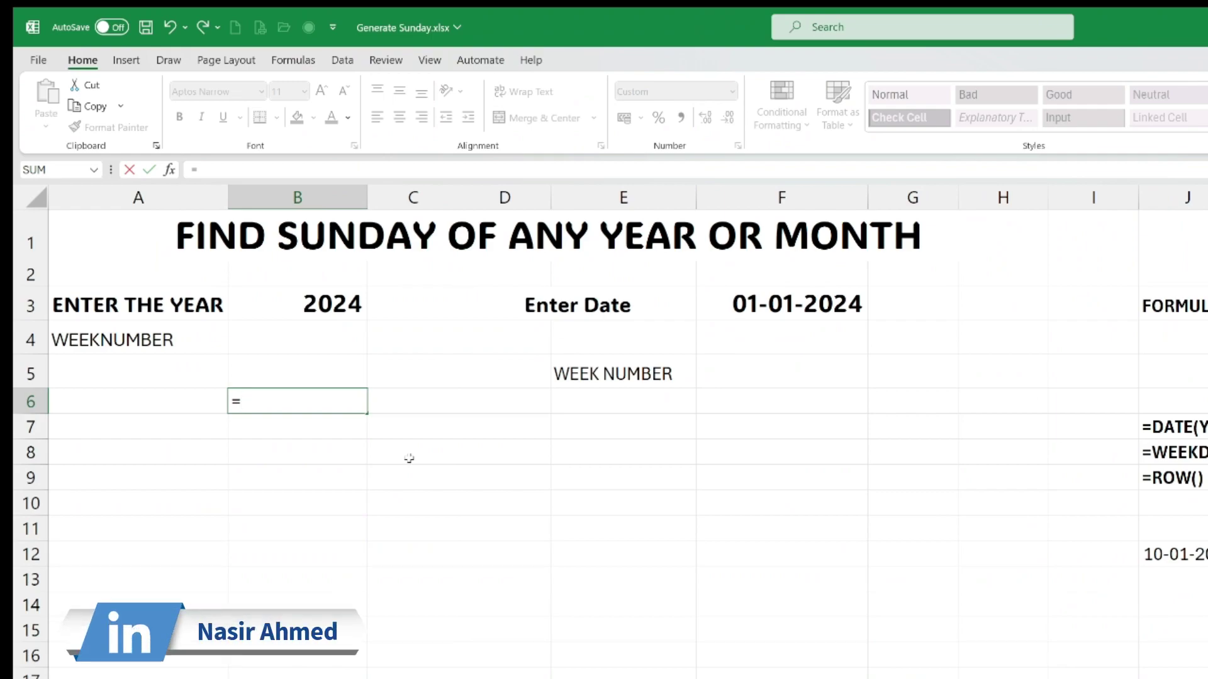
text(IF()
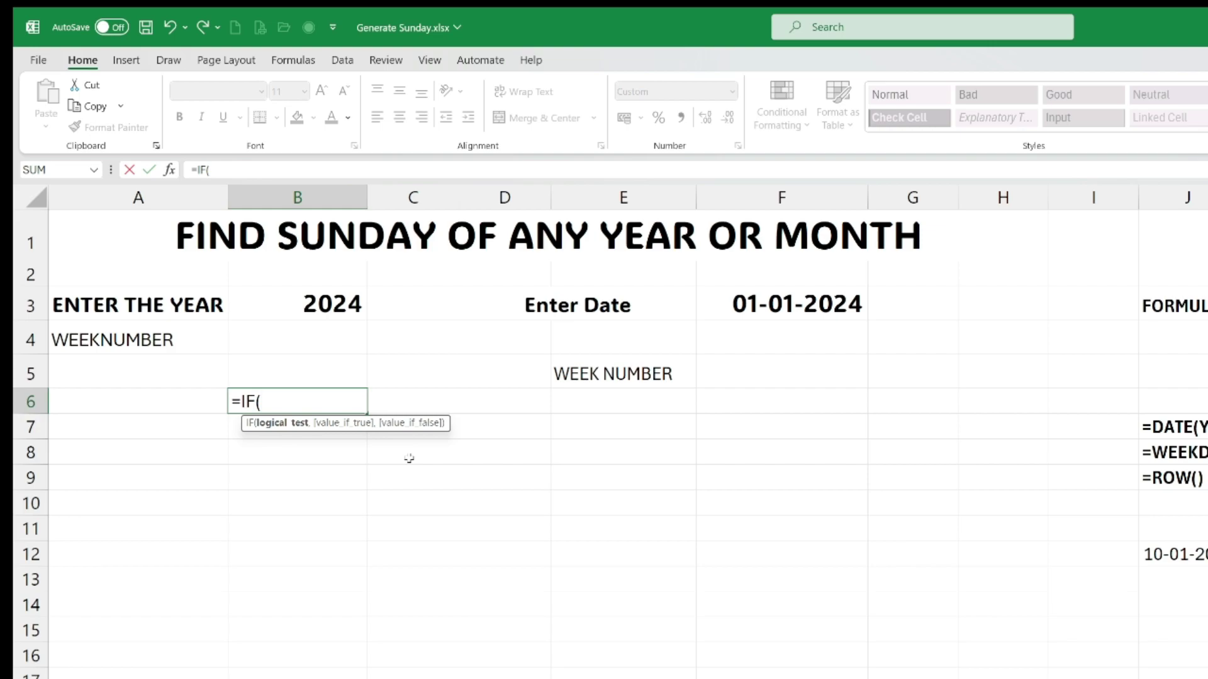
text(WEEKDAY()
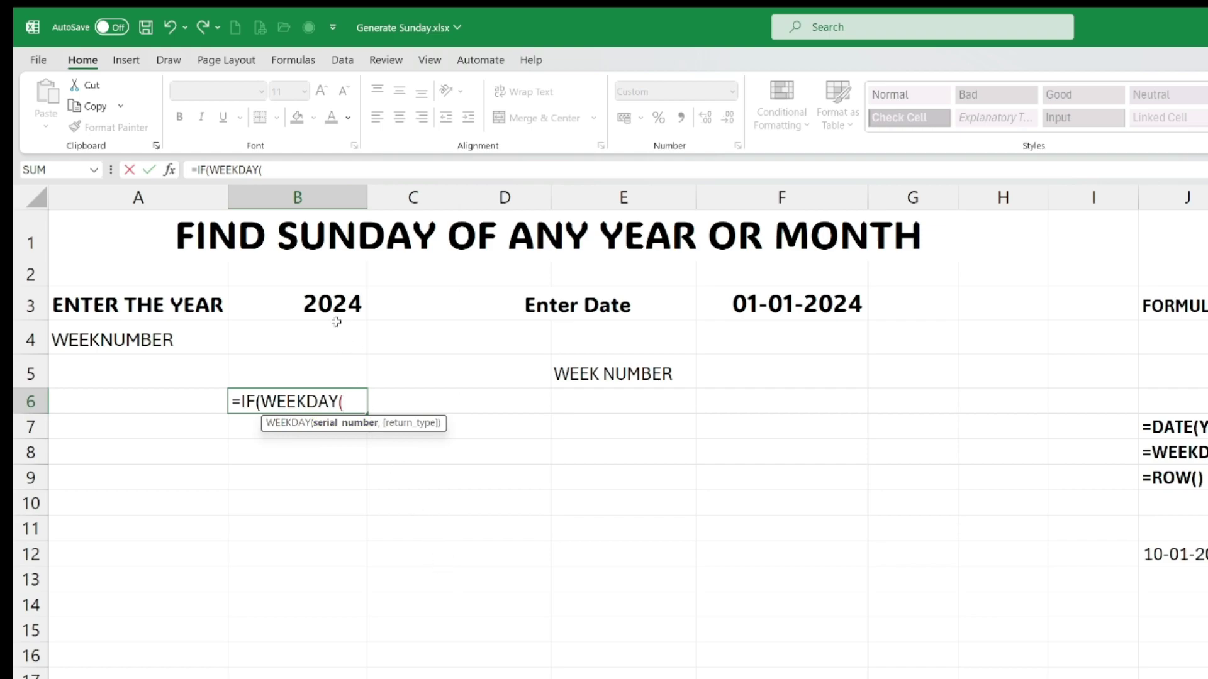
text(DAT)
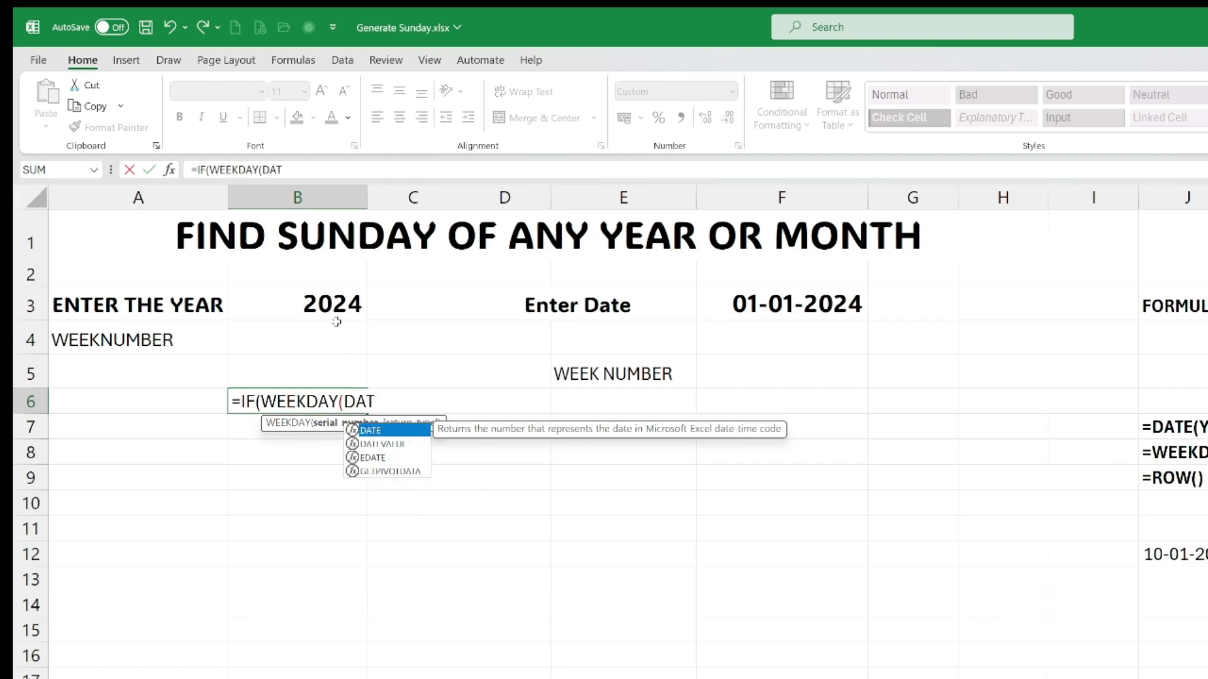
key(Tab)
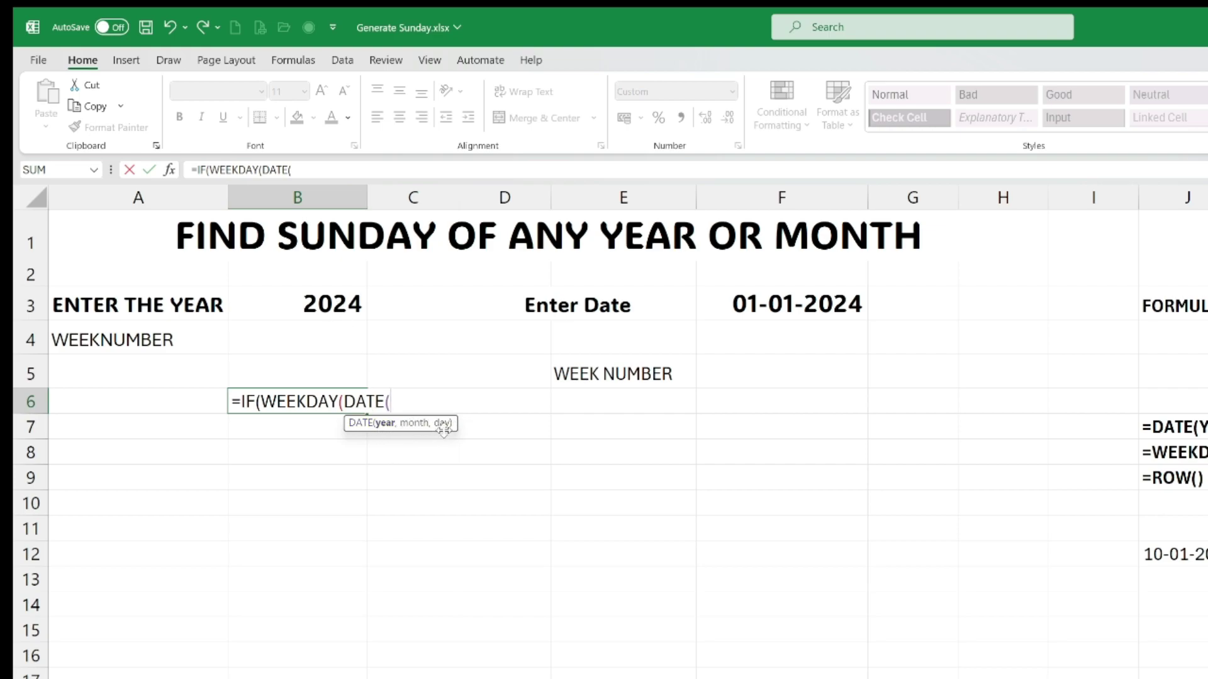
click(340, 303)
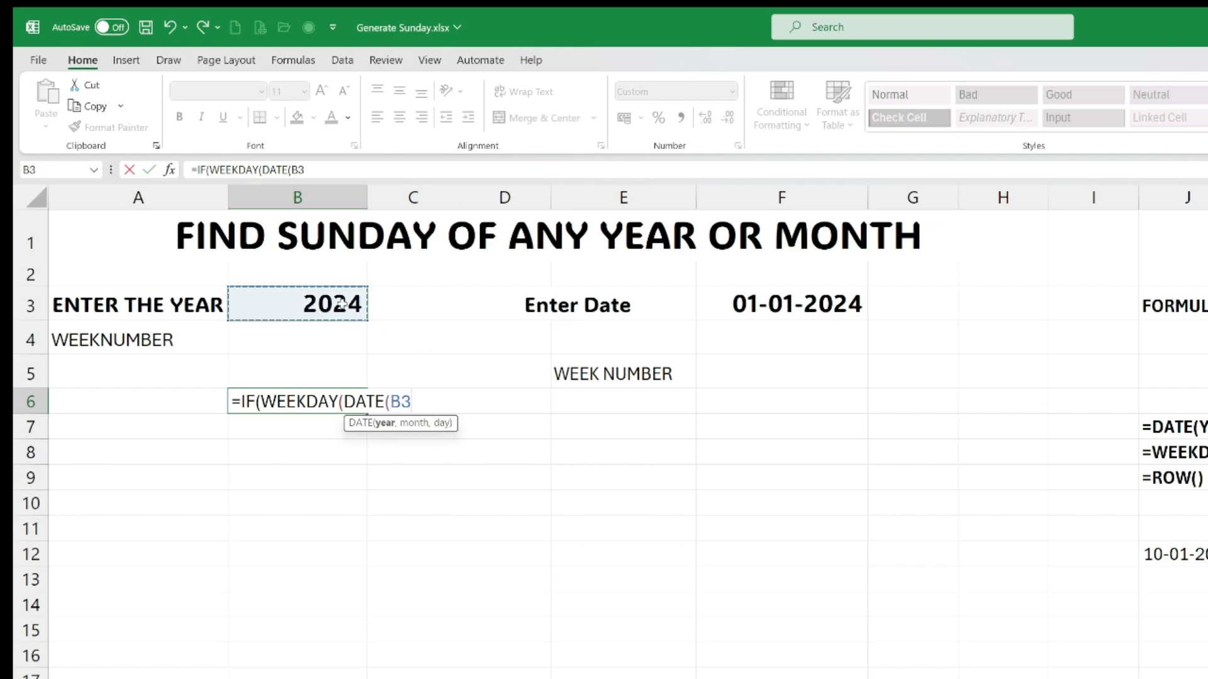
key(F4)
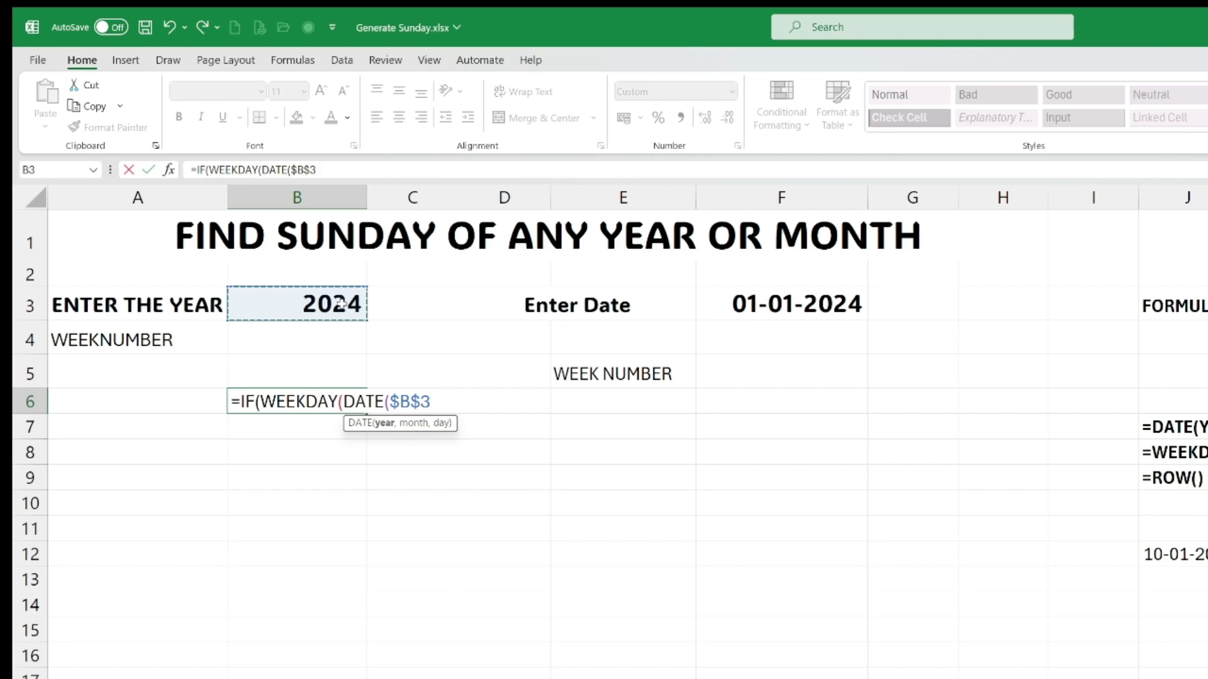
text(,)
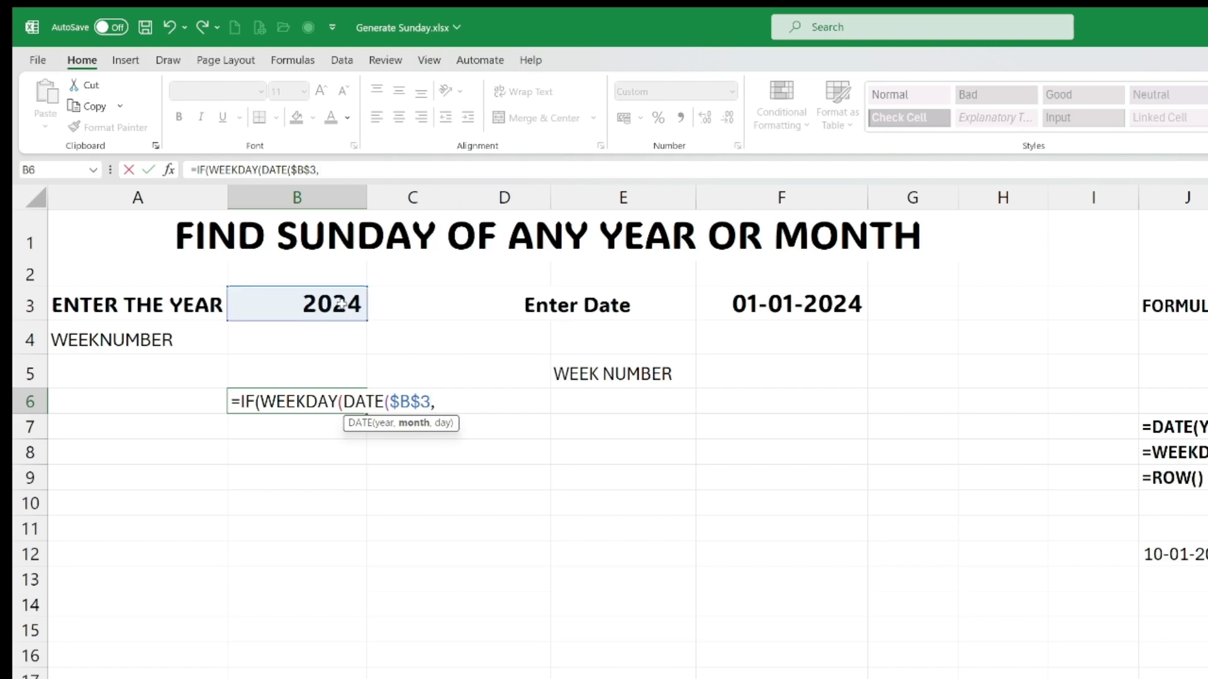
text(1,1))
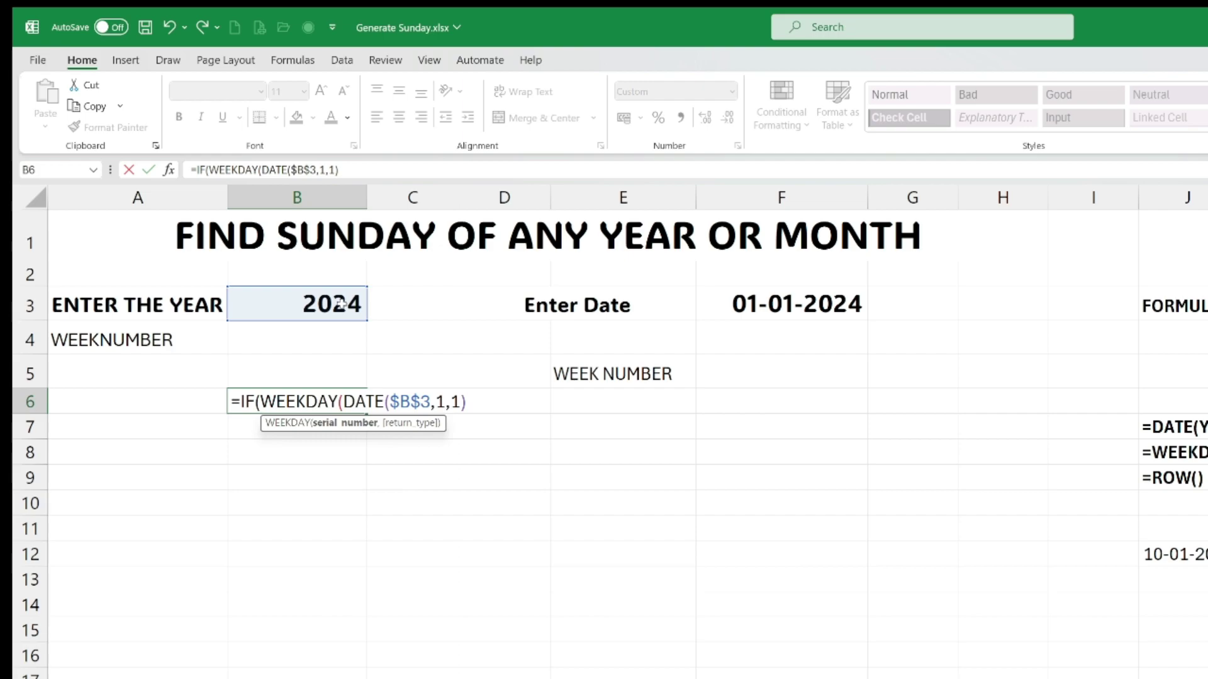
text()=1)
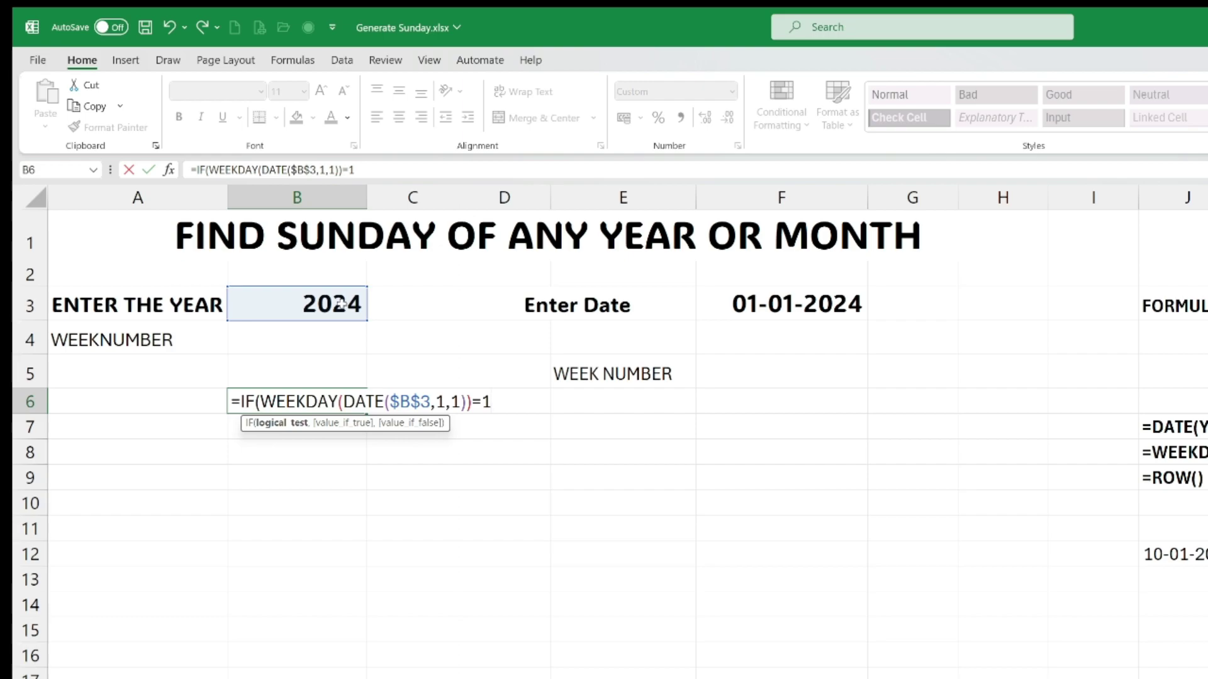
text(,)
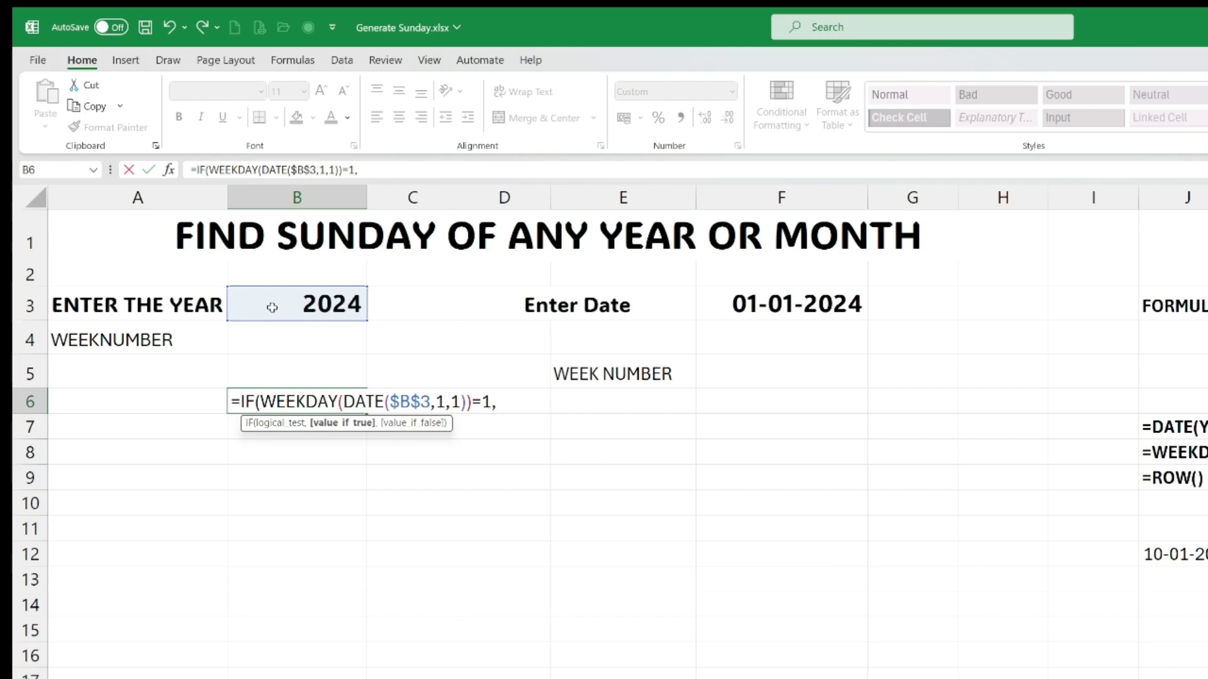
Step: Add DATE($B$3,1,1) as the IF's result when 1 January is a Sunday
text(DATE()
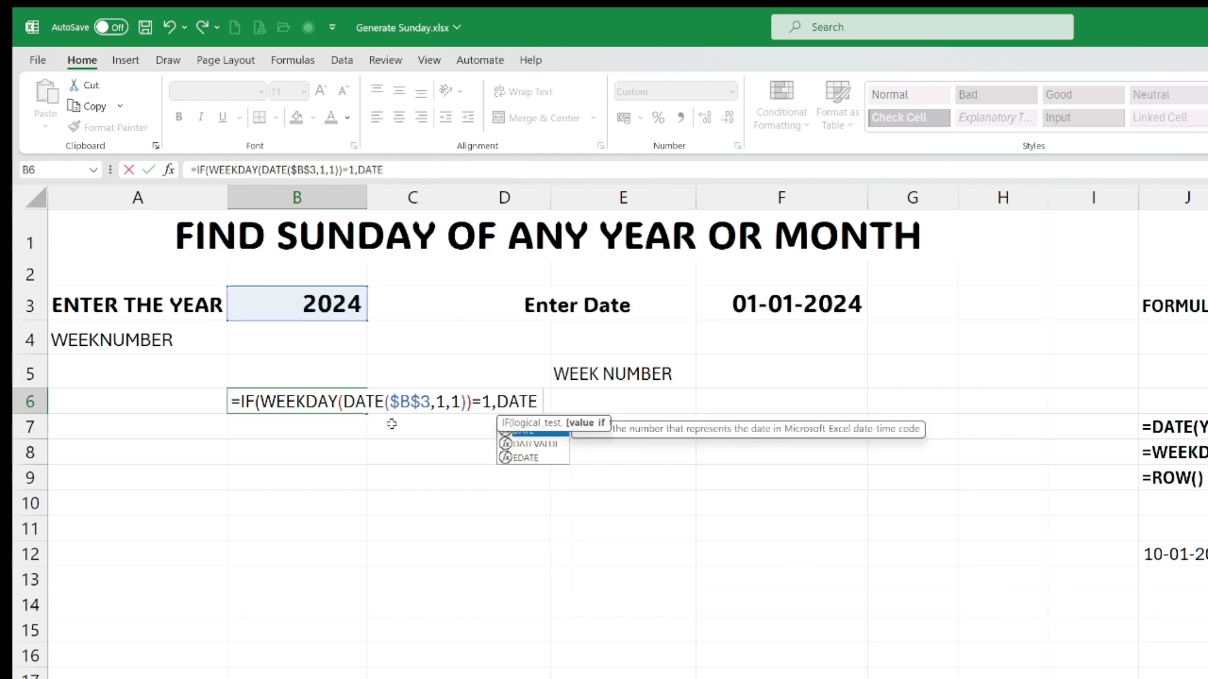
click(333, 301)
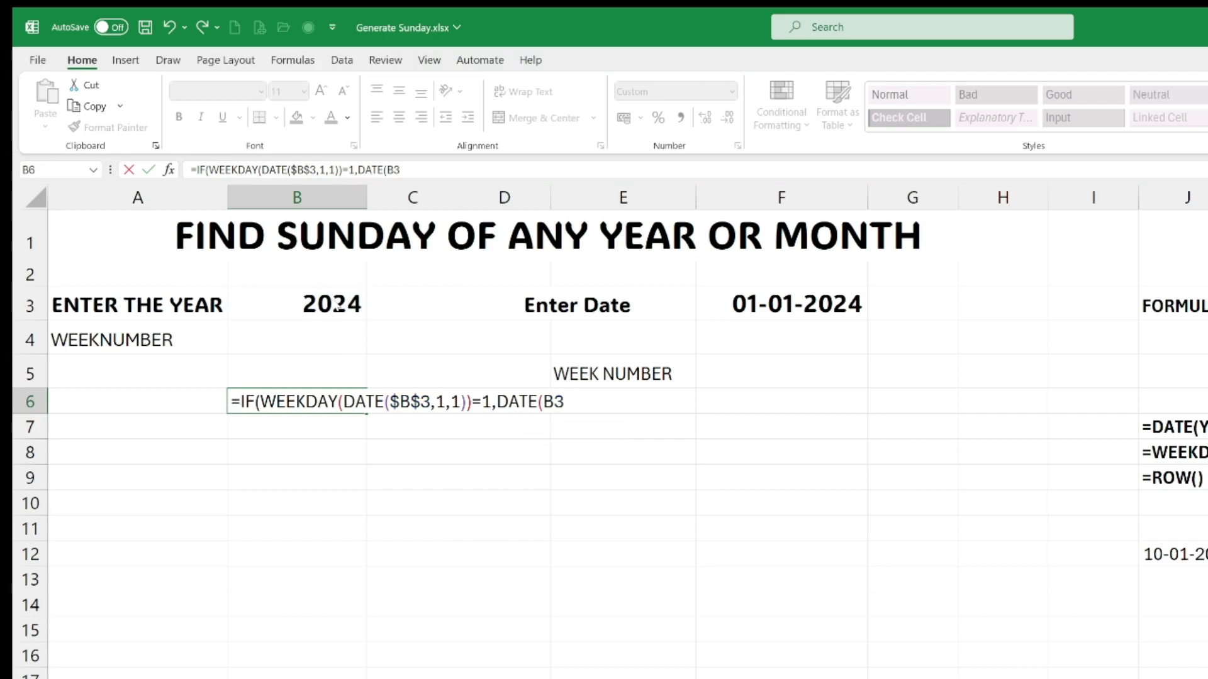
click(333, 301)
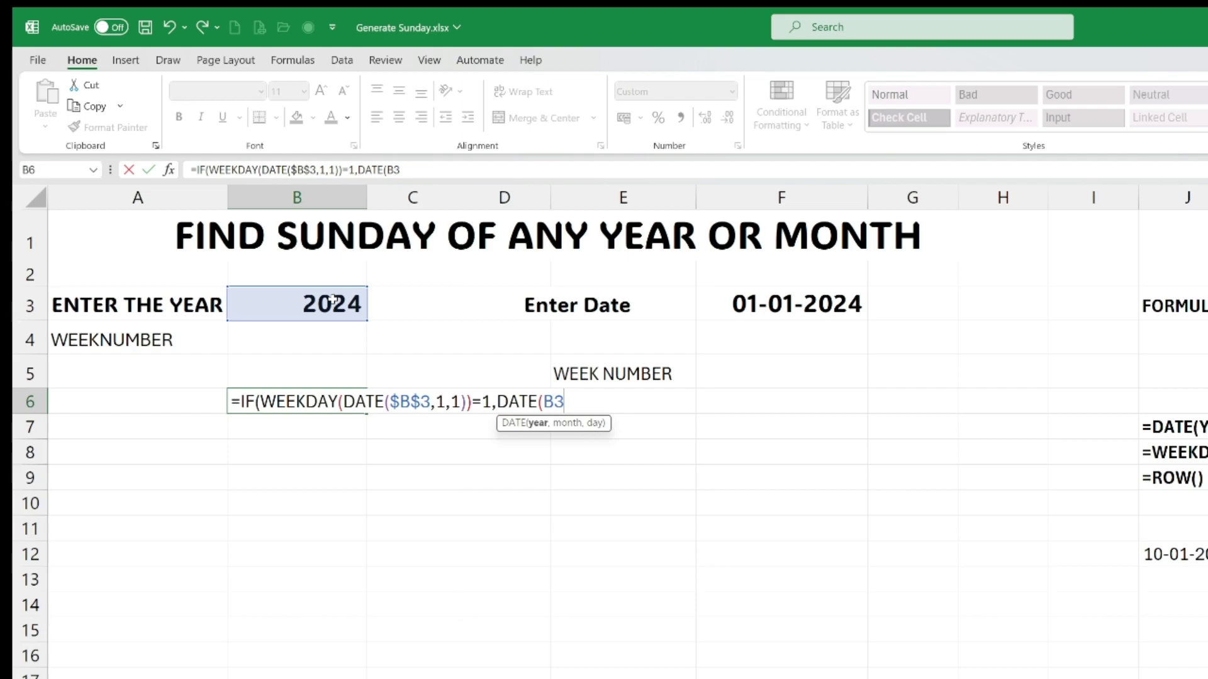
key(F4)
text(,1,)
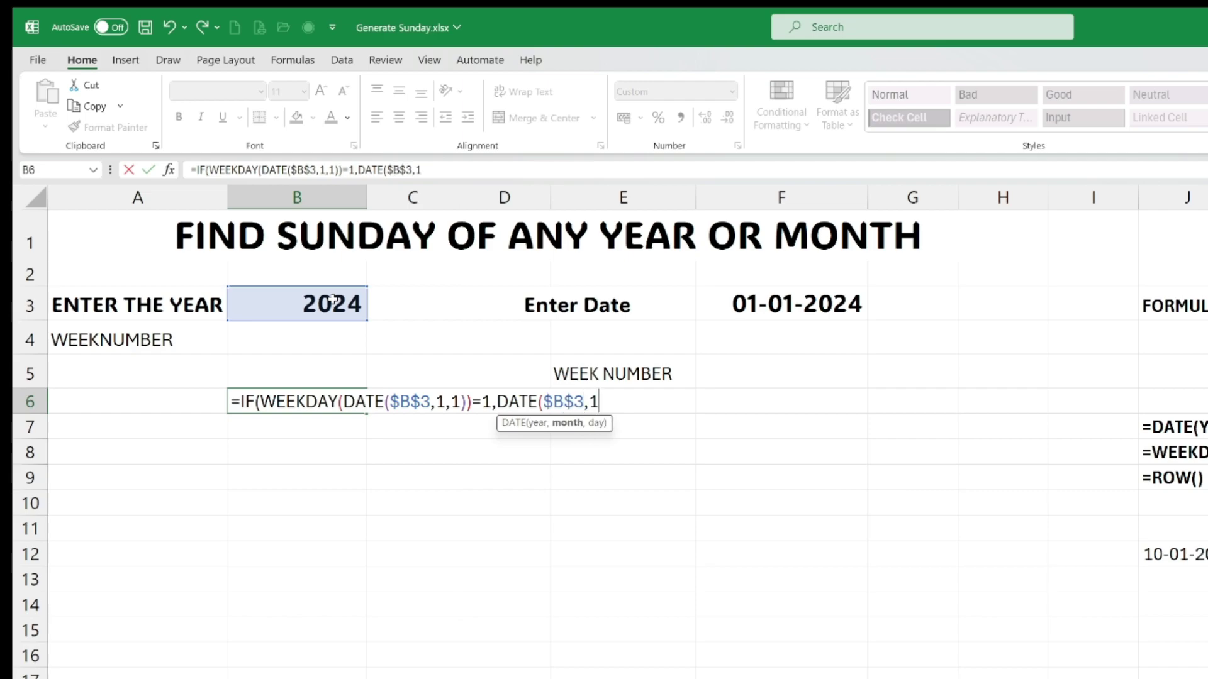
text(1))
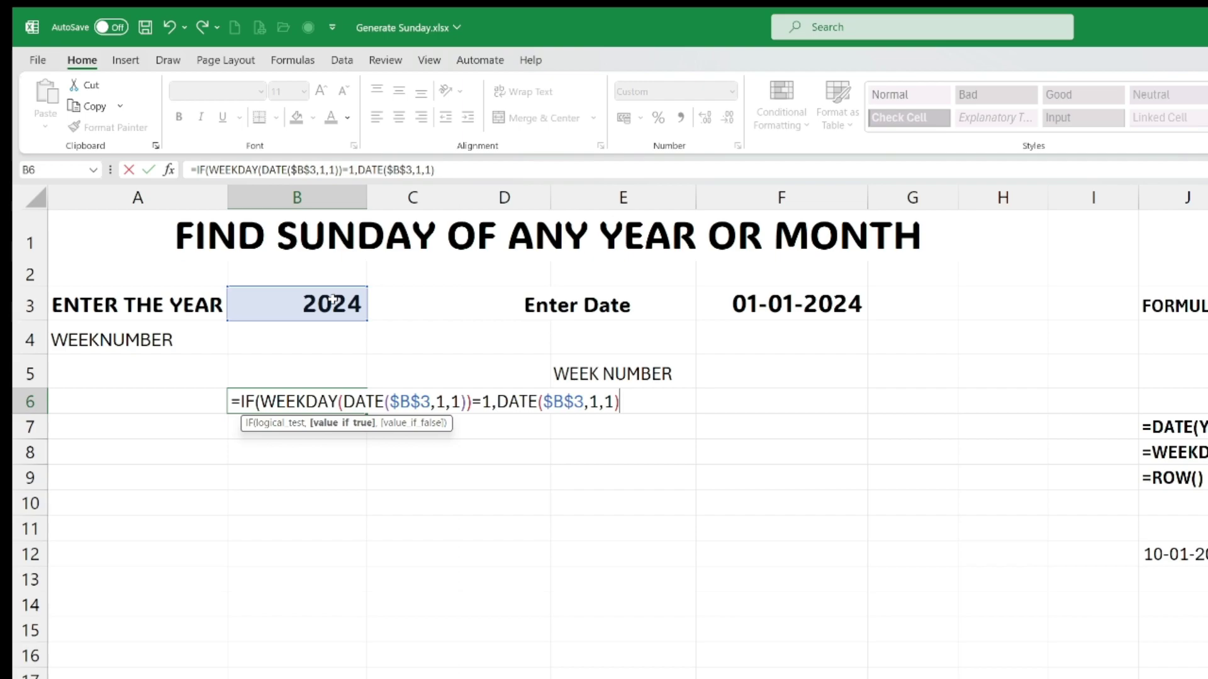
text(,)
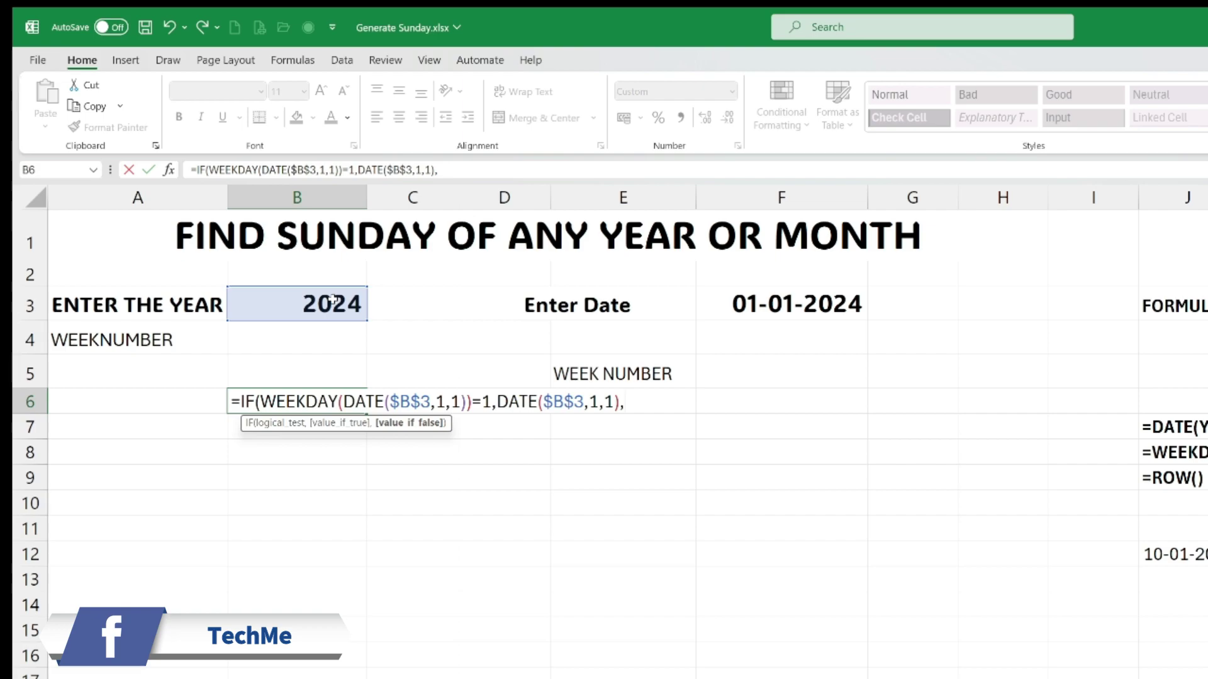
Step: Start B6's otherwise branch with DATE($B$3,1,1)+8
text(DA)
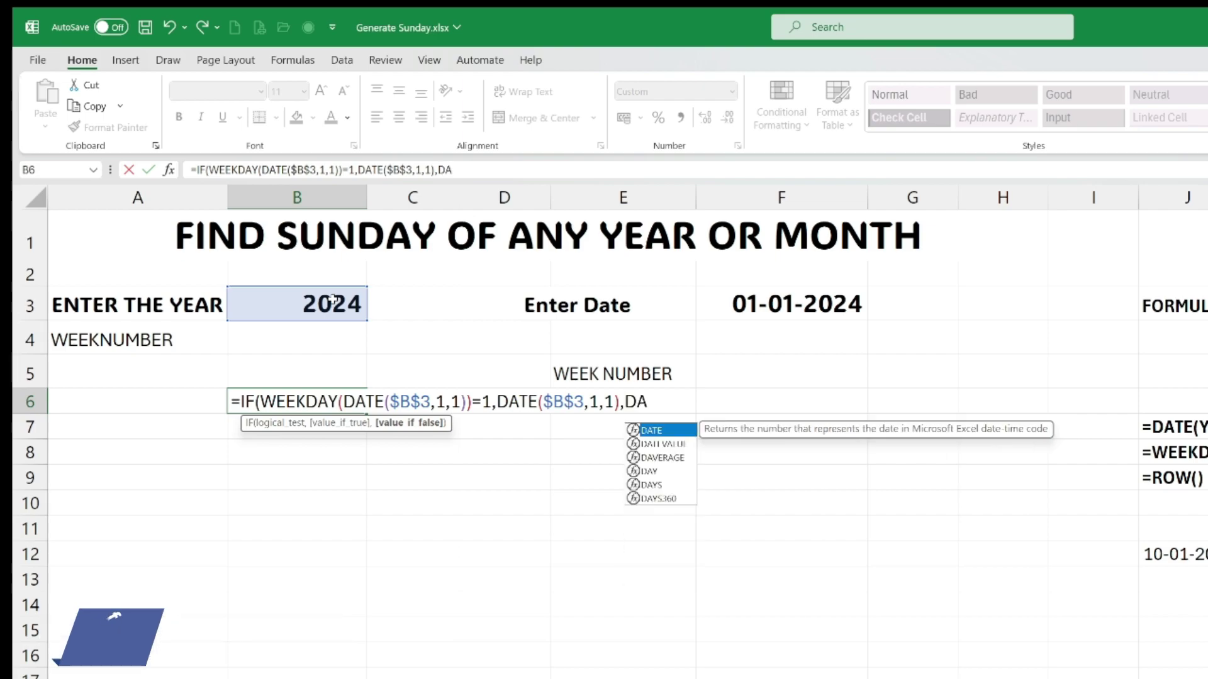
text(TE()
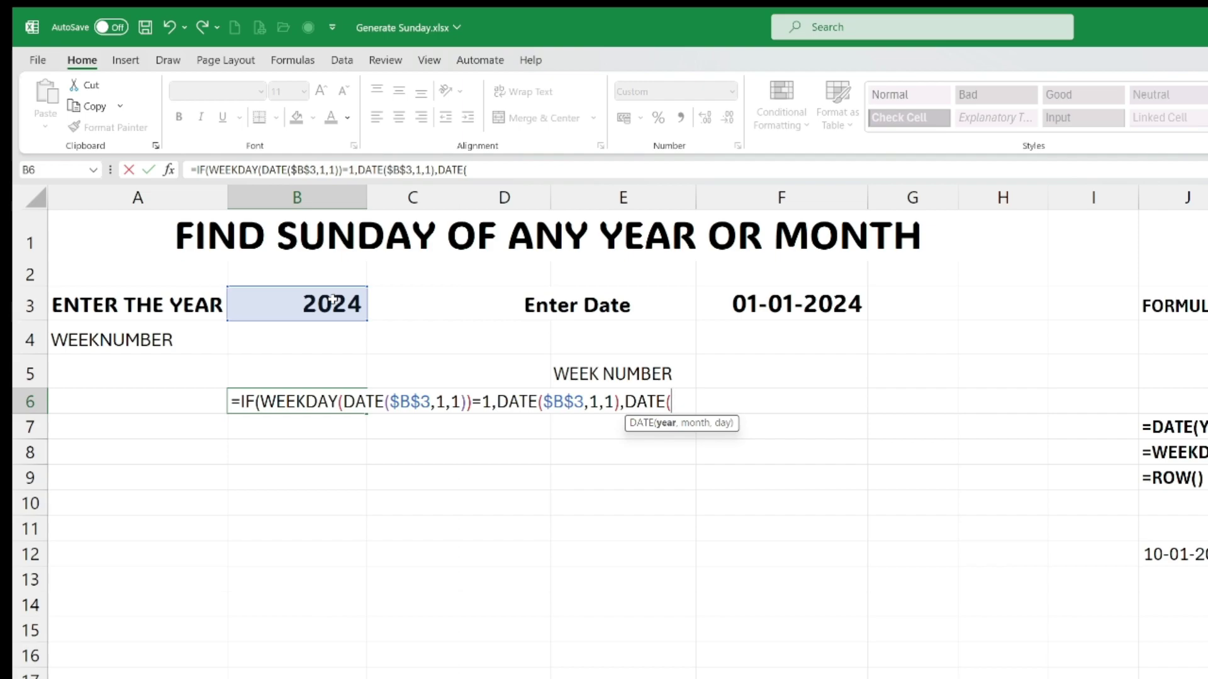
click(332, 301)
key(F4)
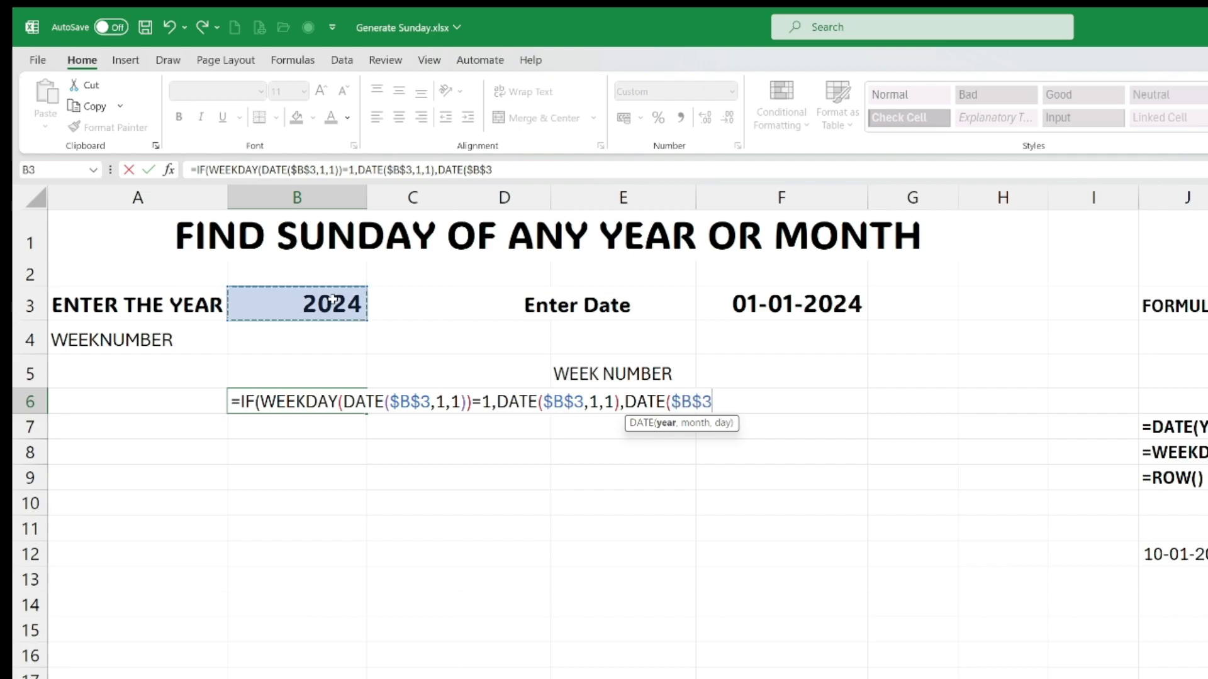
text(,1,1)
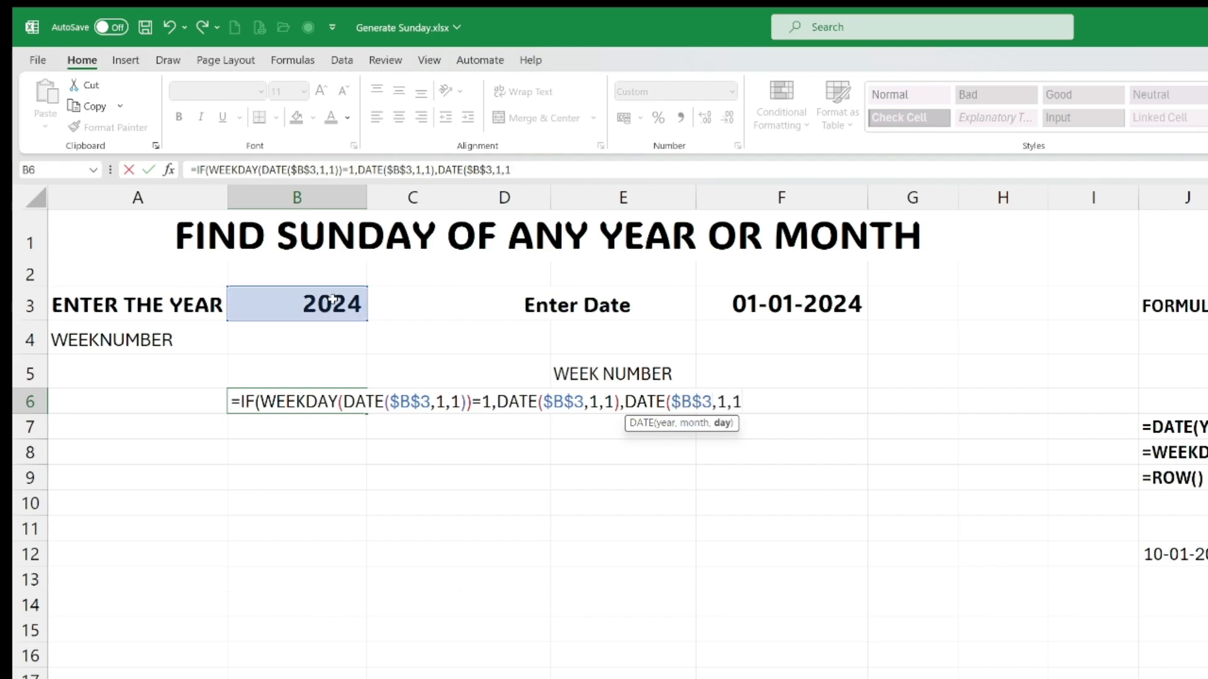
text())
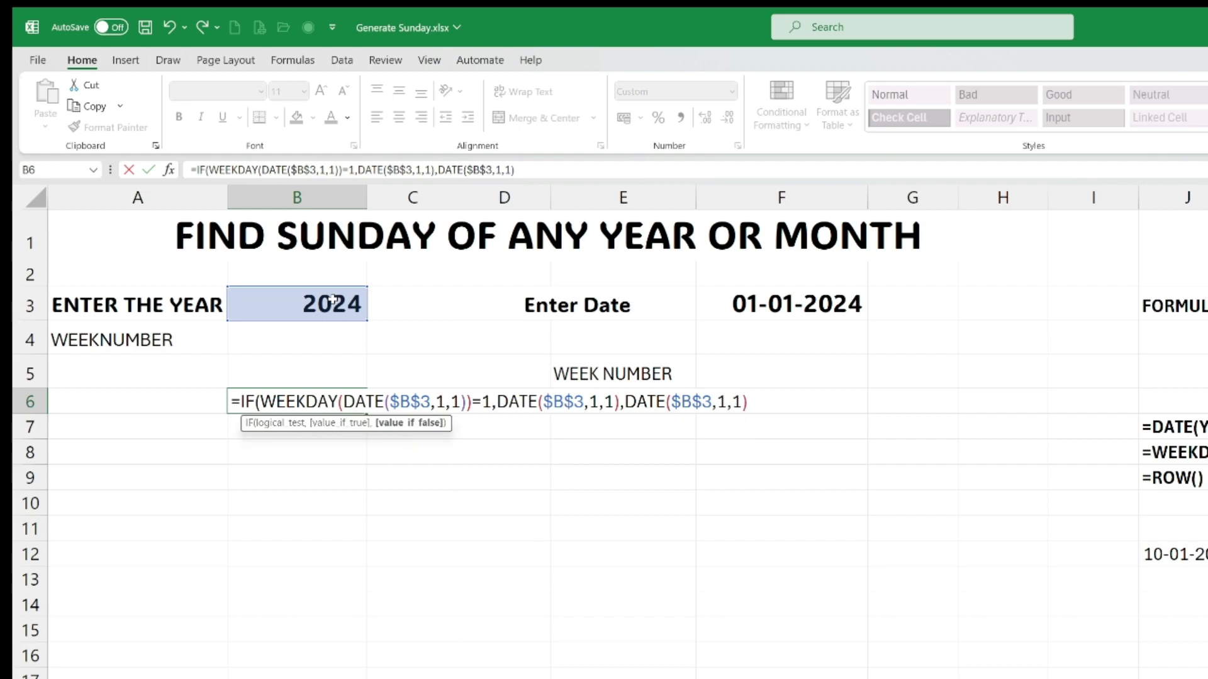
text(+8)
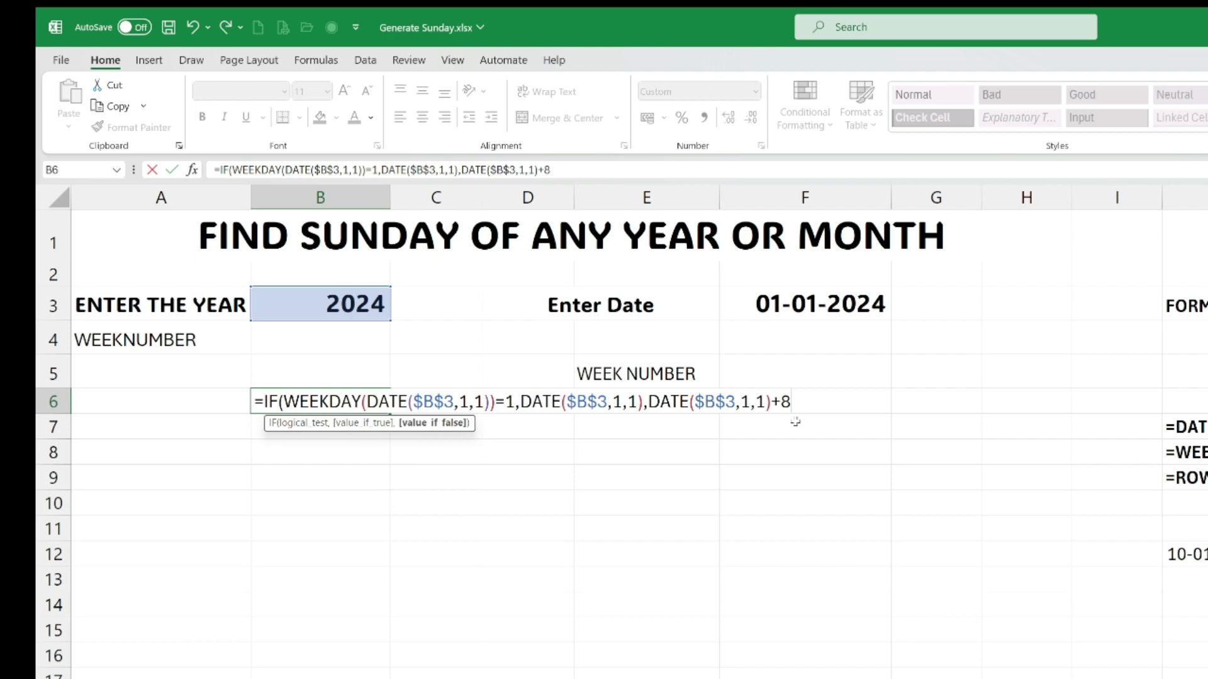
Step: Append -WEEKDAY(DATE($B$3,1,1) to the otherwise branch of B6's formula
text(-WEEK)
key(Tab)
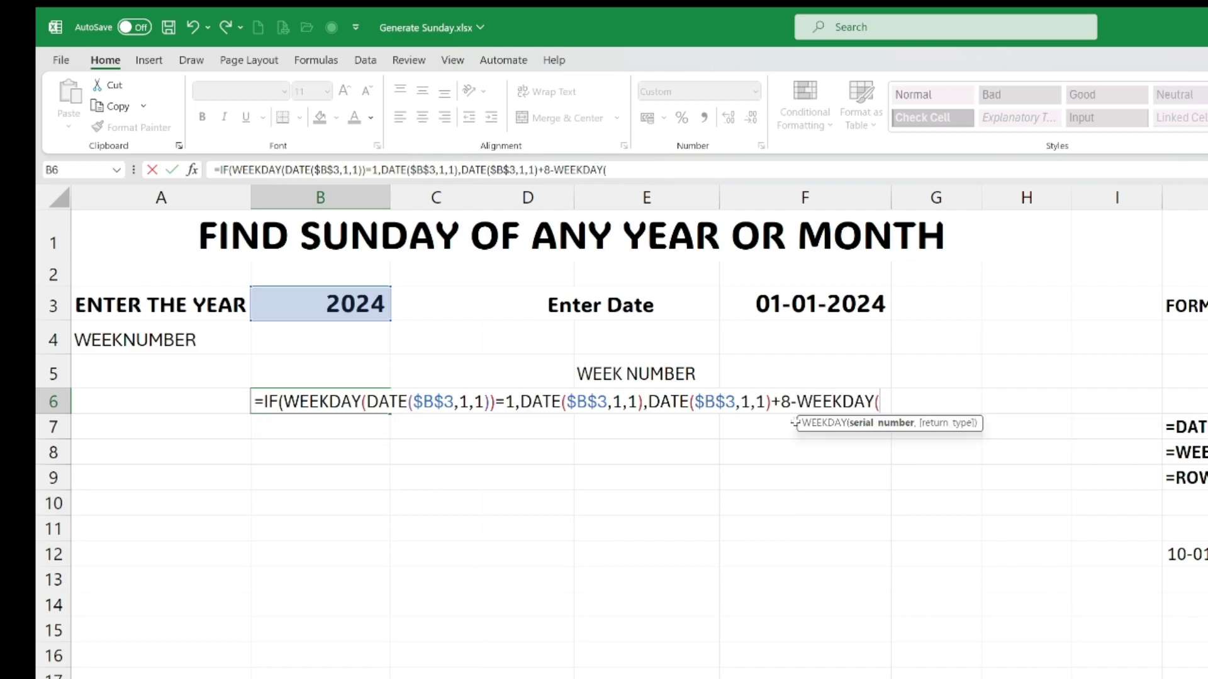
text(DAT)
key(Tab)
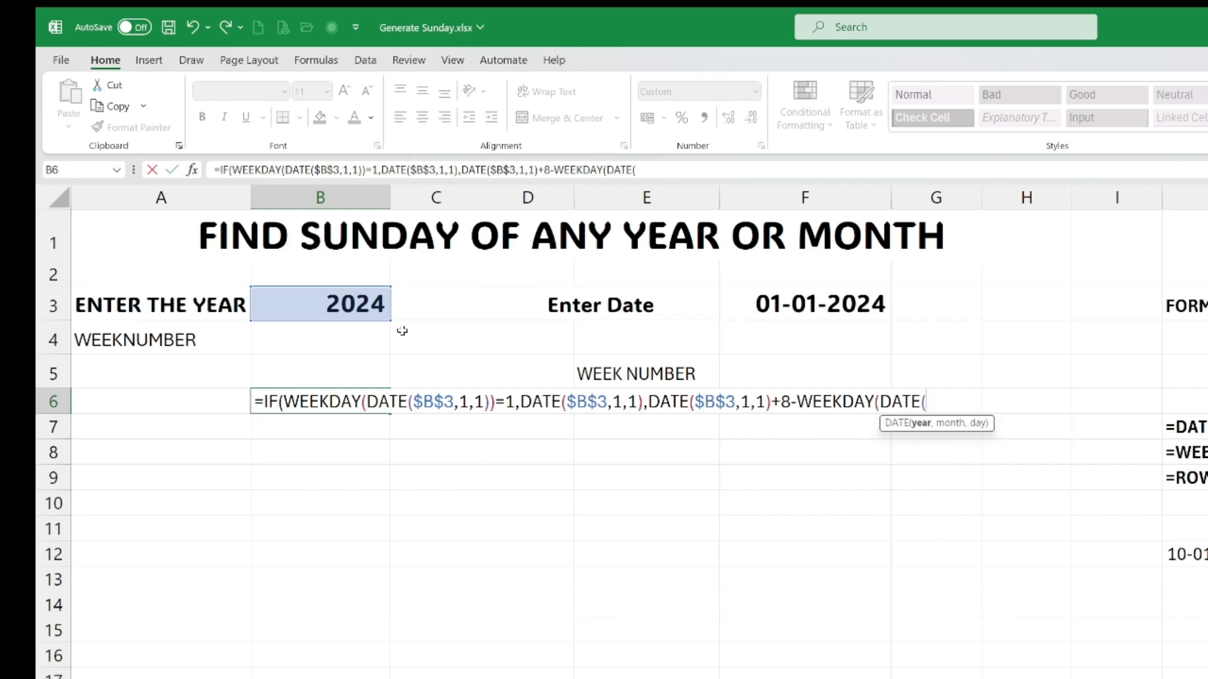
click(377, 307)
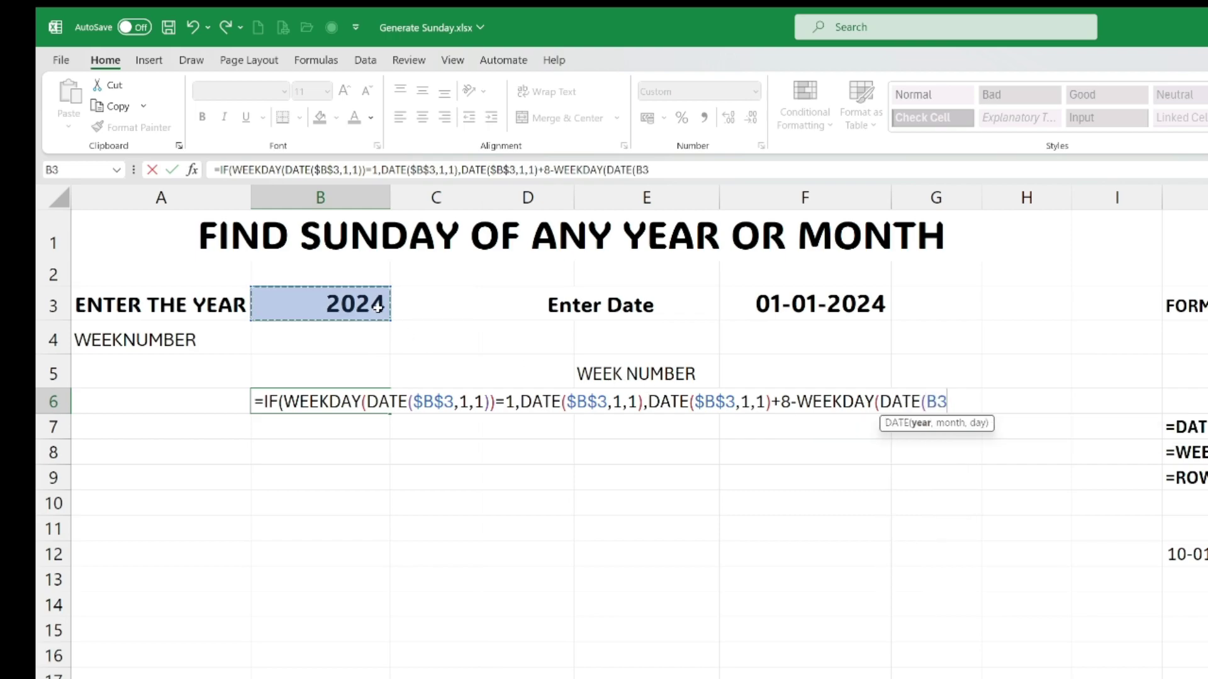
key(F4)
text(,1,1))
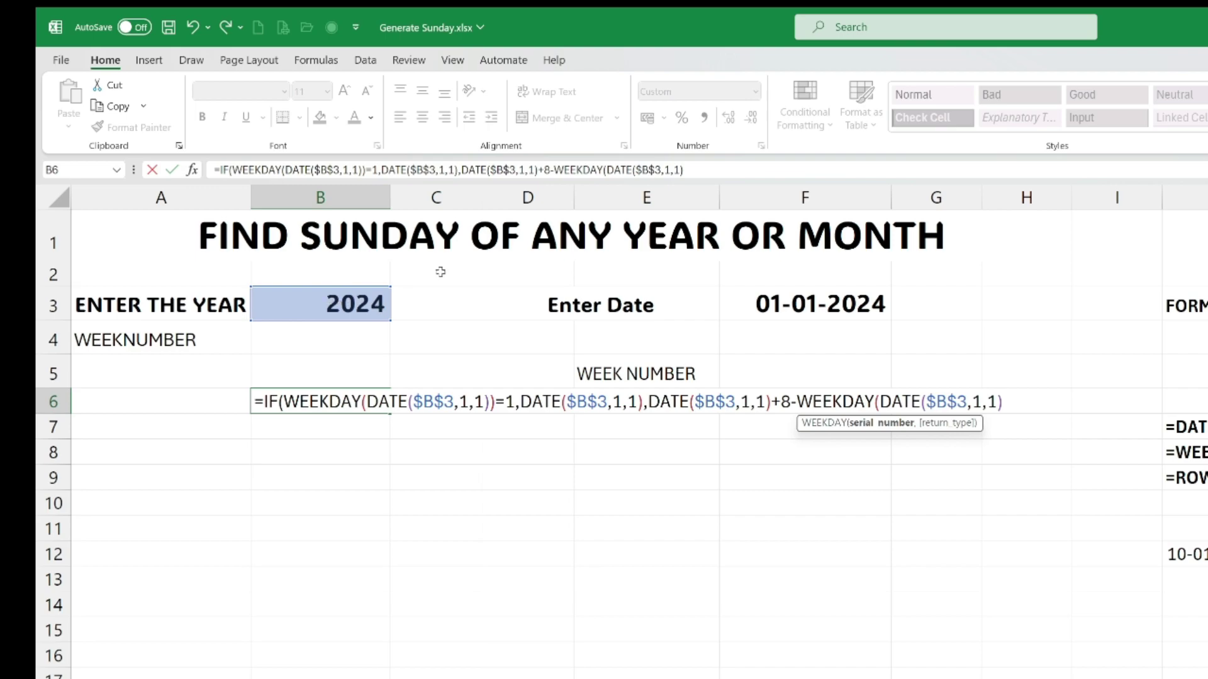
drag(790, 401, 647, 402)
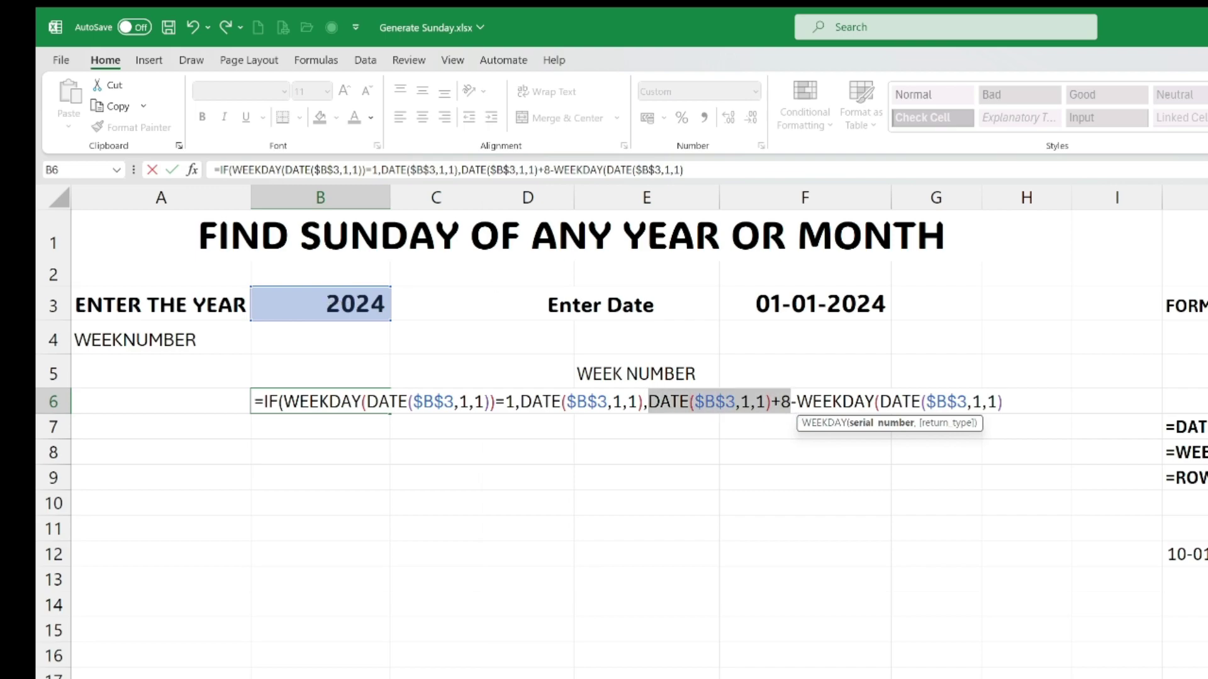
click(648, 402)
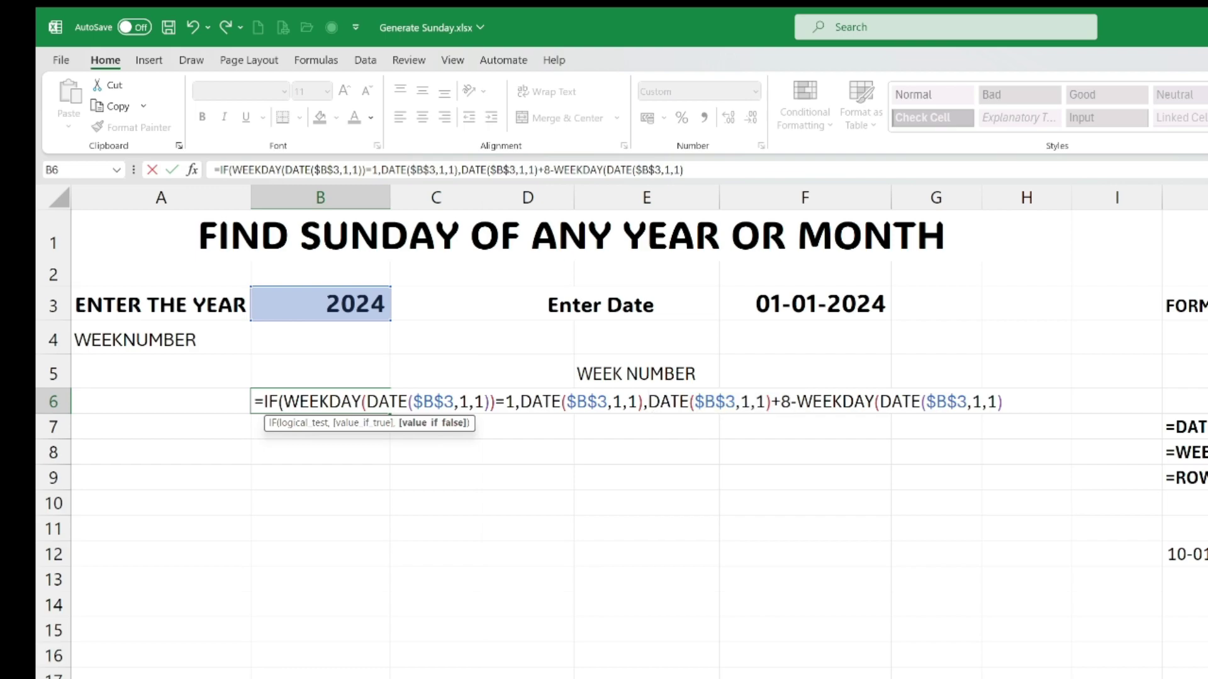
key(shift+Right)
key(shift+Right)
key(shift+Right)
key(shift+Right)
key(shift+Right)
key(shift+Right)
key(shift+Right)
key(shift+Right)
key(shift+Right)
key(shift+Right)
key(shift+Right)
key(shift+Right)
key(shift+Right)
key(shift+Right)
key(shift+Right)
key(shift+Right)
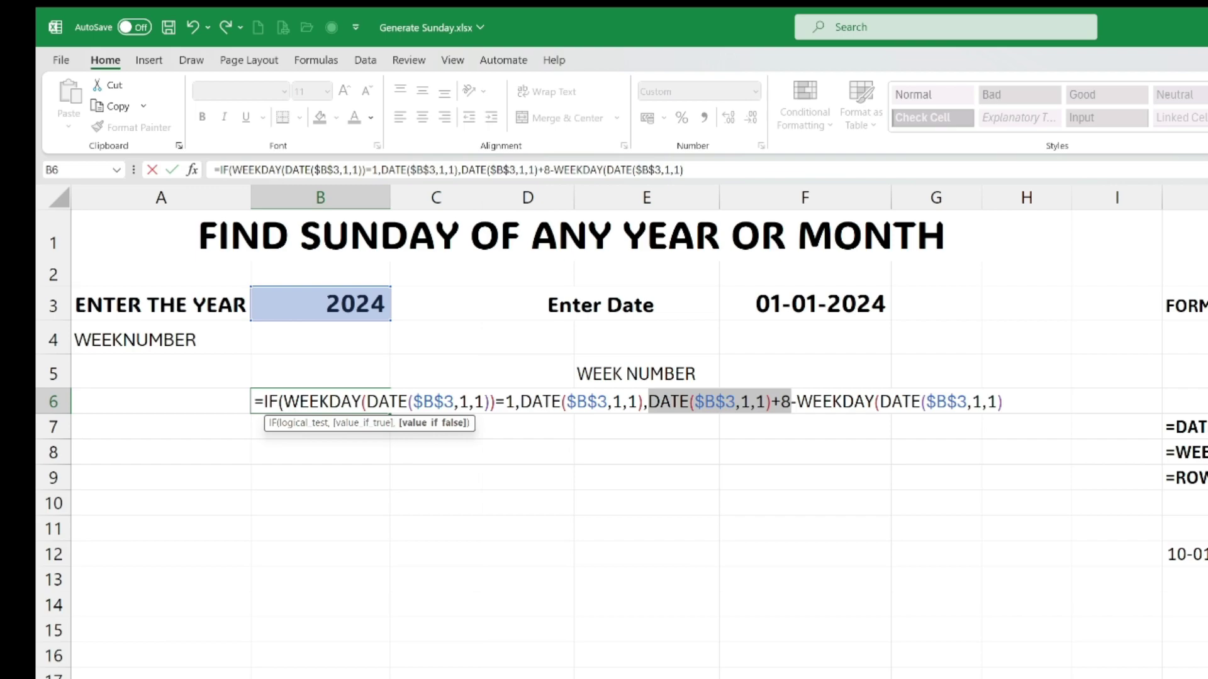
key(Right)
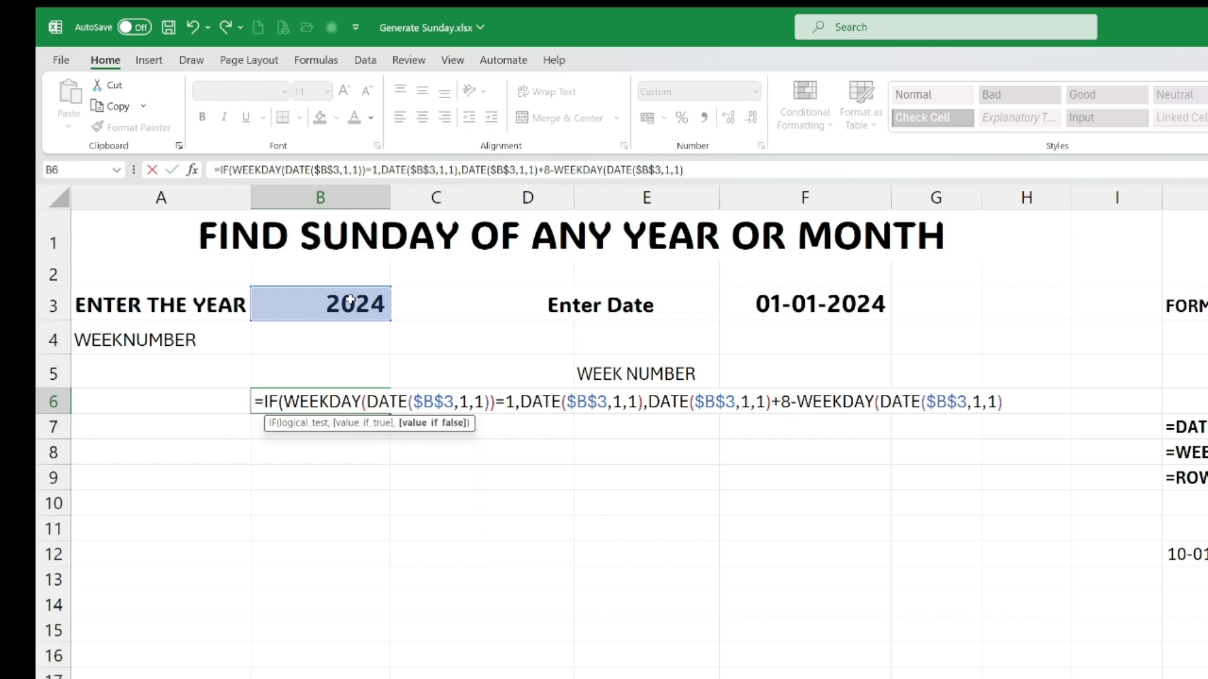
key(End)
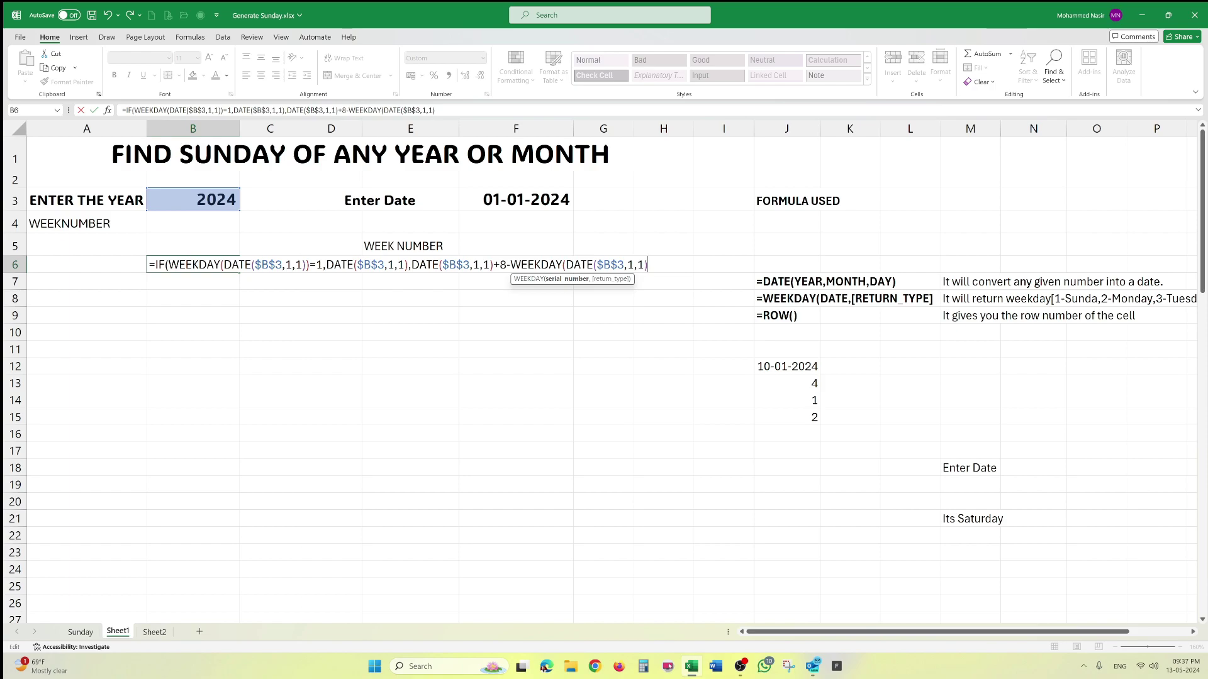
Step: Close B6's formula to get 07-Jan-24 and fill it down through B11
text())
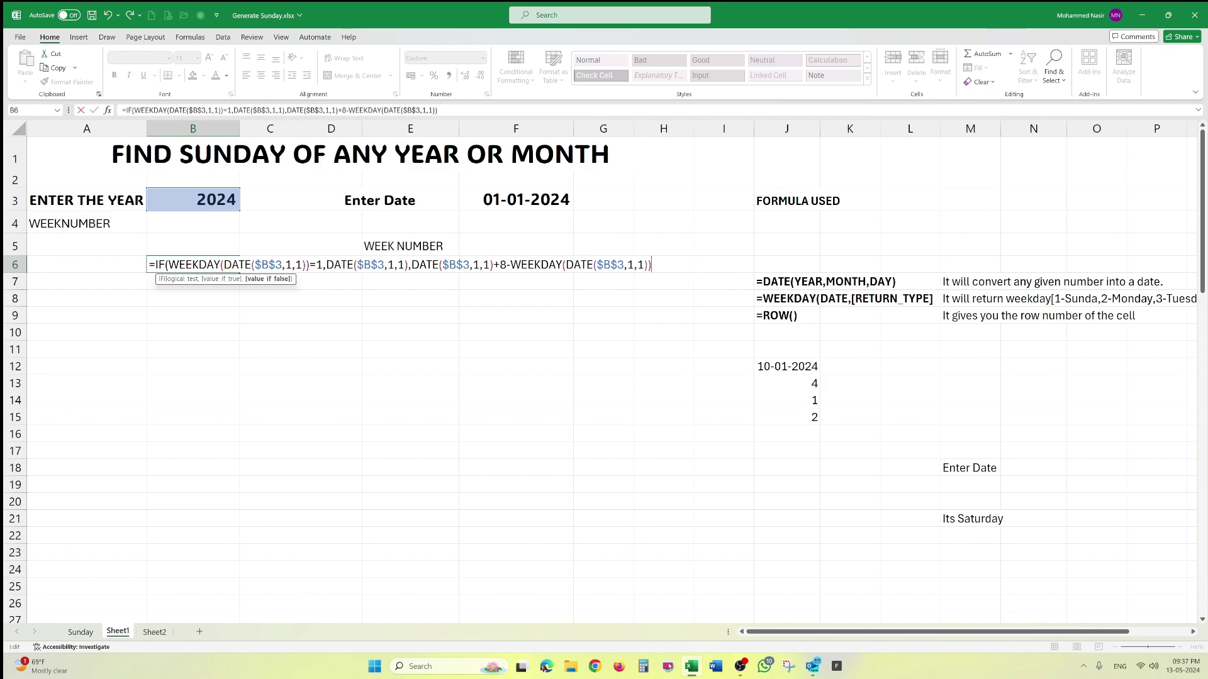
key(Return)
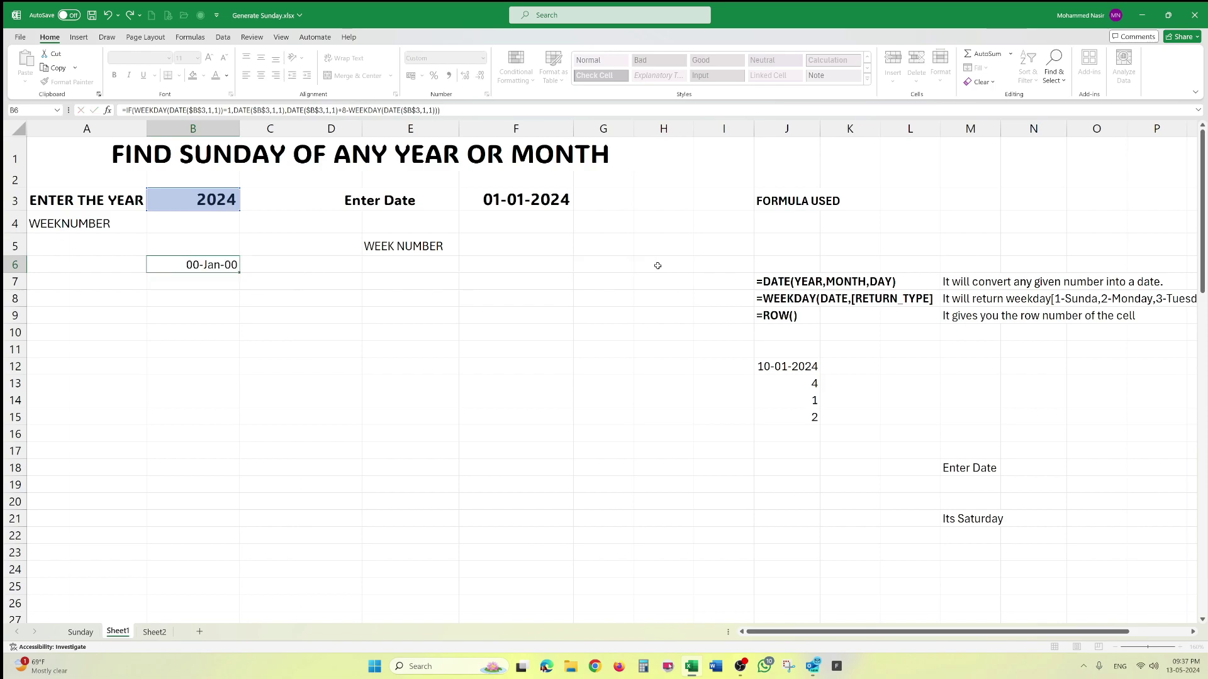
key(Up)
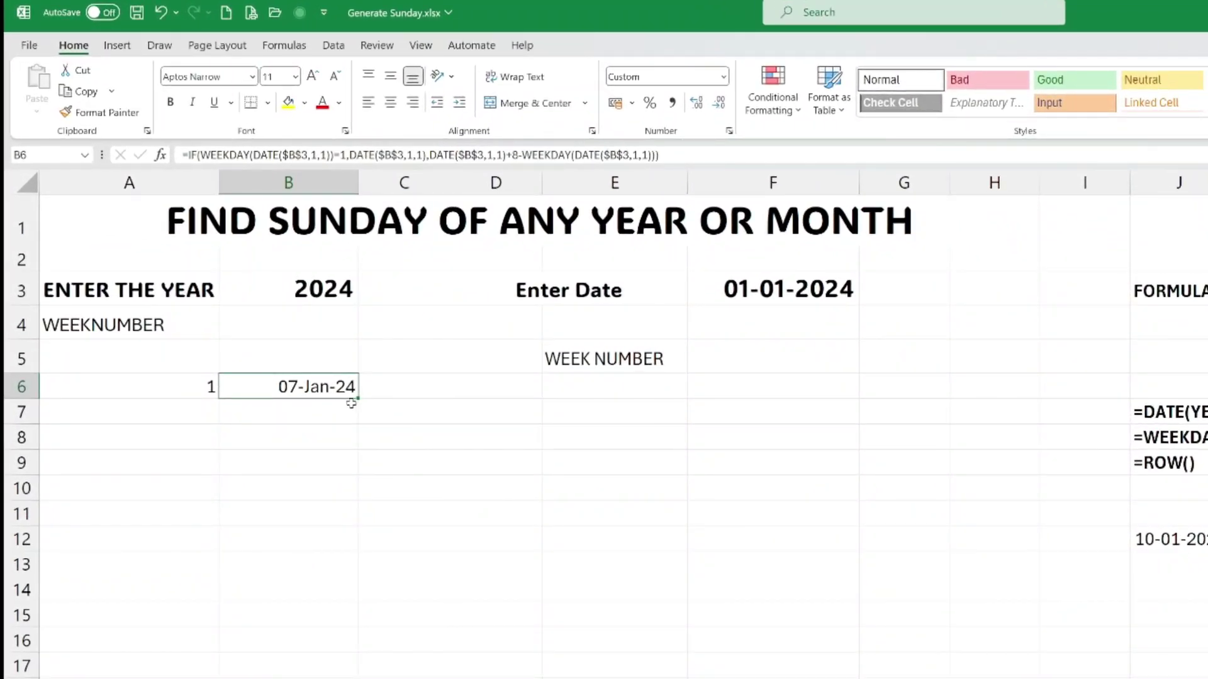
drag(360, 401, 360, 425)
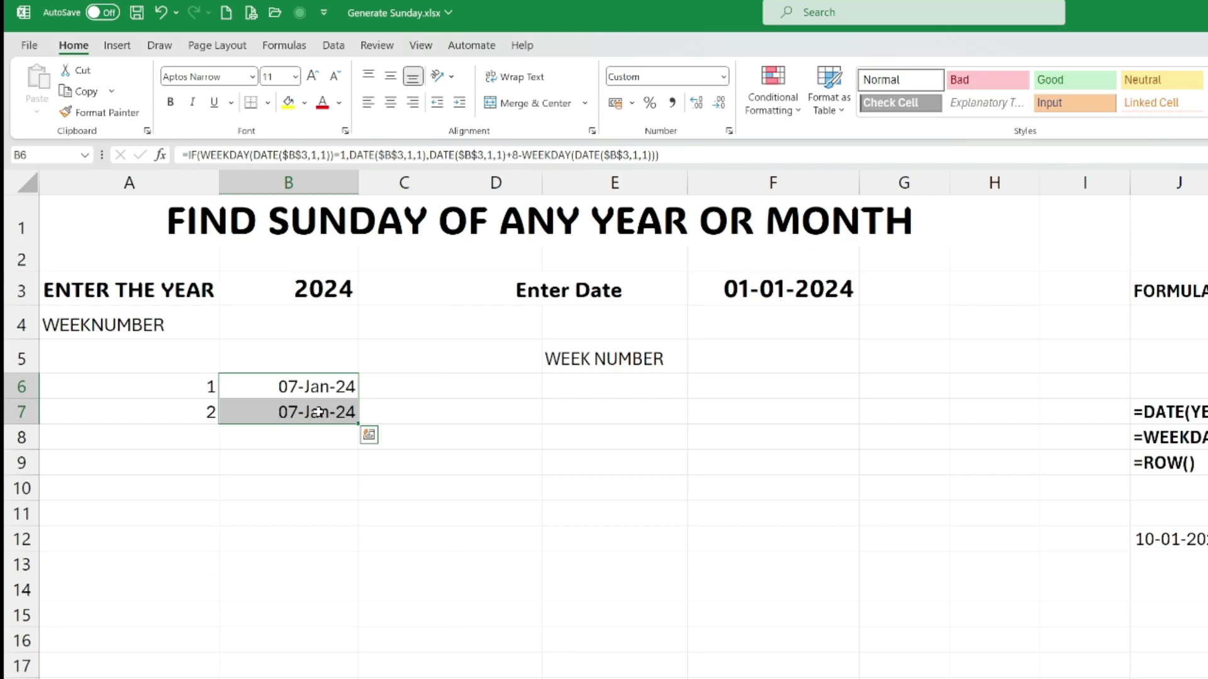
drag(358, 425, 359, 520)
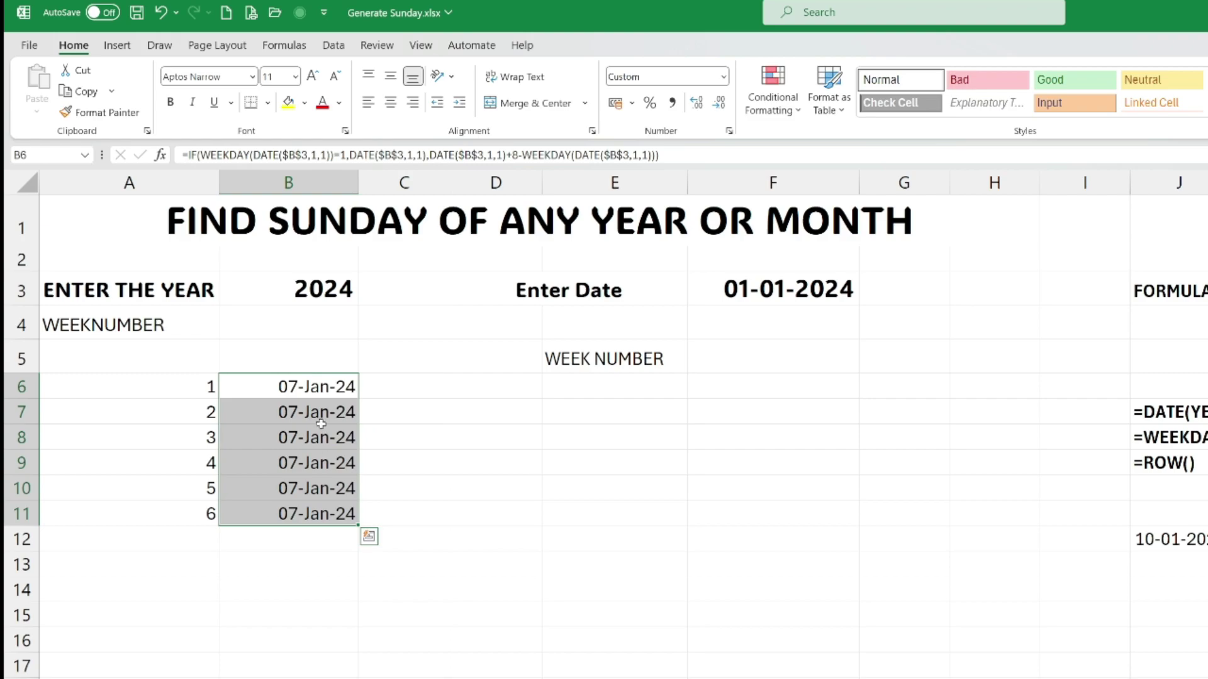
click(340, 388)
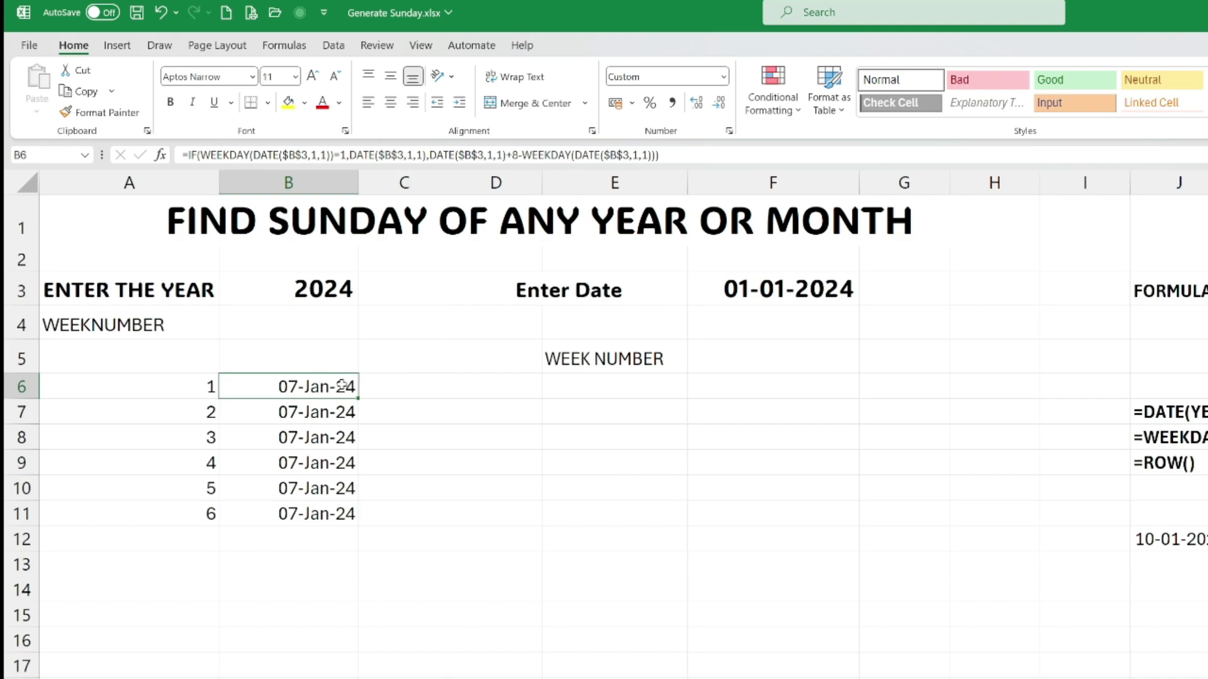
Step: Add +(ROW(A1)-1)*7 inside B6's IF so each row advances a week; B6 still shows 07-Jan-24
double_click(342, 385)
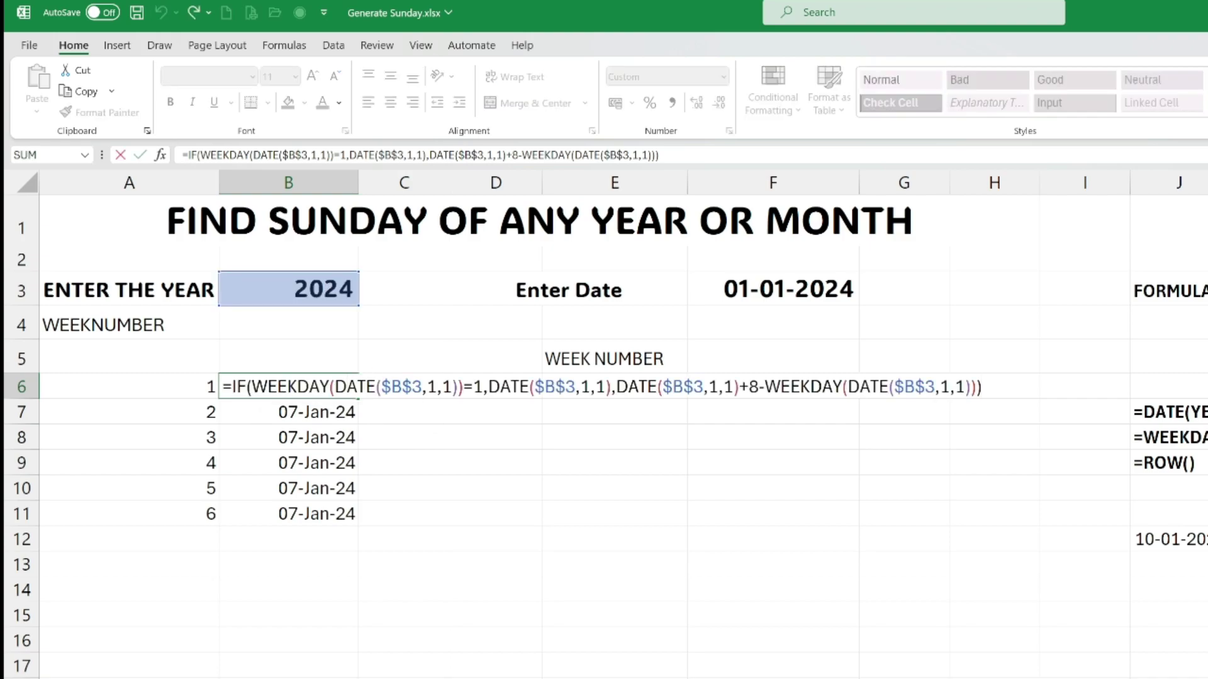
key(BackSpace)
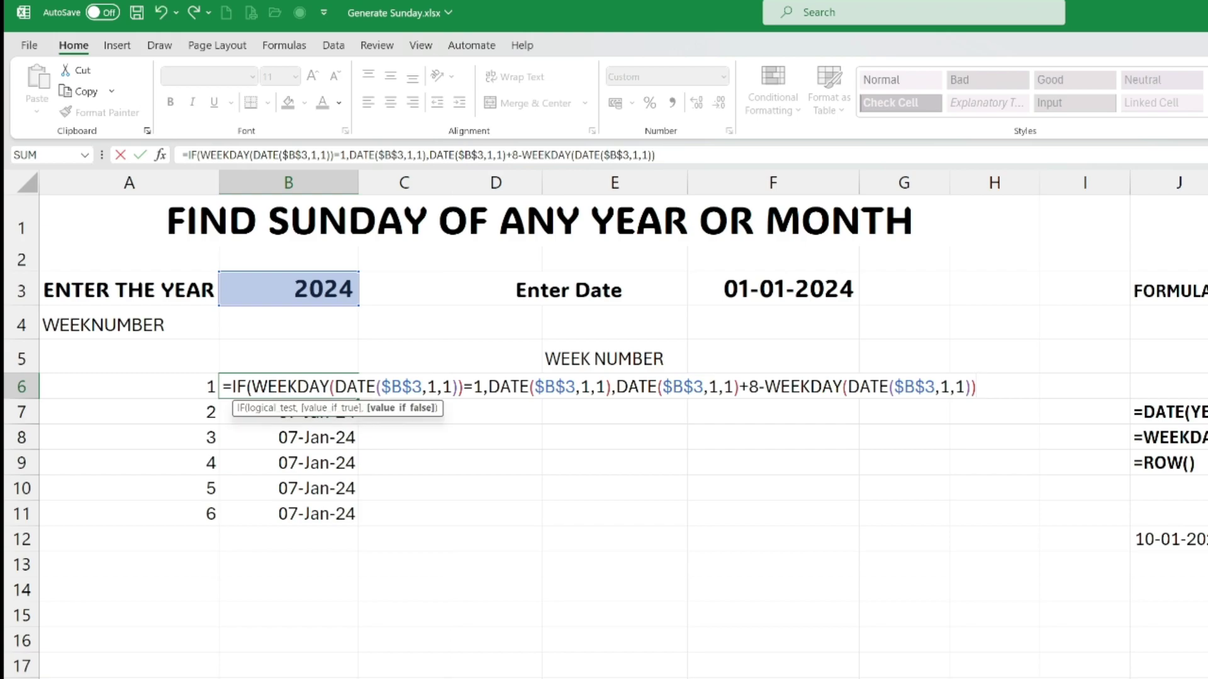
text(+ (ROW)
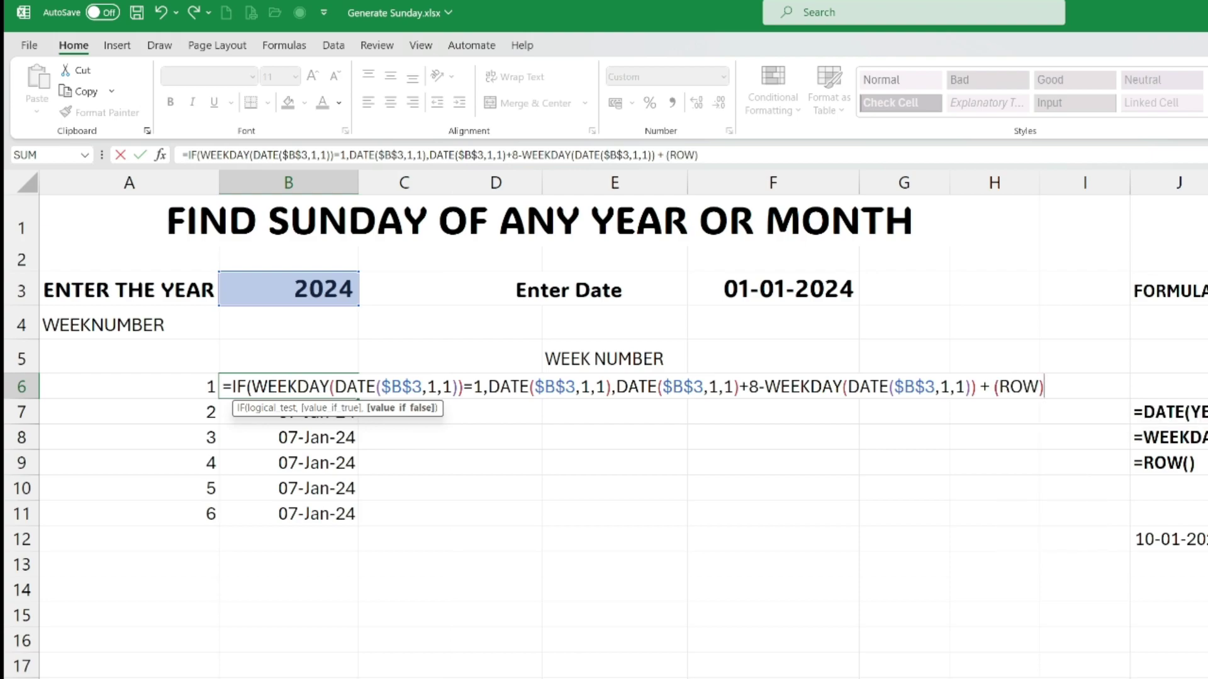
text((A1)-1)
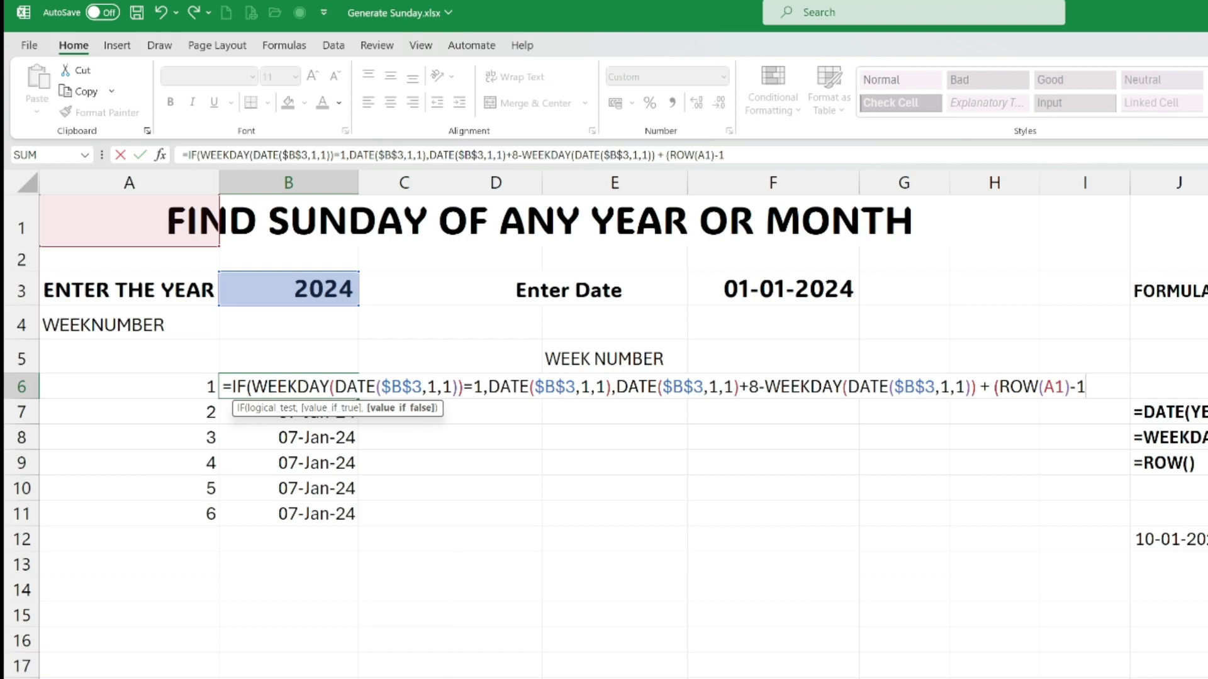
double_click(1010, 386)
key(shift+Right)
key(shift+Right)
key(shift+Right)
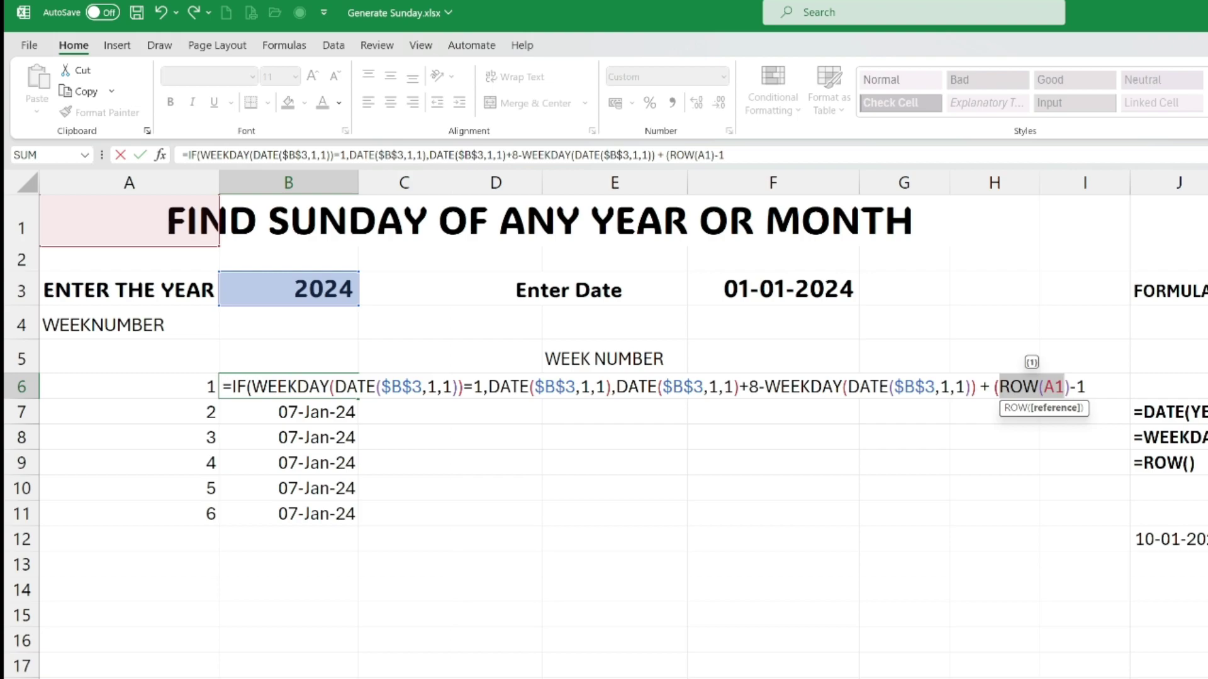
click(1085, 386)
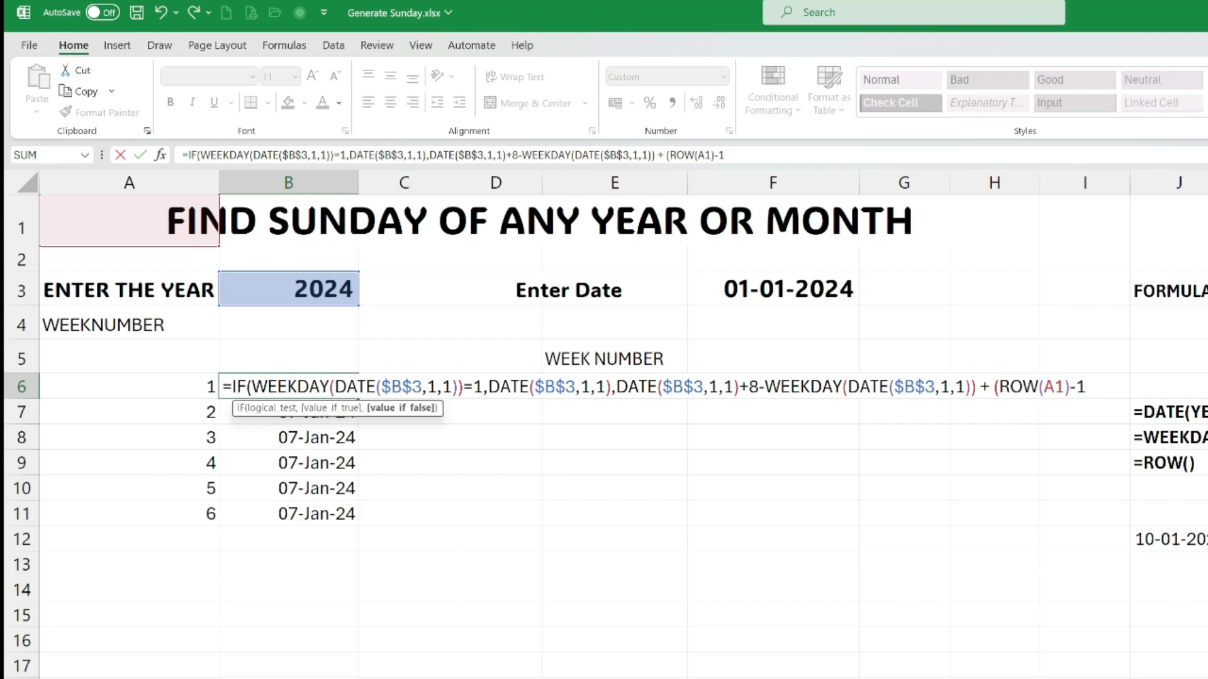
text()*7)
text())
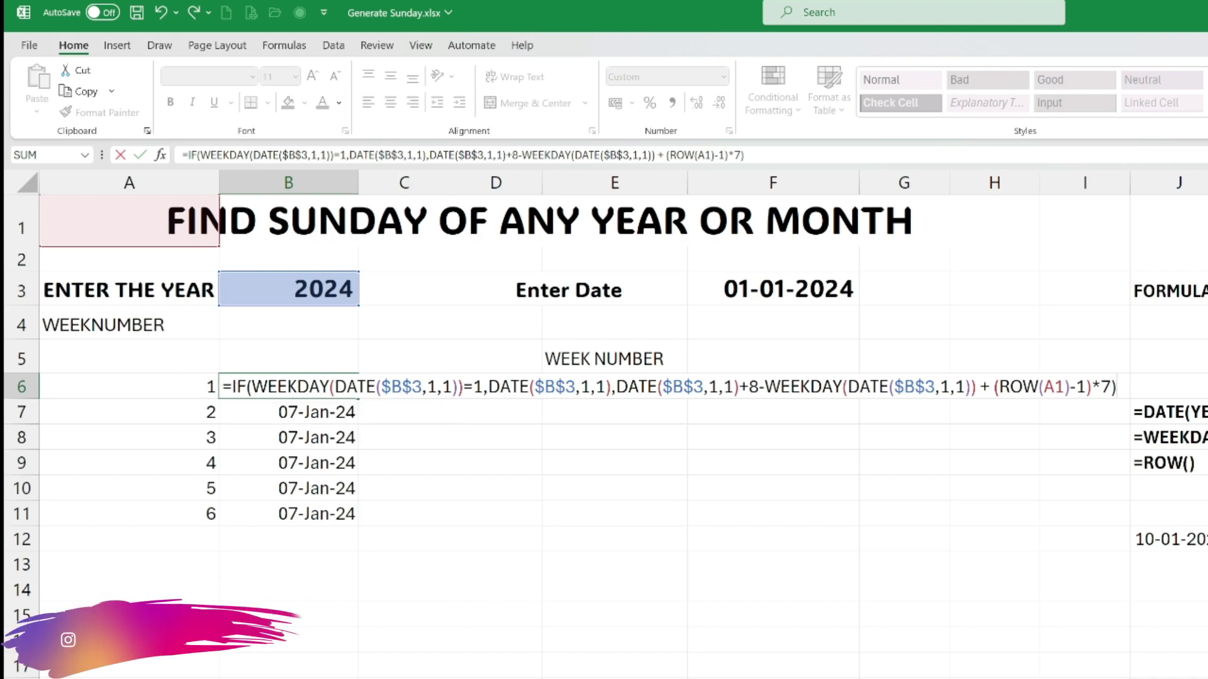
key(Return)
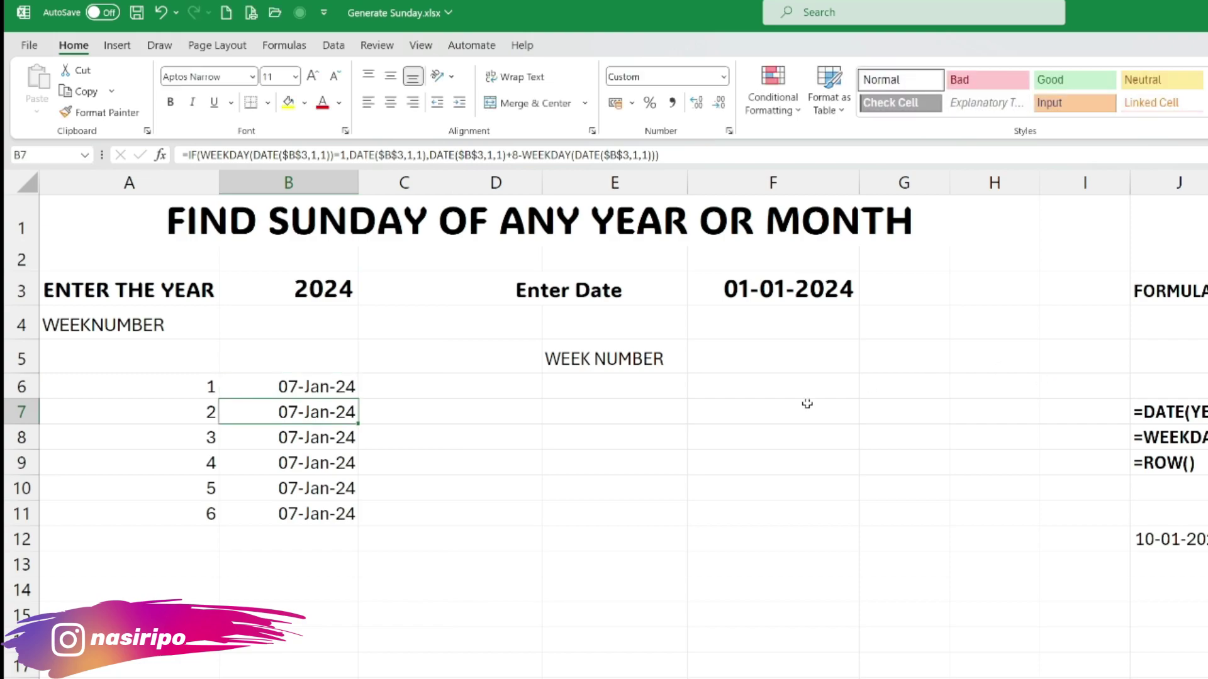
click(339, 385)
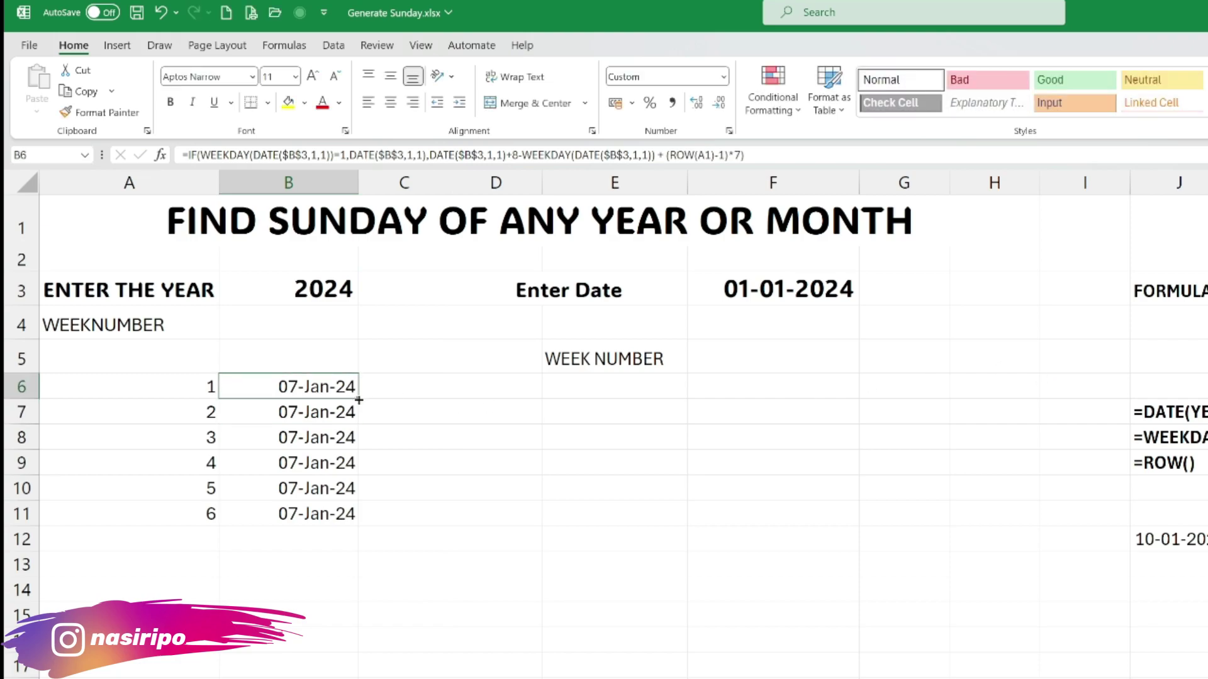
Step: Inspect B7's copied old formula, then clear B7 through B11
double_click(358, 400)
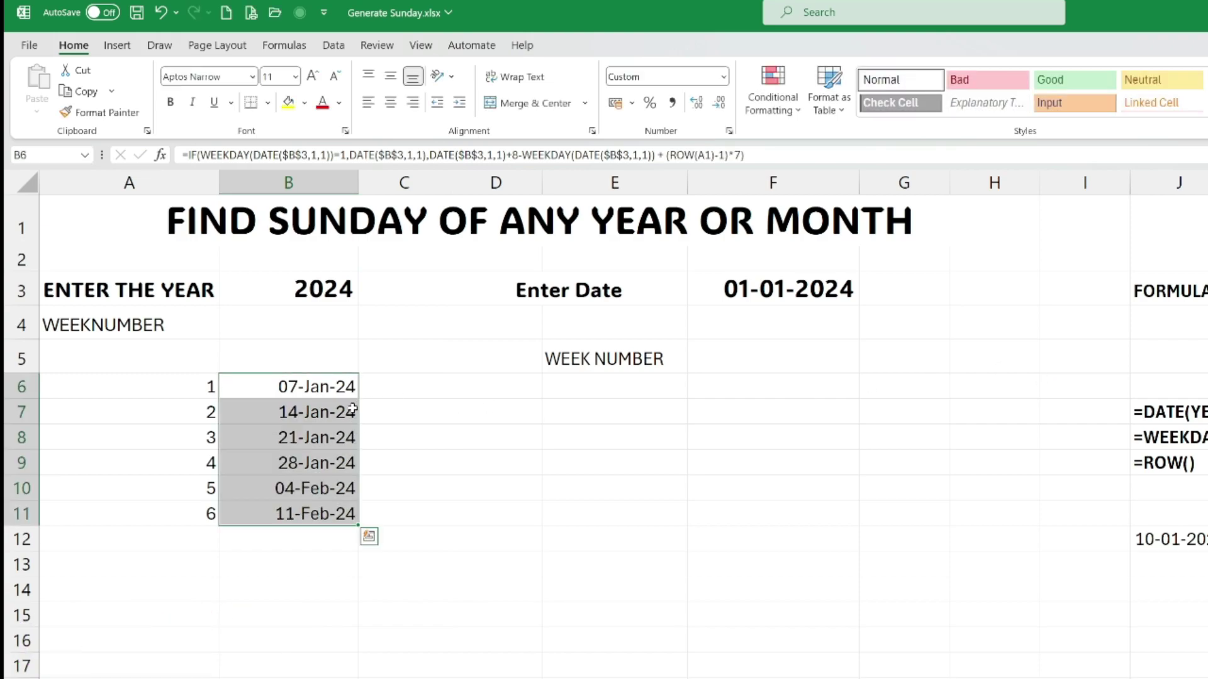
double_click(349, 412)
double_click(349, 412)
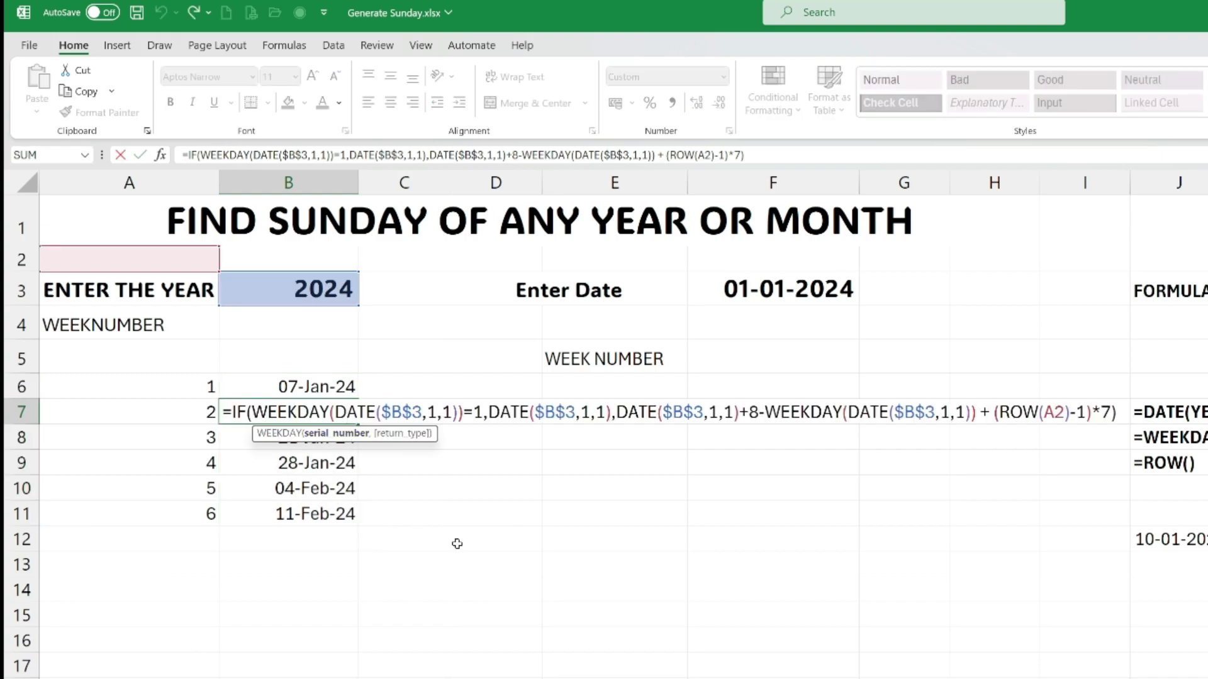
key(Escape)
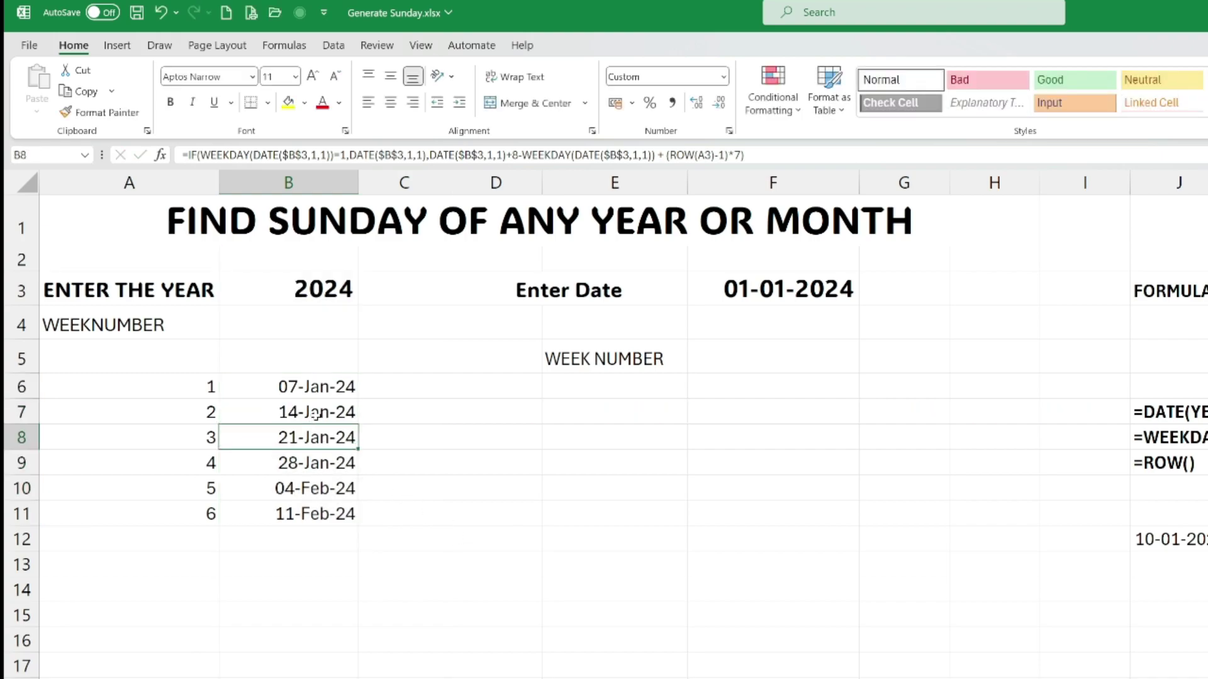
double_click(316, 418)
click(321, 485)
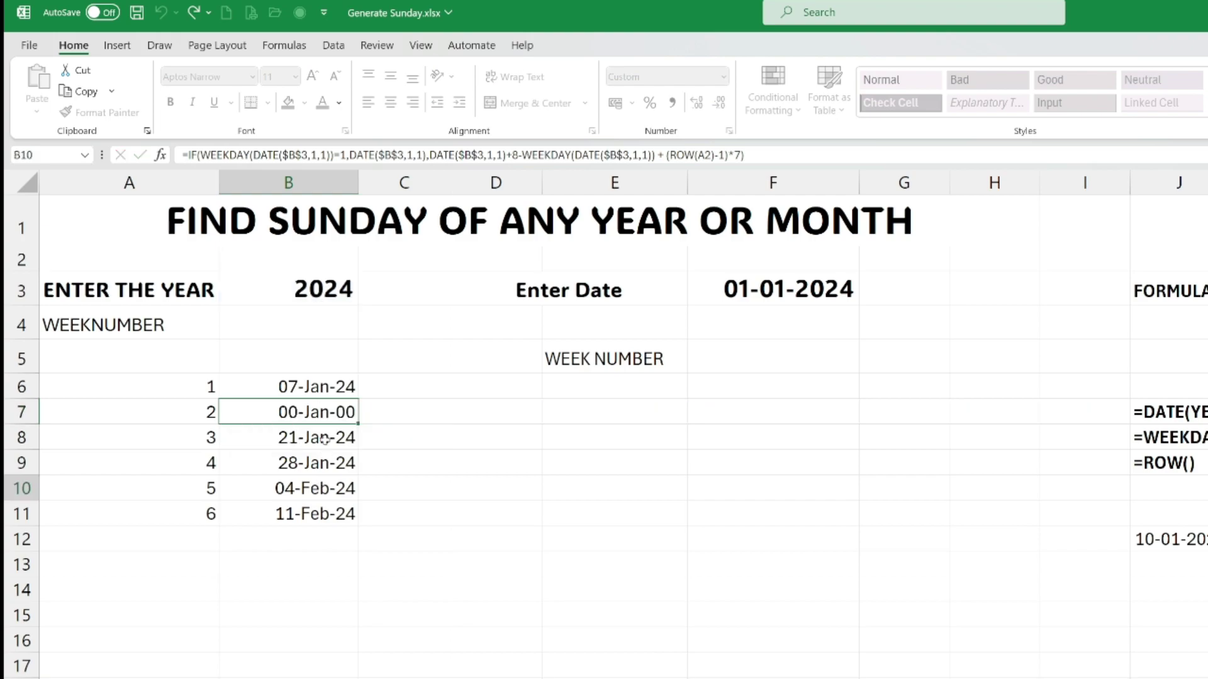
double_click(317, 413)
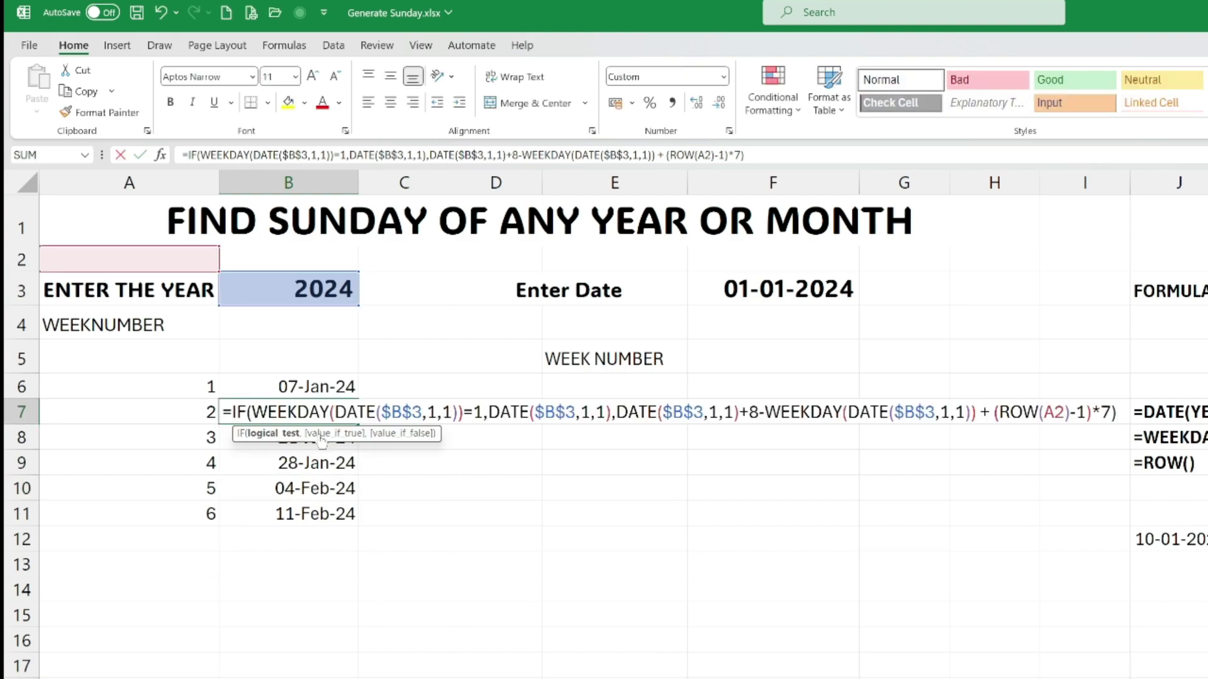
key(Escape)
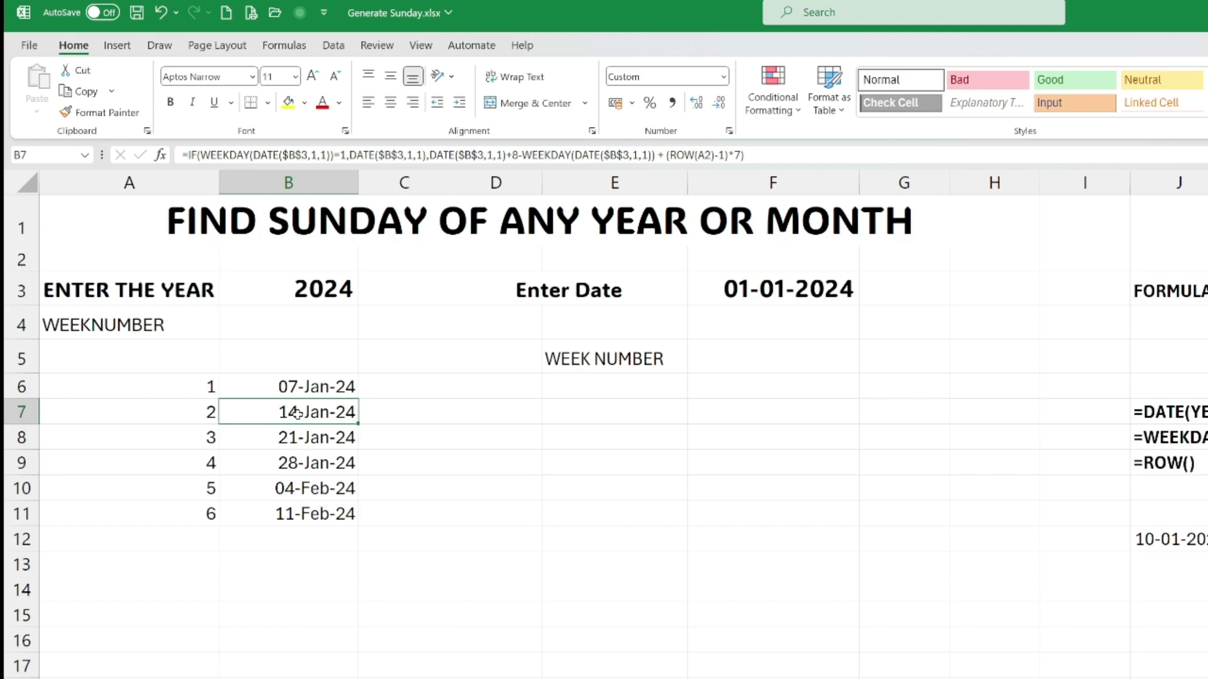
key(ctrl+shift+Down)
key(Delete)
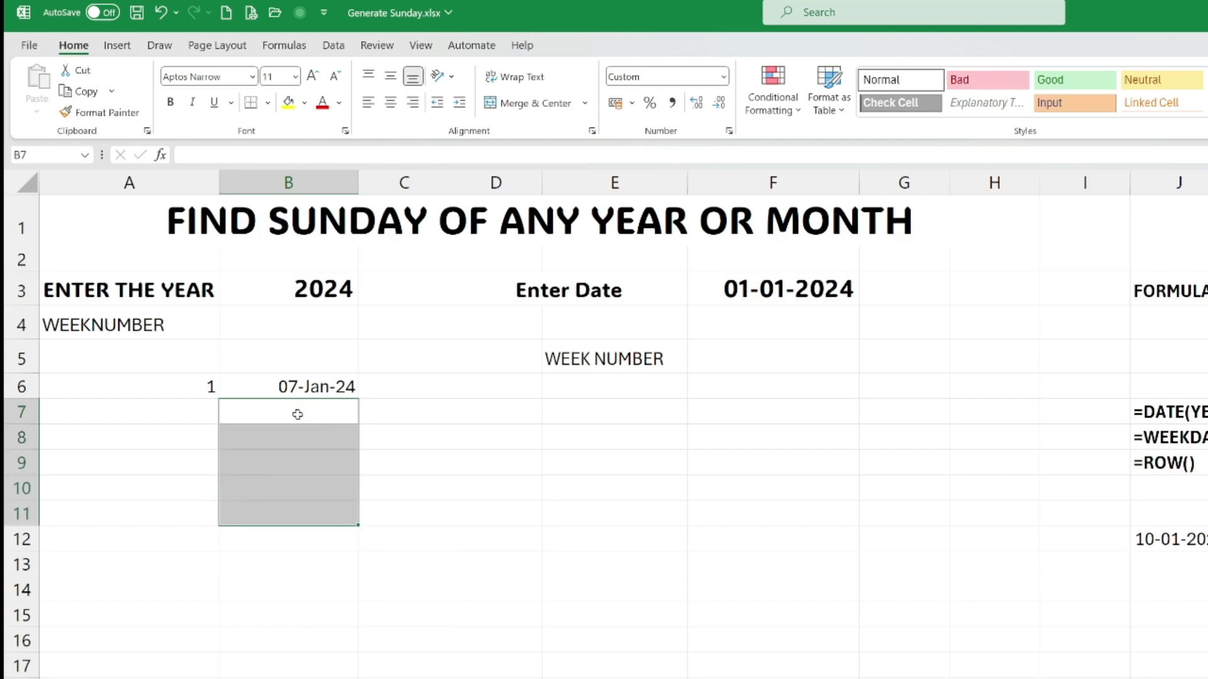
Step: Fill B6's weekly Sunday formula down to B57, from 07-Jan-24 to 29-Dec-24
click(493, 445)
click(325, 388)
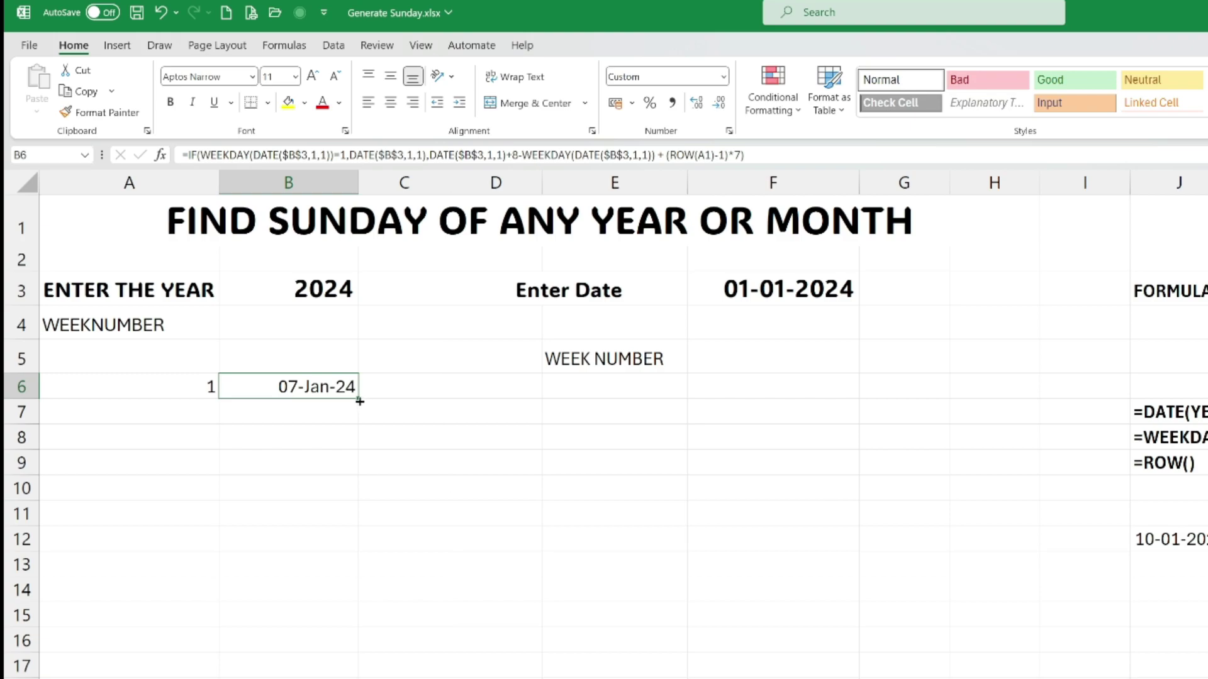
drag(360, 401, 362, 418)
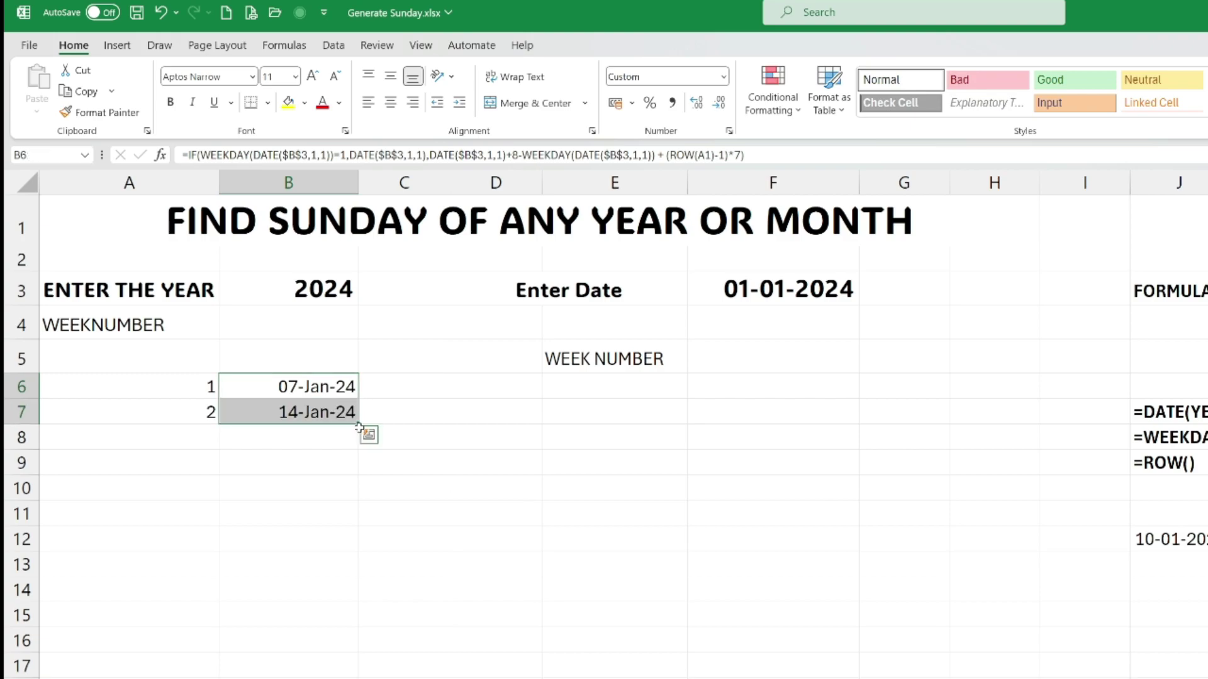
drag(358, 427, 360, 439)
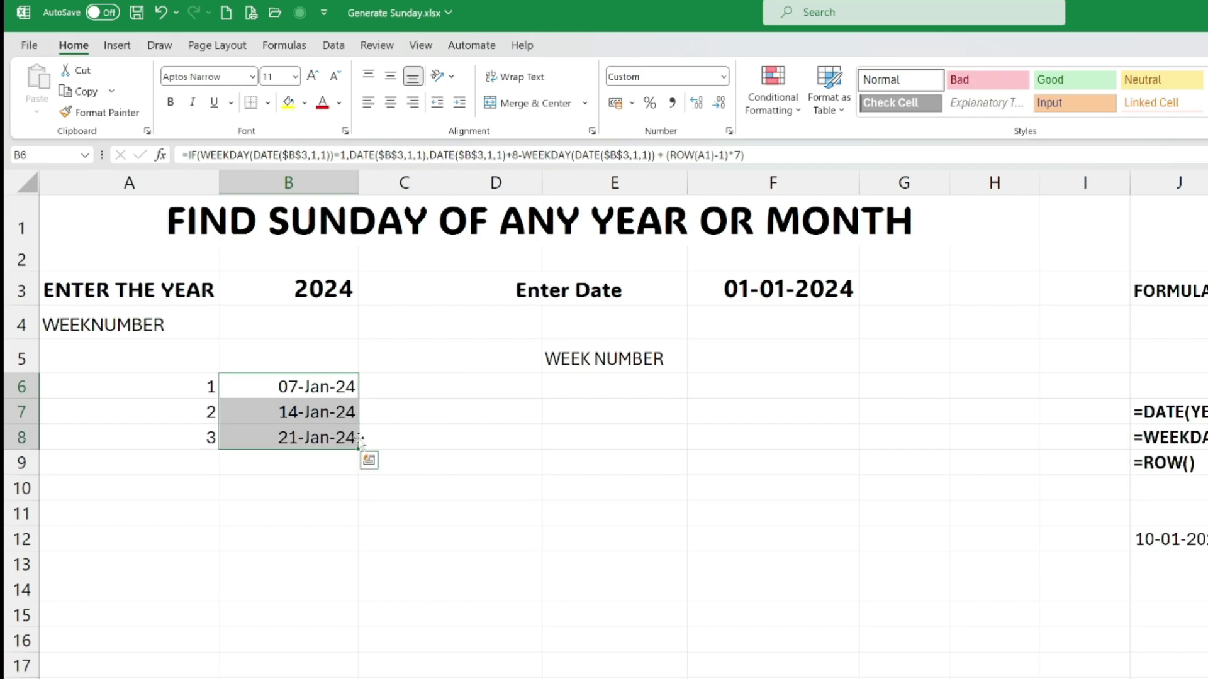
click(340, 392)
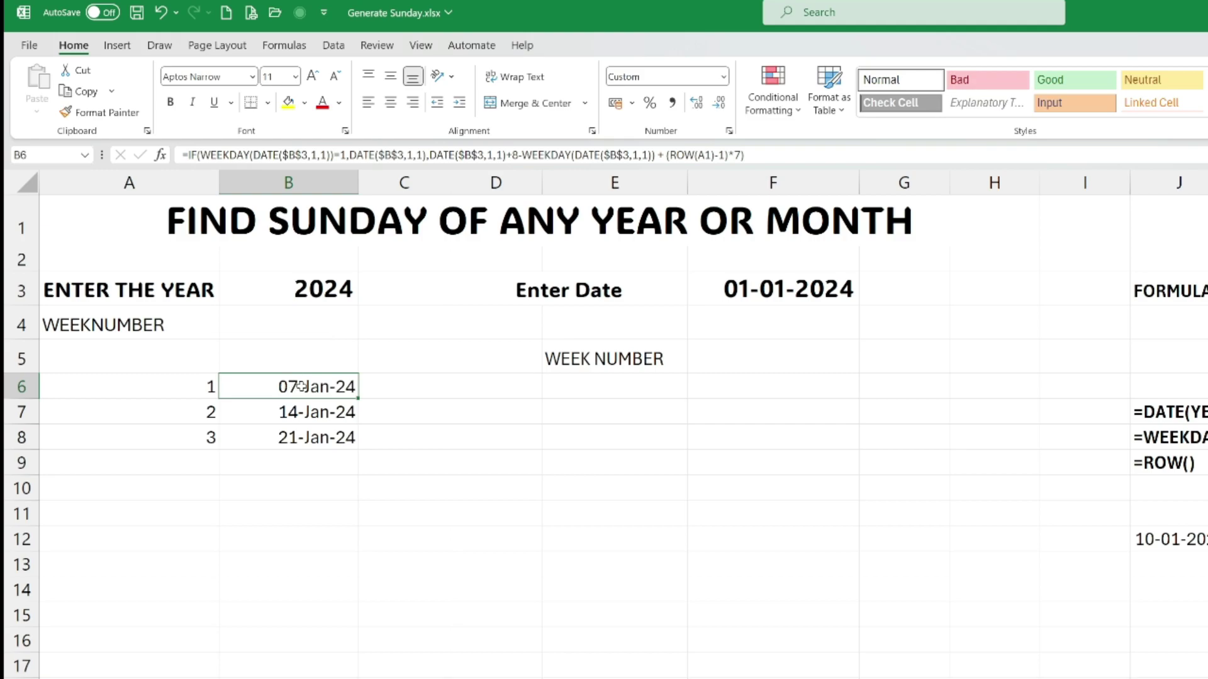
click(315, 416)
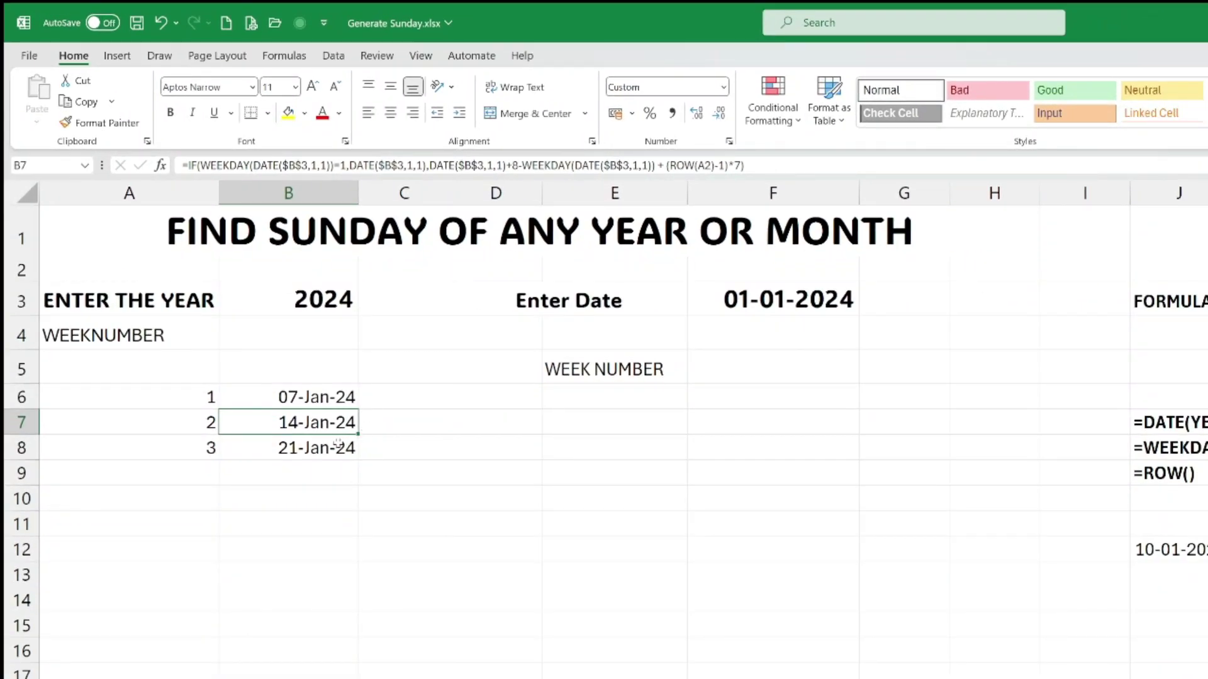
click(377, 667)
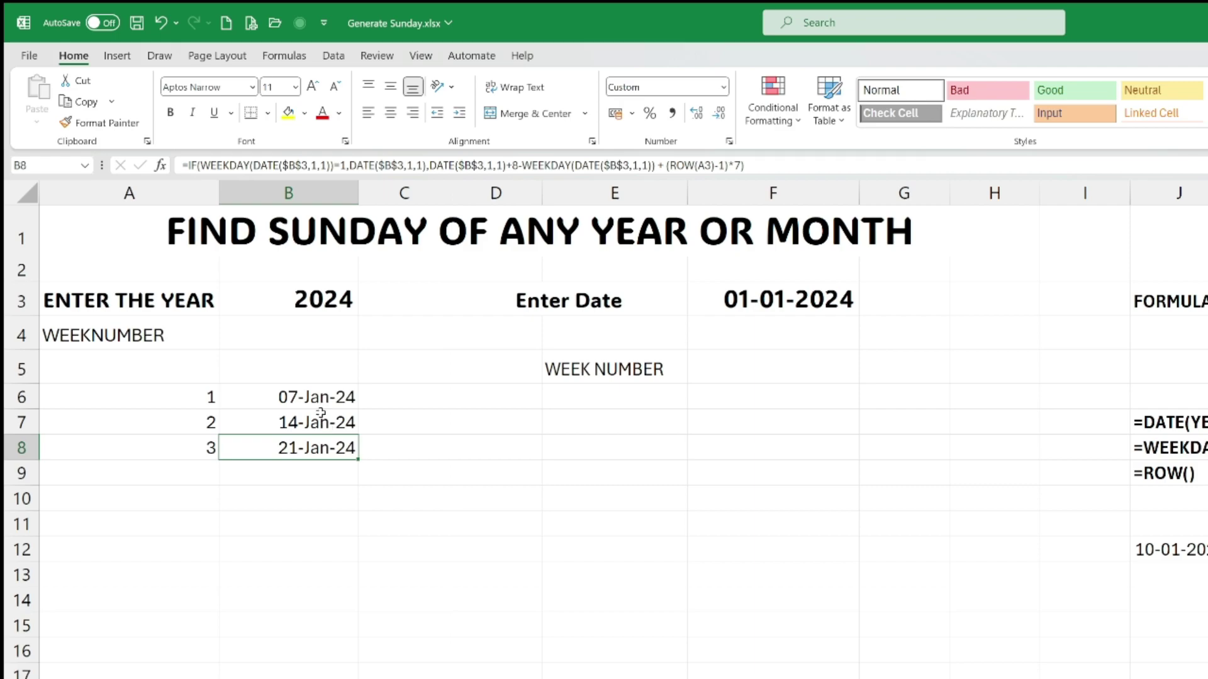
mouse_move(357, 461)
mouse_down()
mouse_move(356, 474)
mouse_move(337, 474)
mouse_up()
click(314, 473)
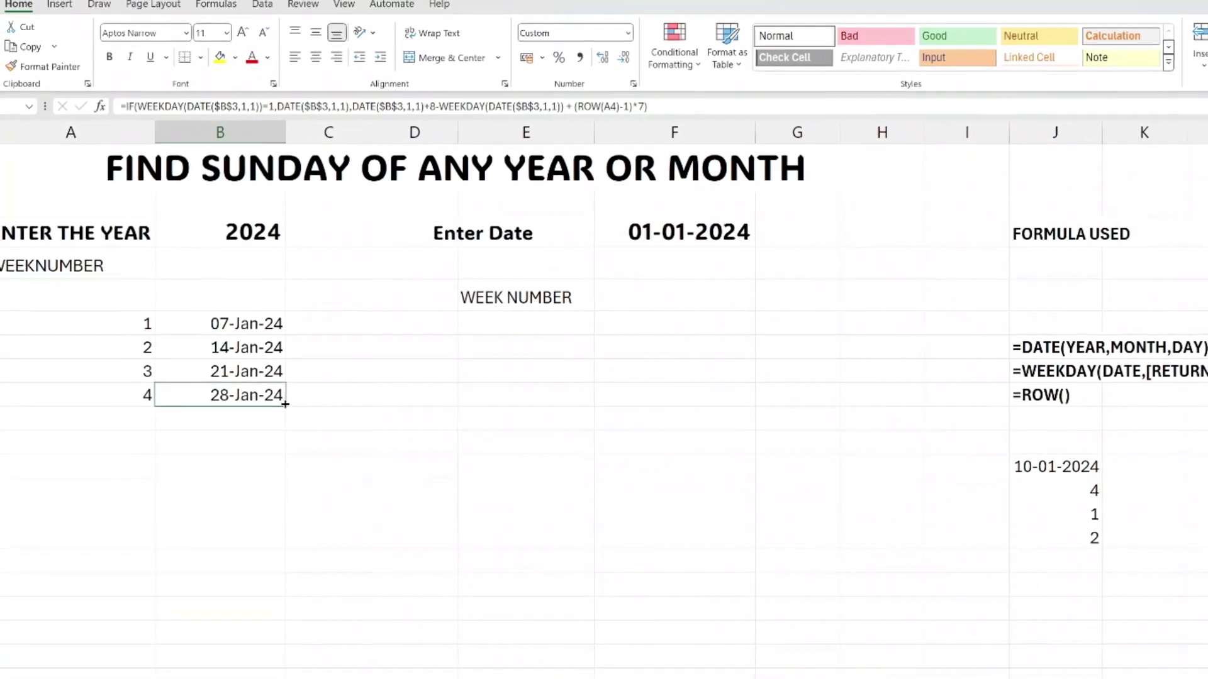
drag(286, 415, 239, 588)
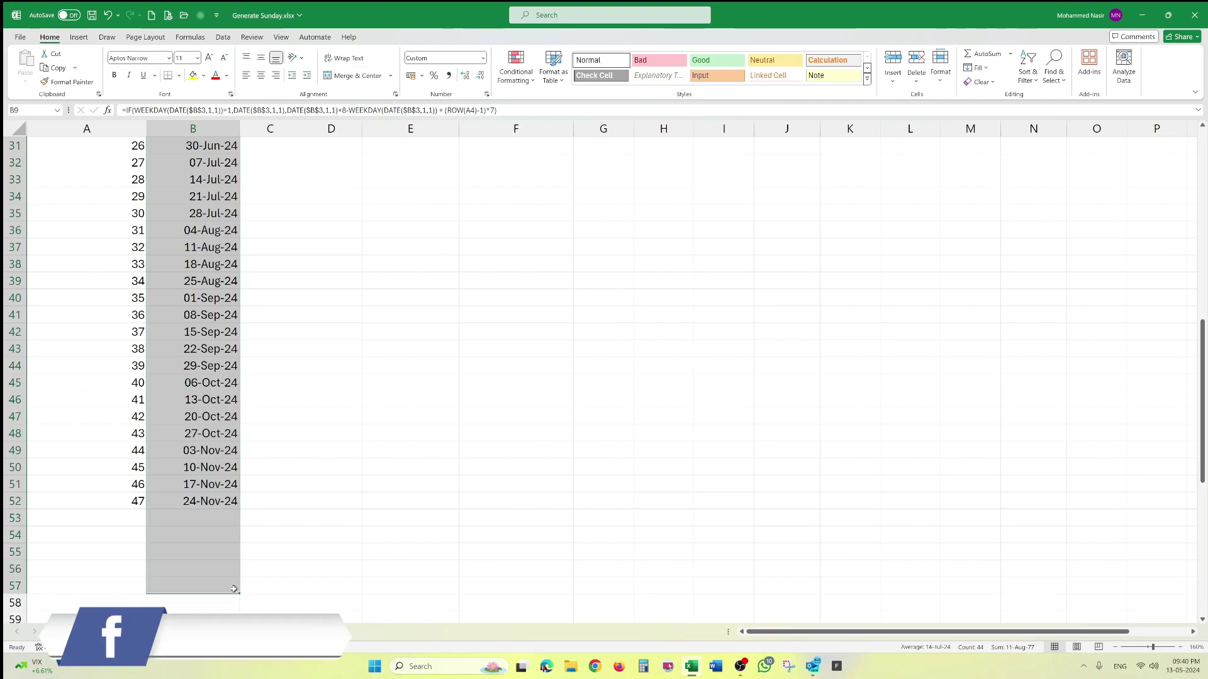
click(199, 588)
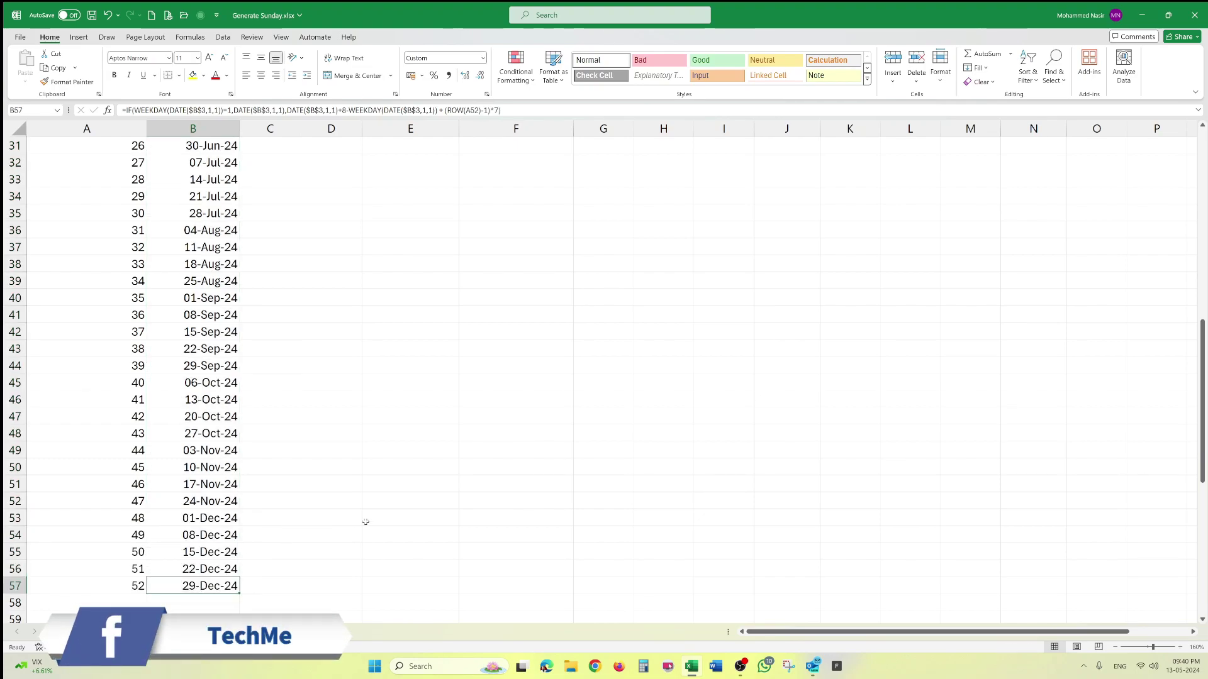
scroll(365, 520, up, 4)
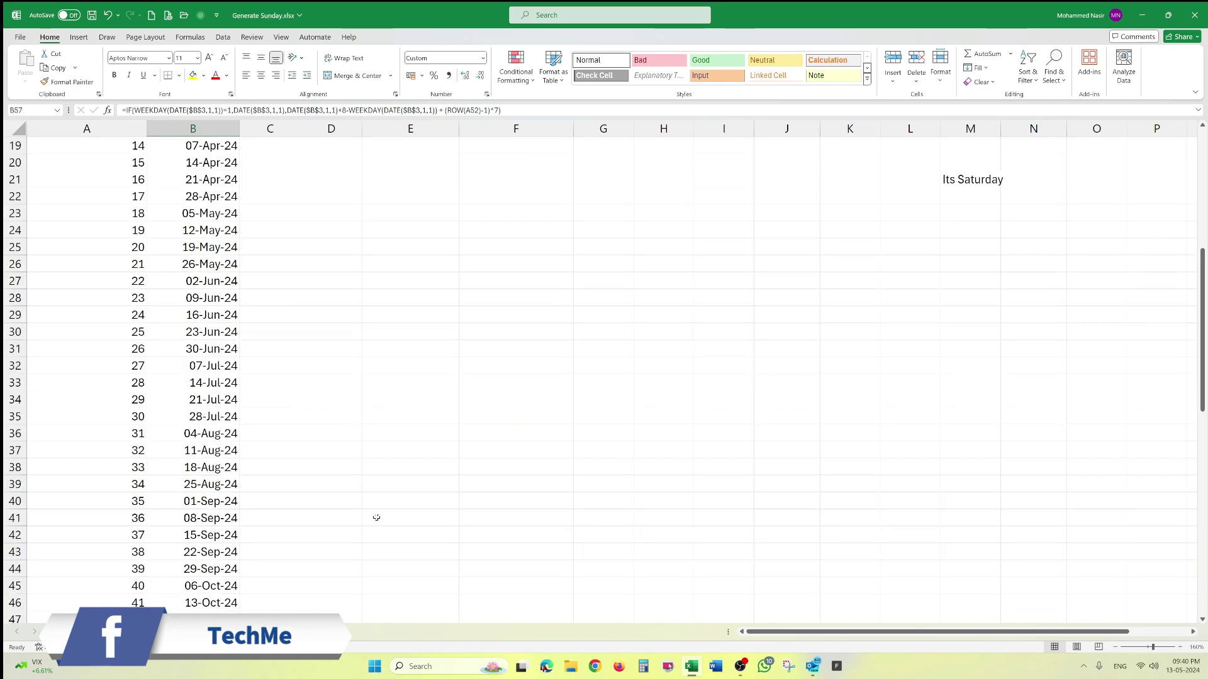
scroll(376, 518, up, 6)
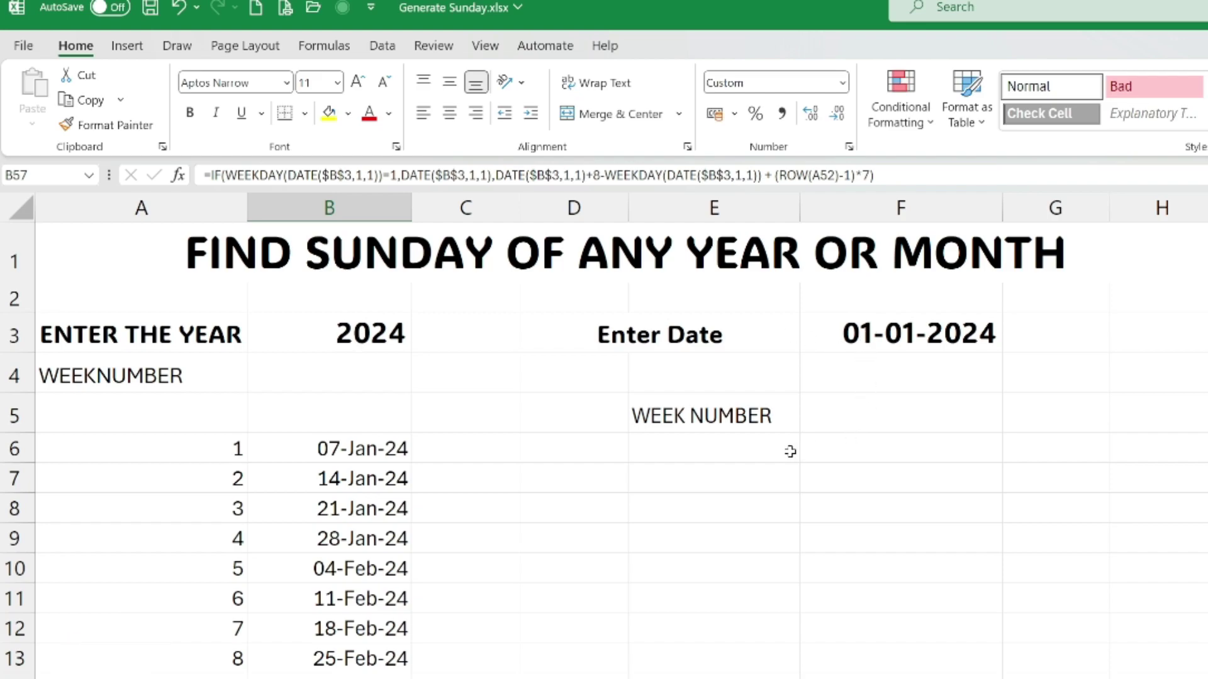
Step: In F6 begin =IF(WEEKDAY($F$3)=1,$F$3, returning F3's date when it is Sunday
click(873, 450)
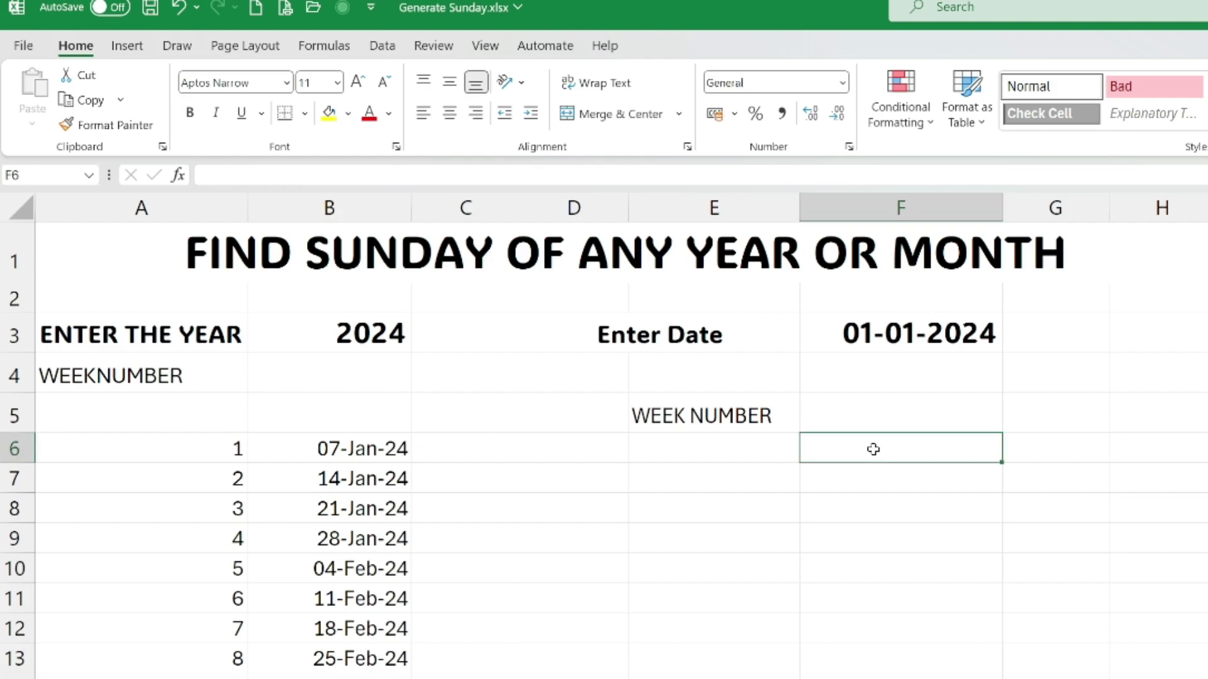
text(=IF()
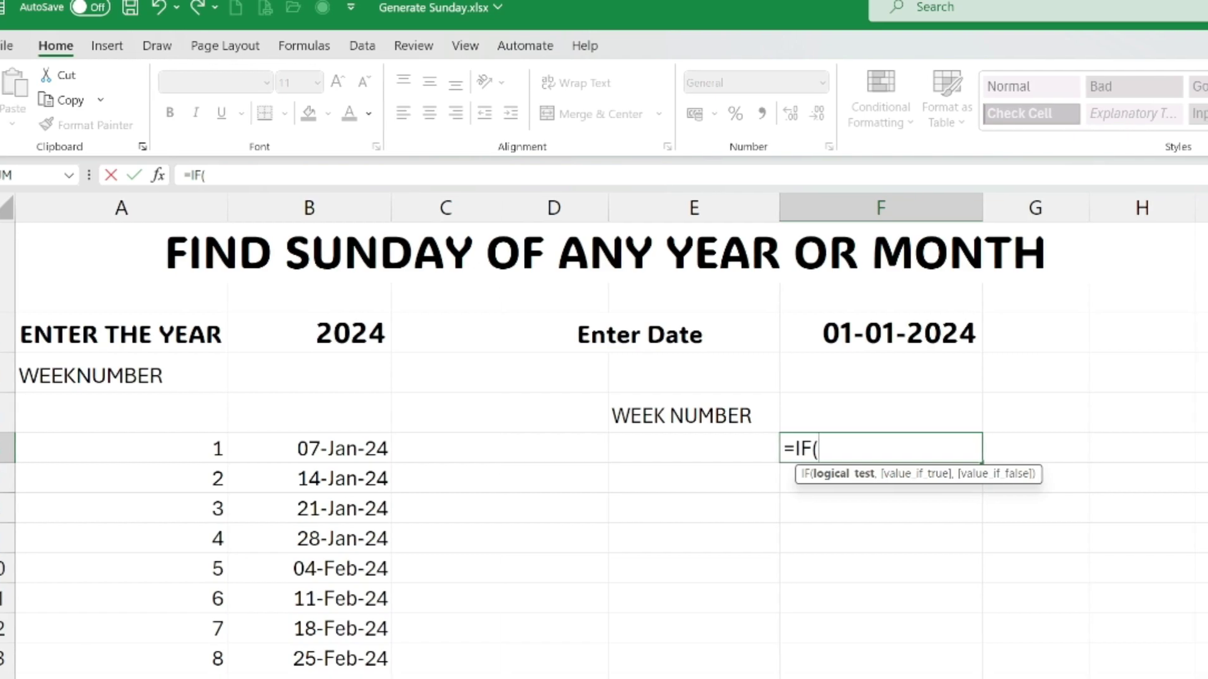
text(WEEK)
key(Tab)
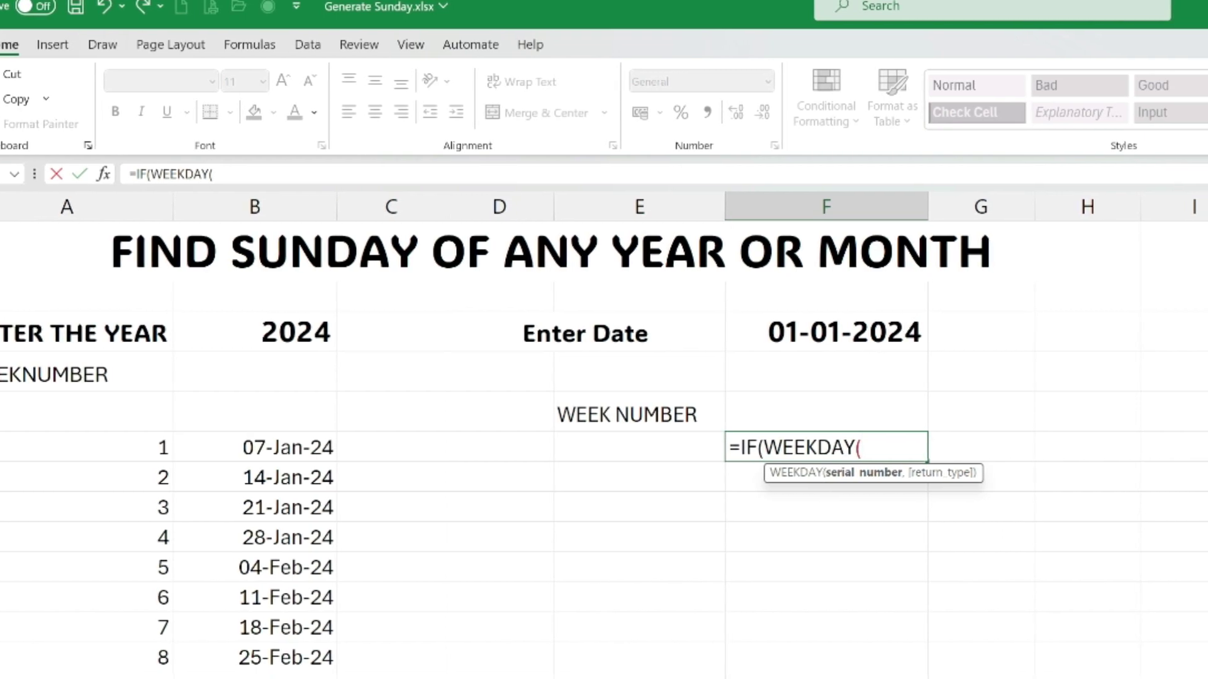
click(815, 337)
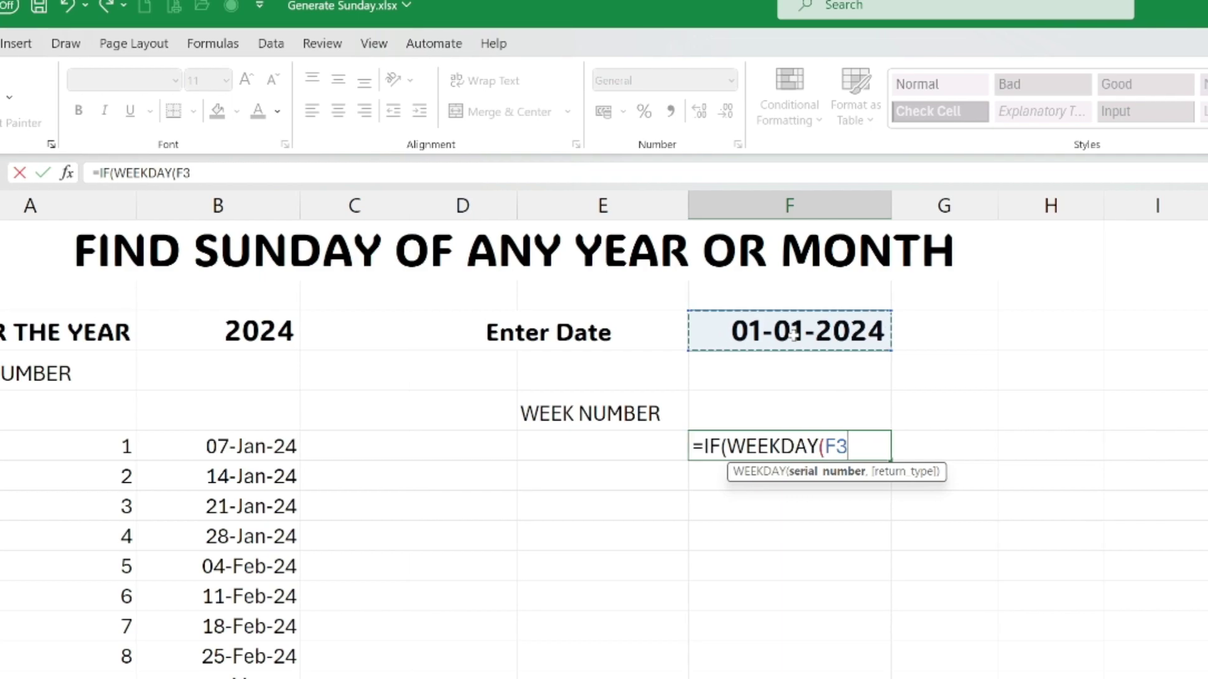
key(F4)
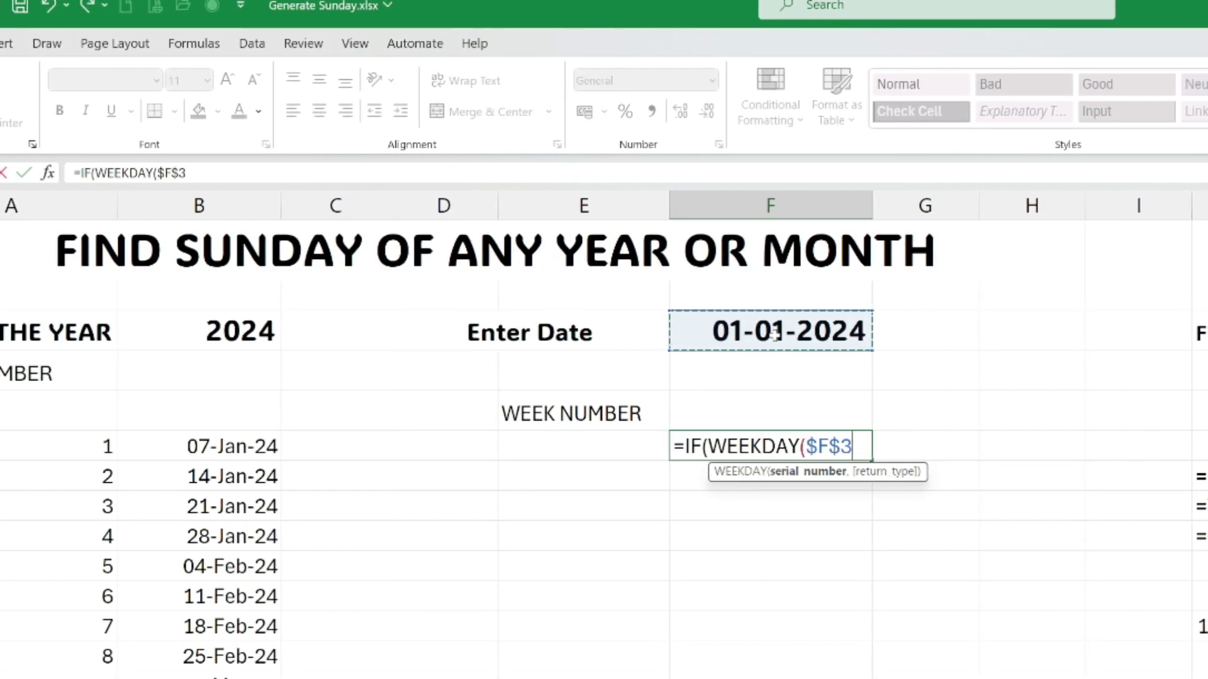
text()=1,)
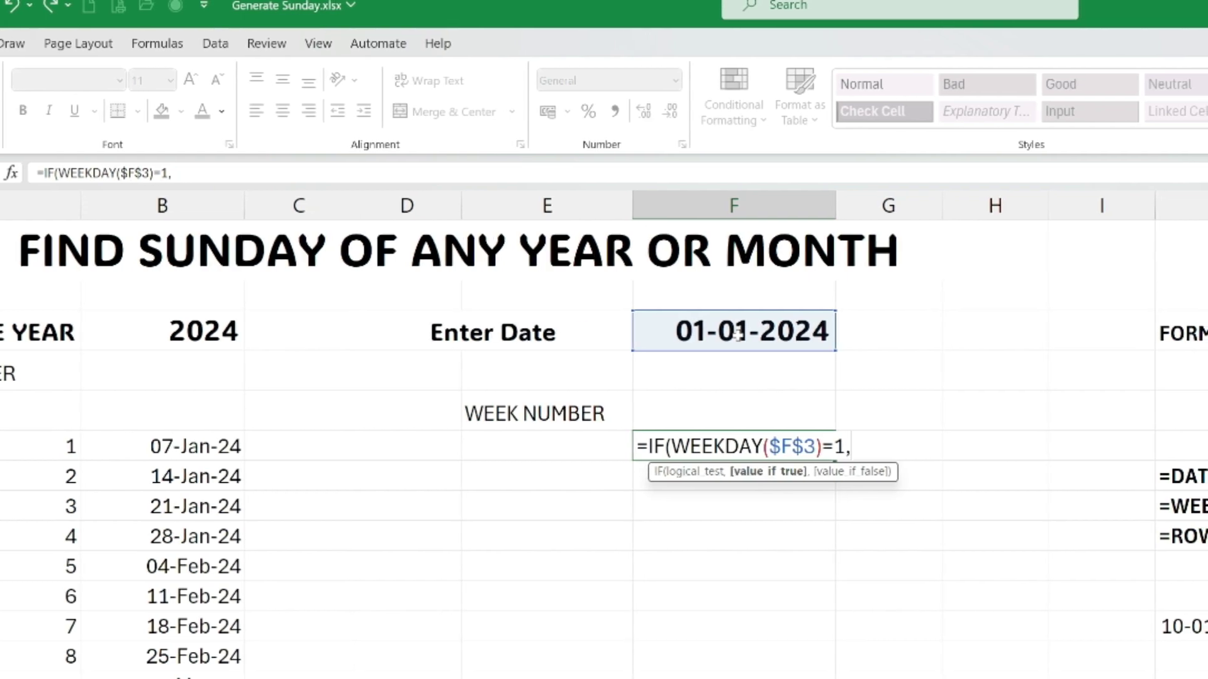
click(742, 333)
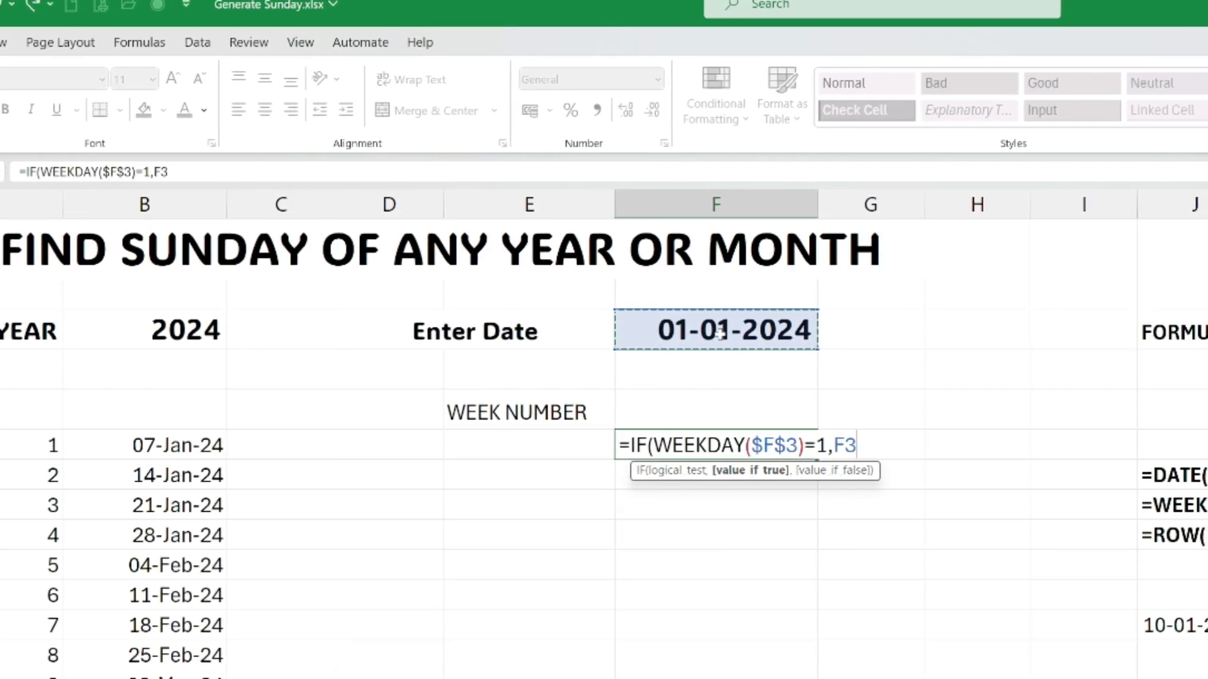
key(F4)
text(,)
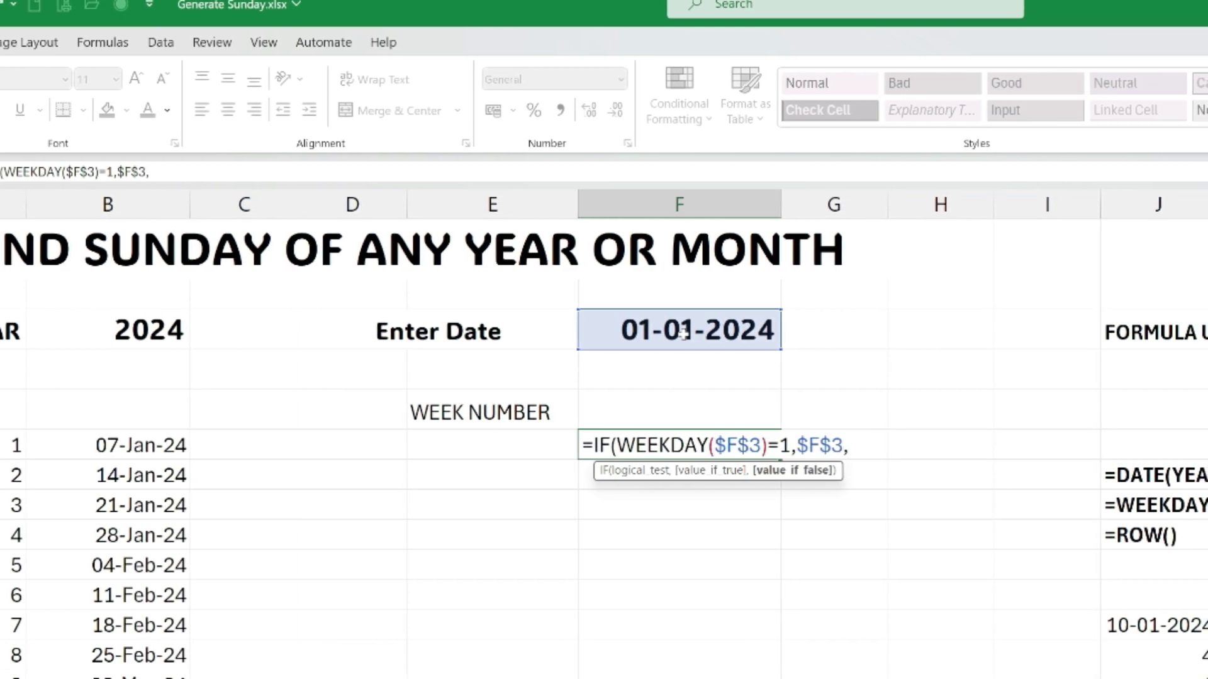
Step: Finish with $F$3+8-WEEKDAY($F$3)+(ROW(A1)-1)*7 and format the result as date 07-Jan-24
click(687, 333)
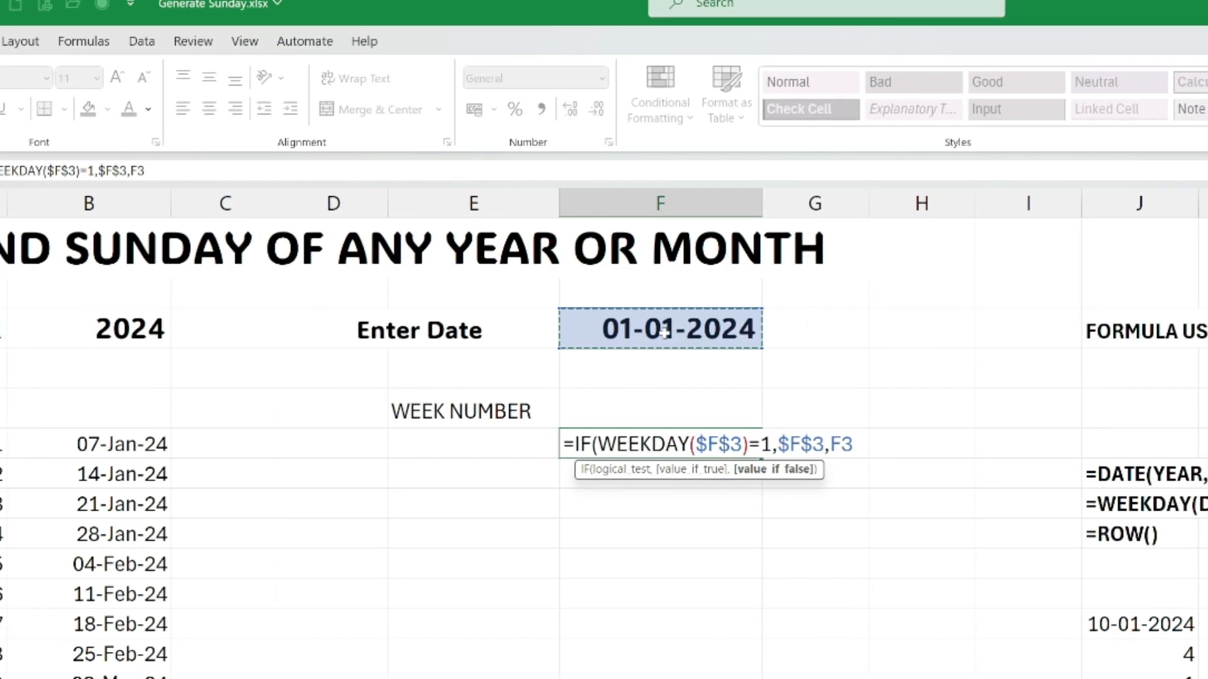
key(F4)
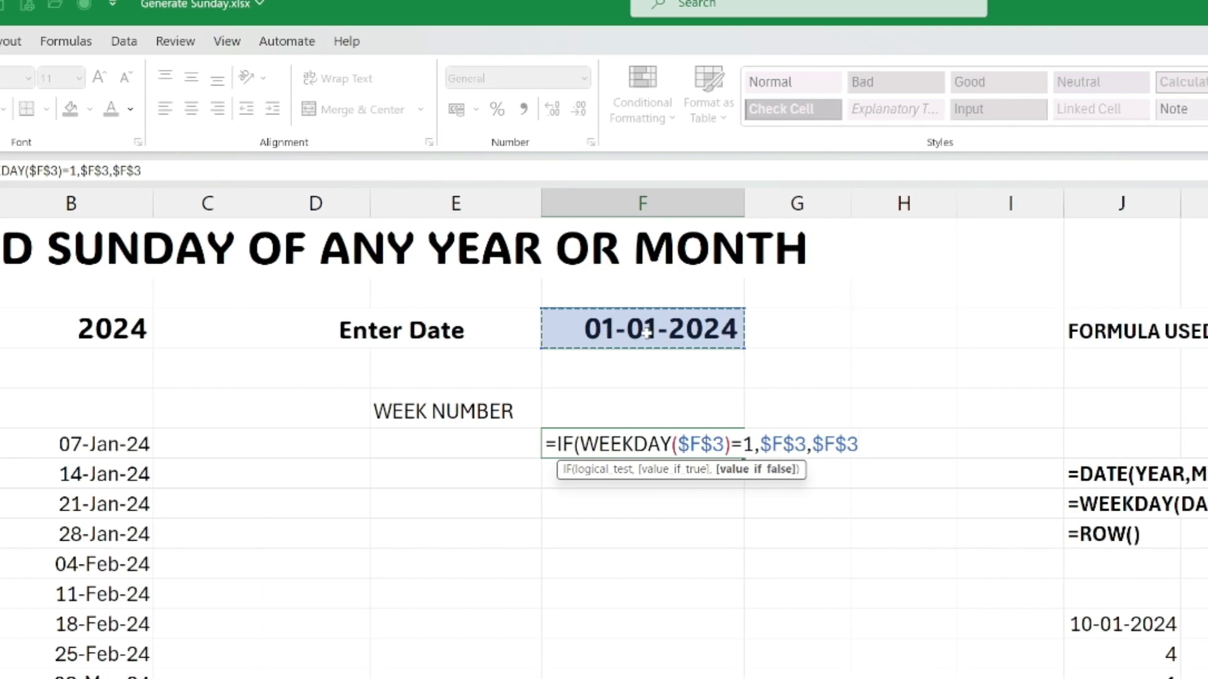
text(+)
text(8-)
text(WEEK)
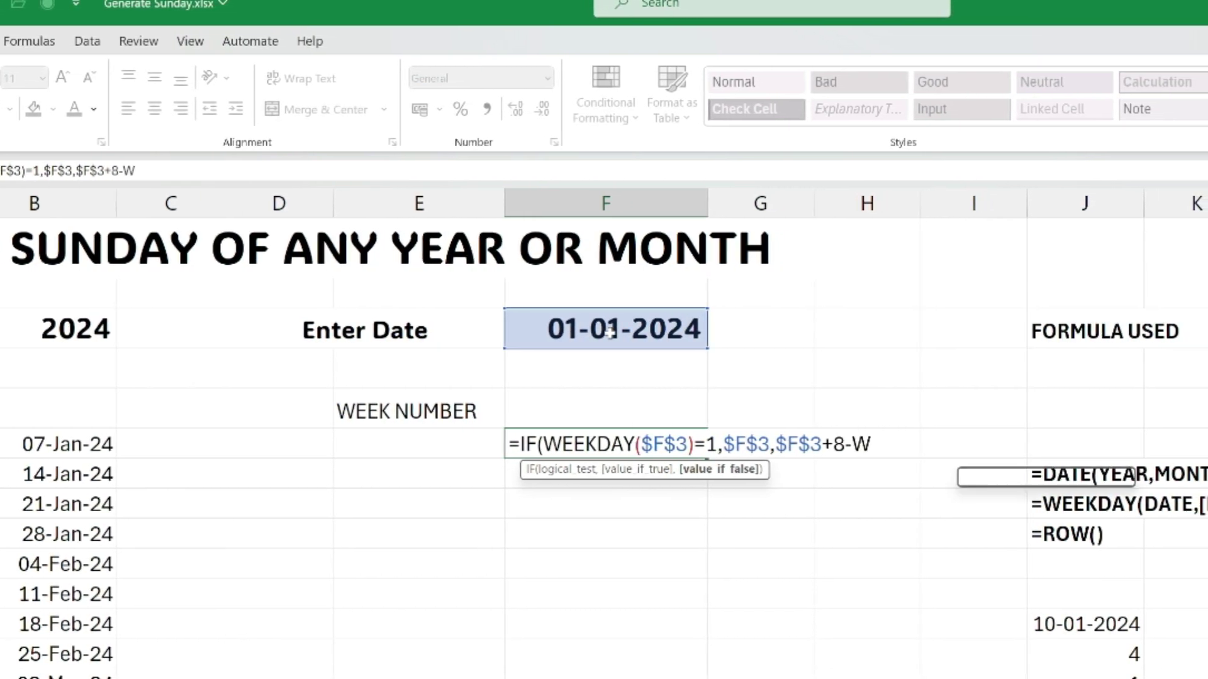
key(Tab)
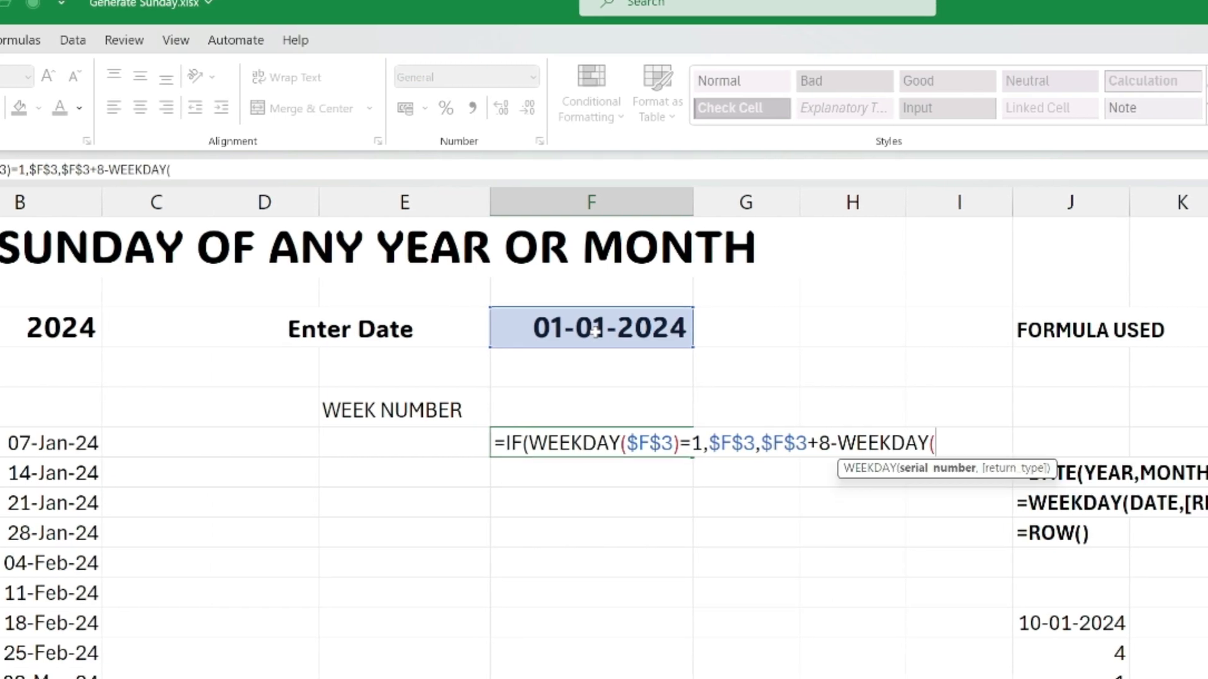
click(595, 331)
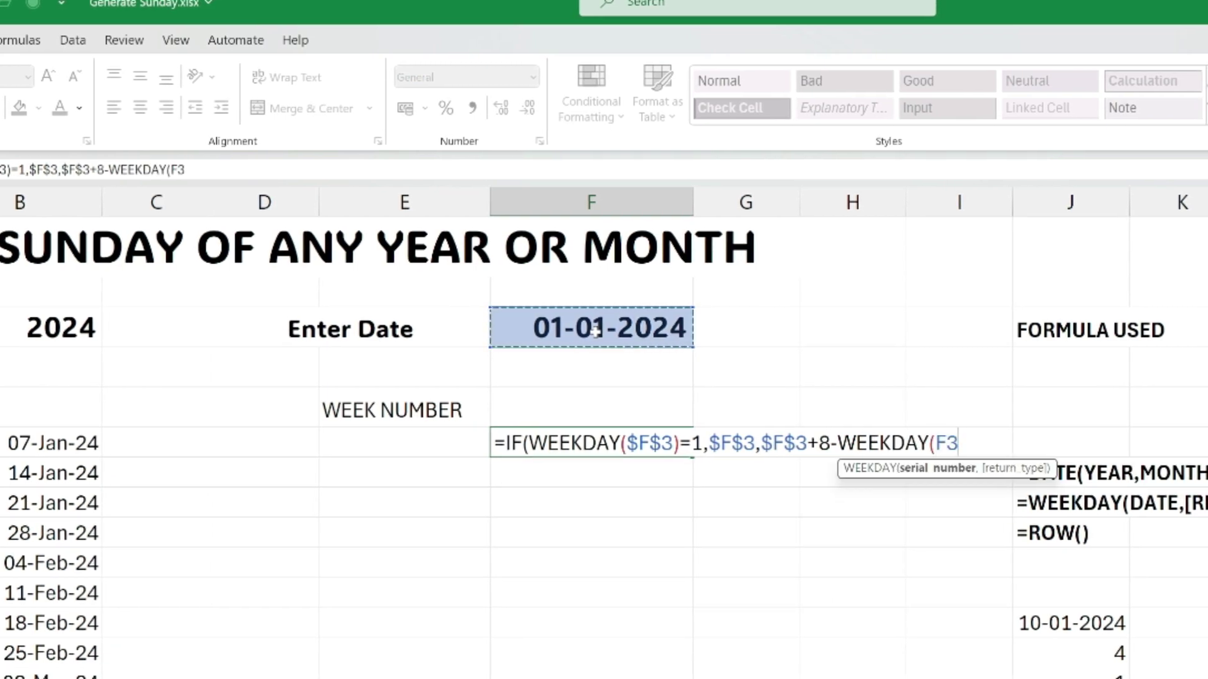
key(F4)
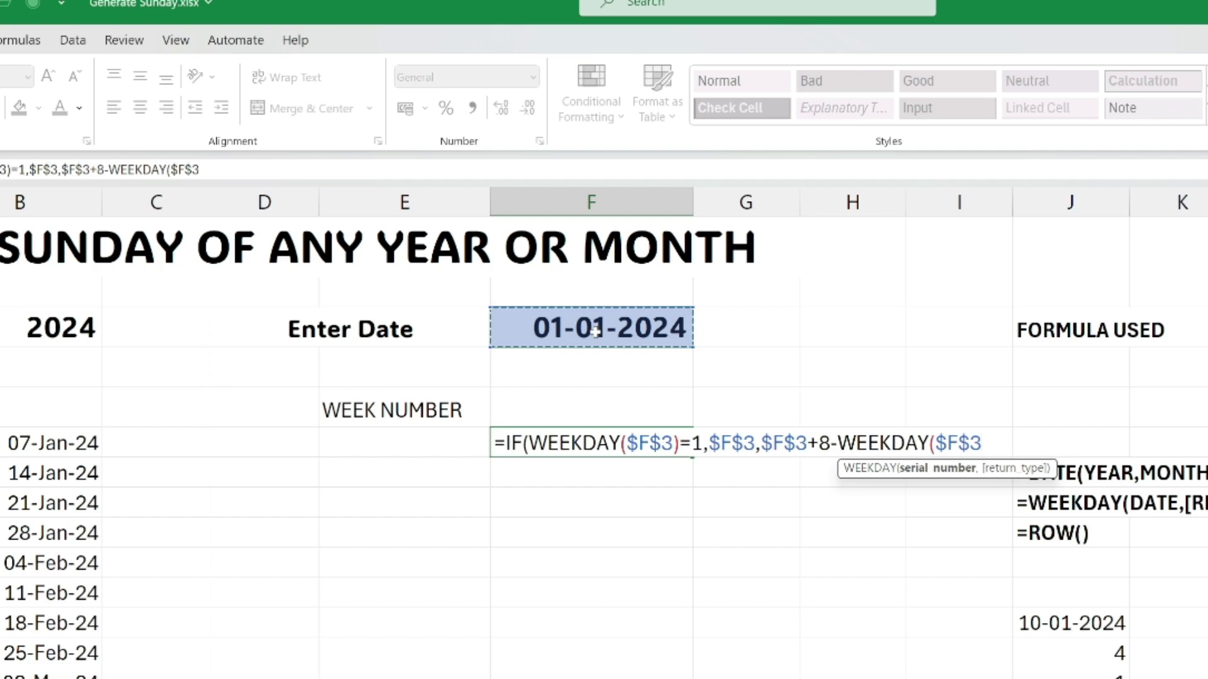
text())
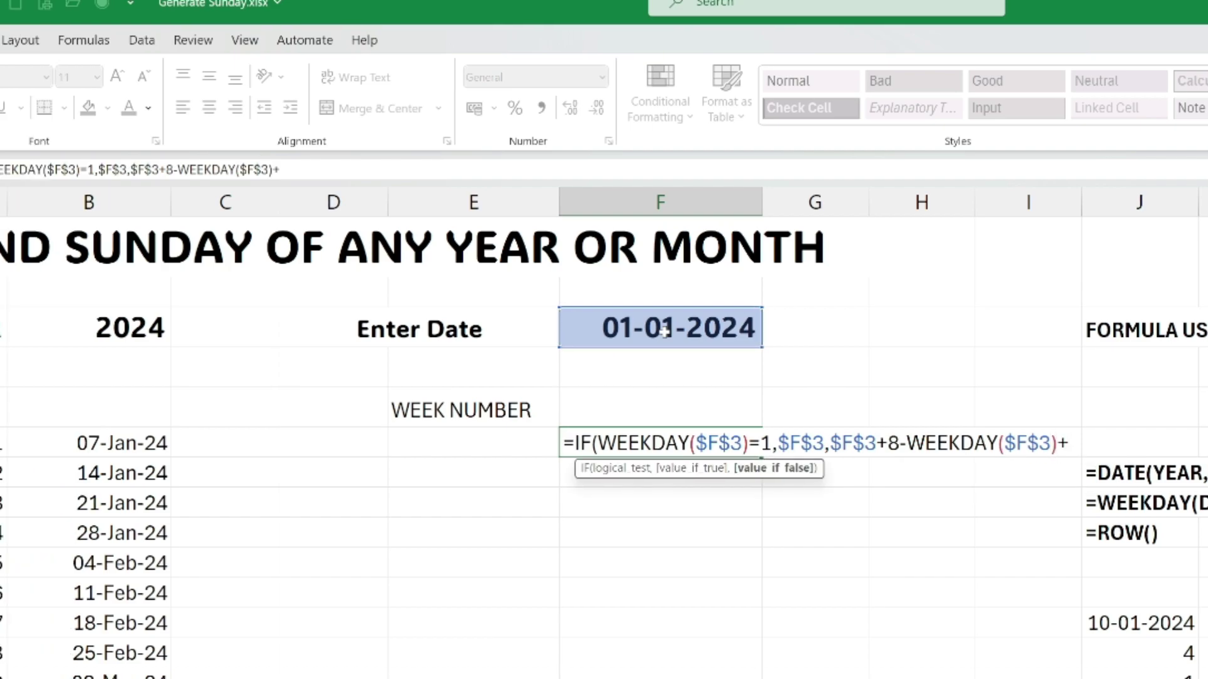
text(+(ROW()
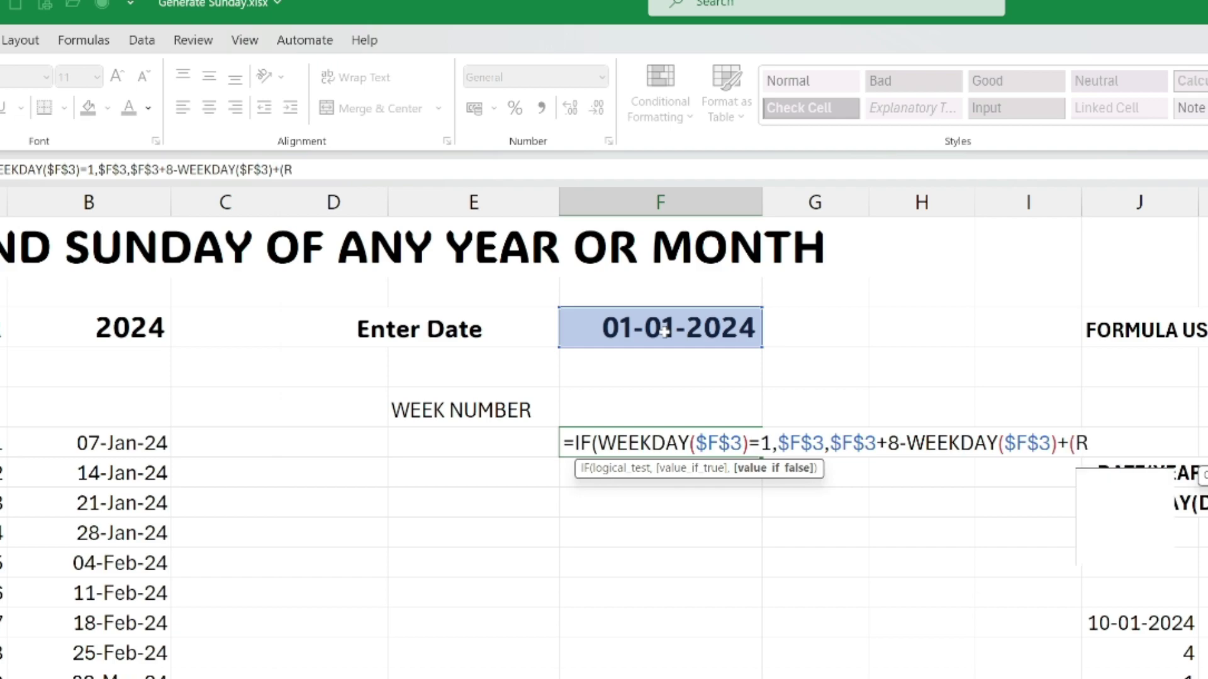
text(A1)
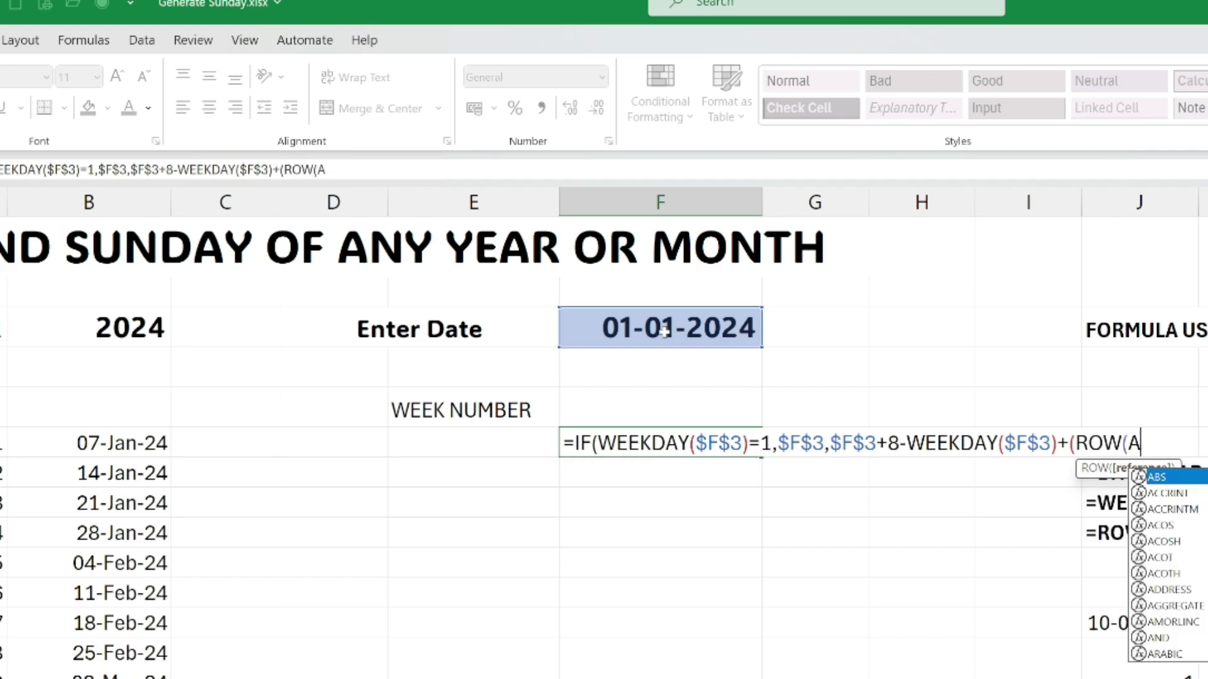
text()-)
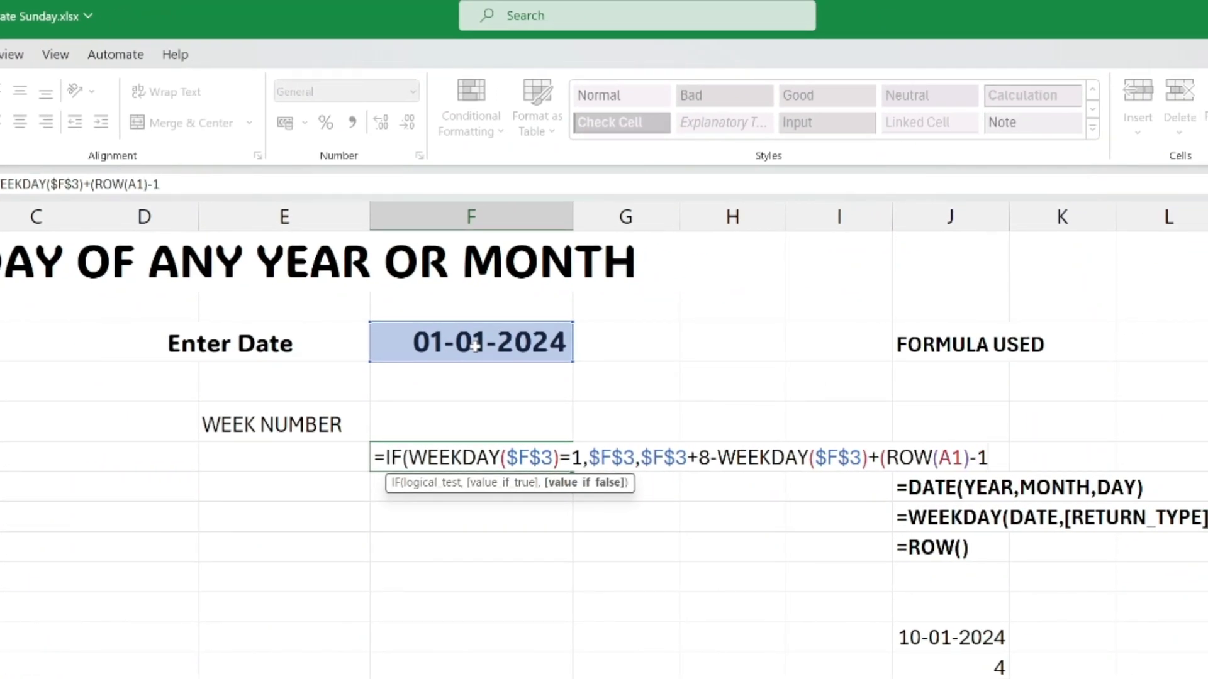
text(1*)
key(BackSpace)
text())
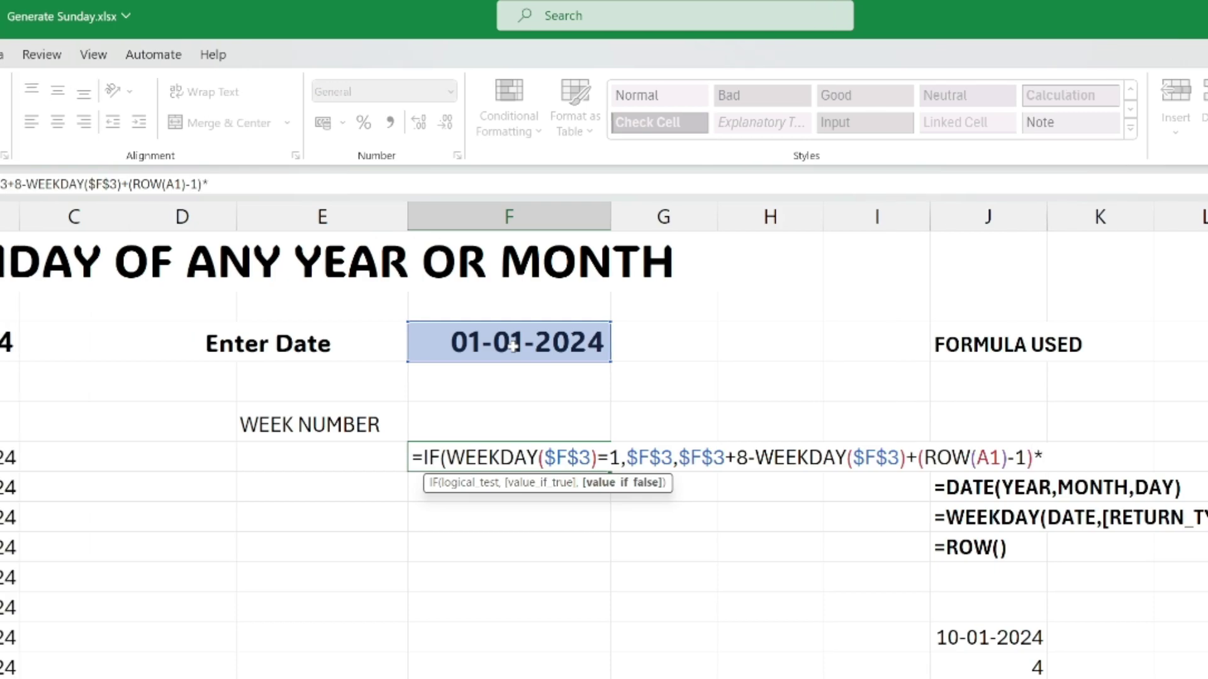
text(*7))
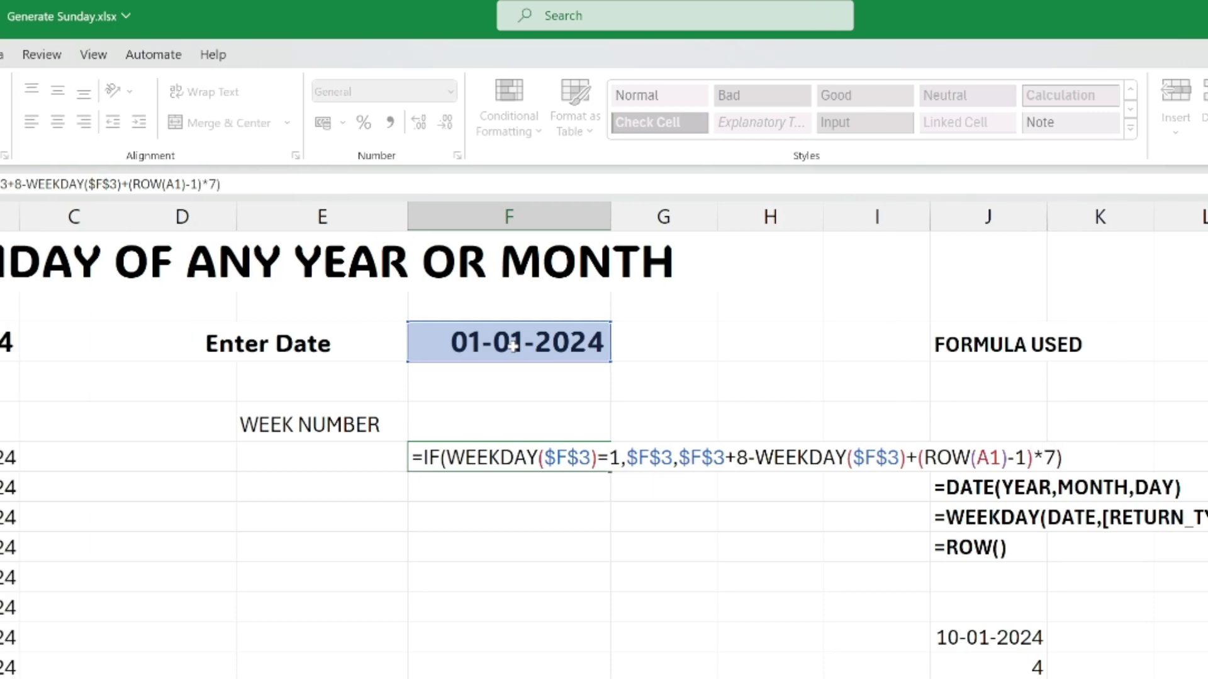
key(Return)
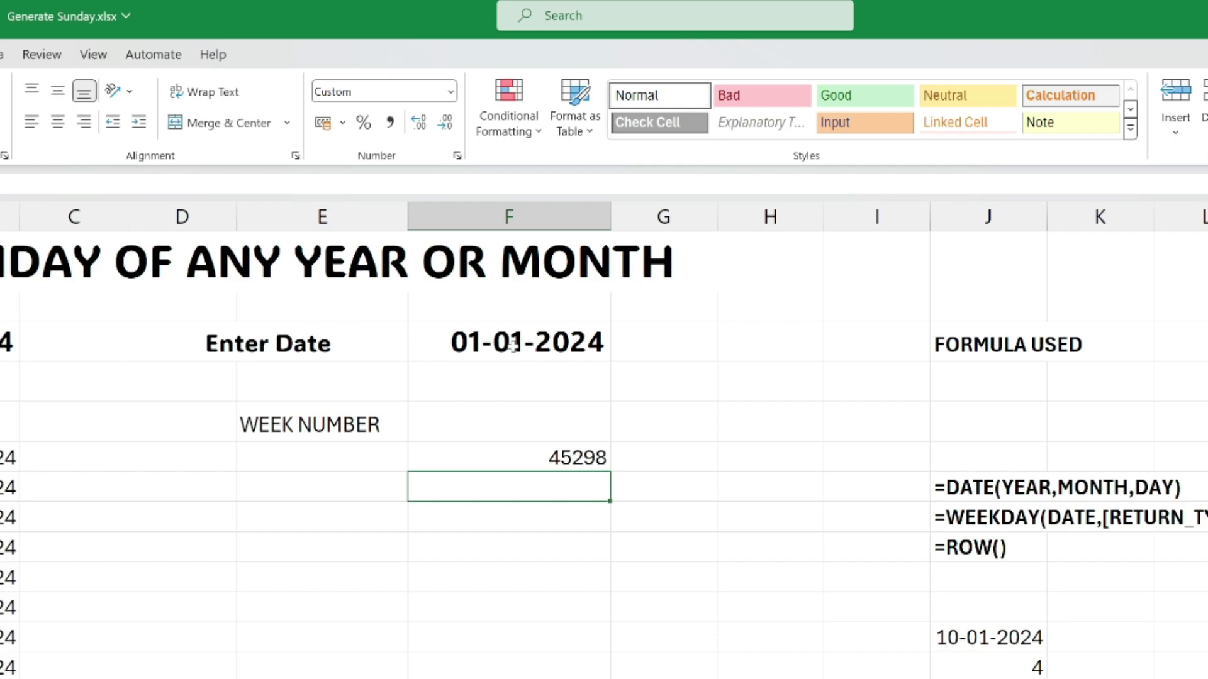
key(Up)
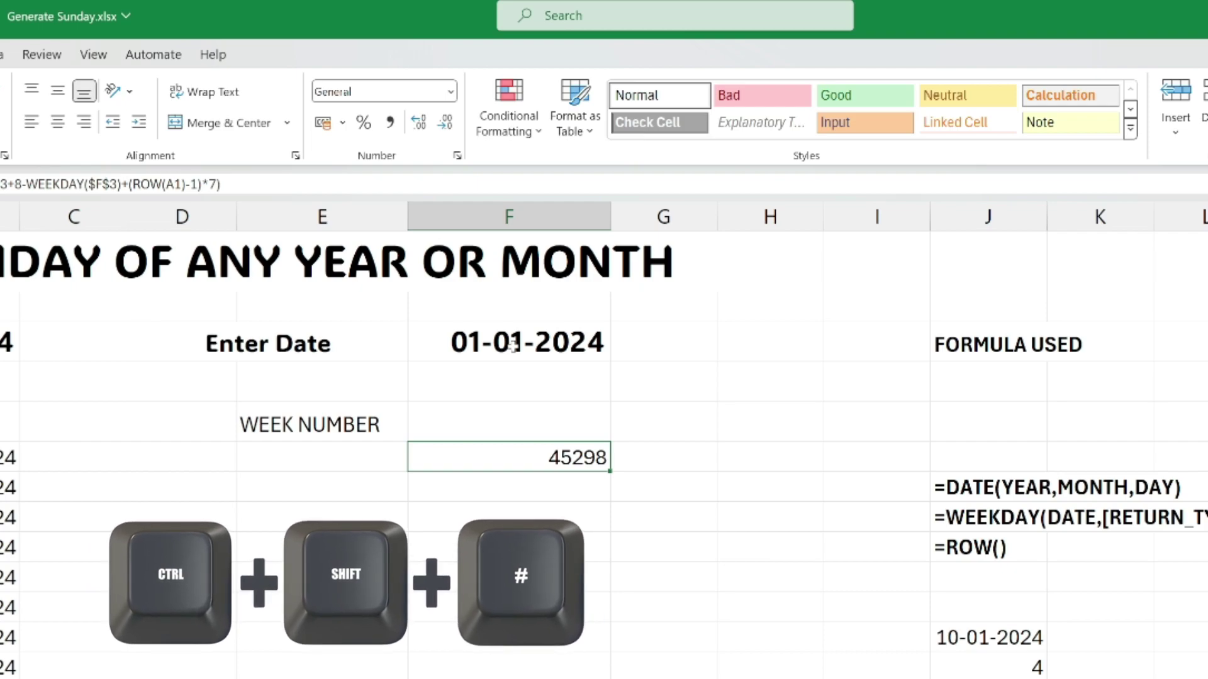
key(ctrl+shift+3)
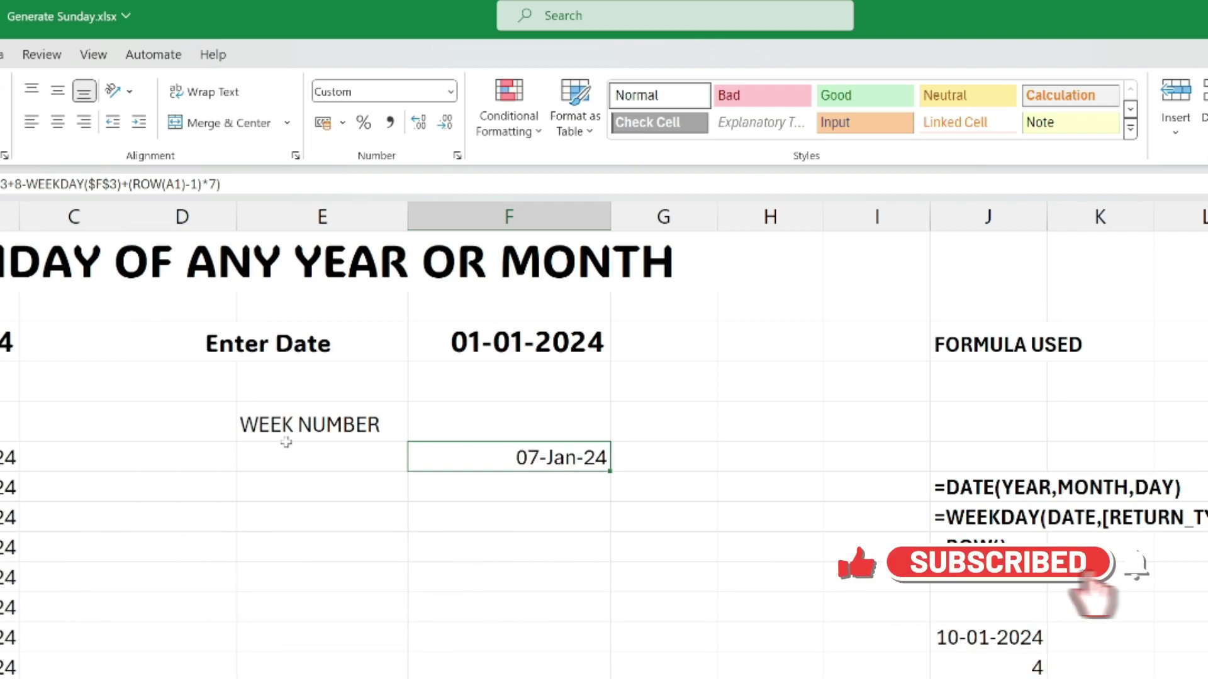
Step: Move the WEEK NUMBER heading up one row, directly under Enter Date
click(292, 463)
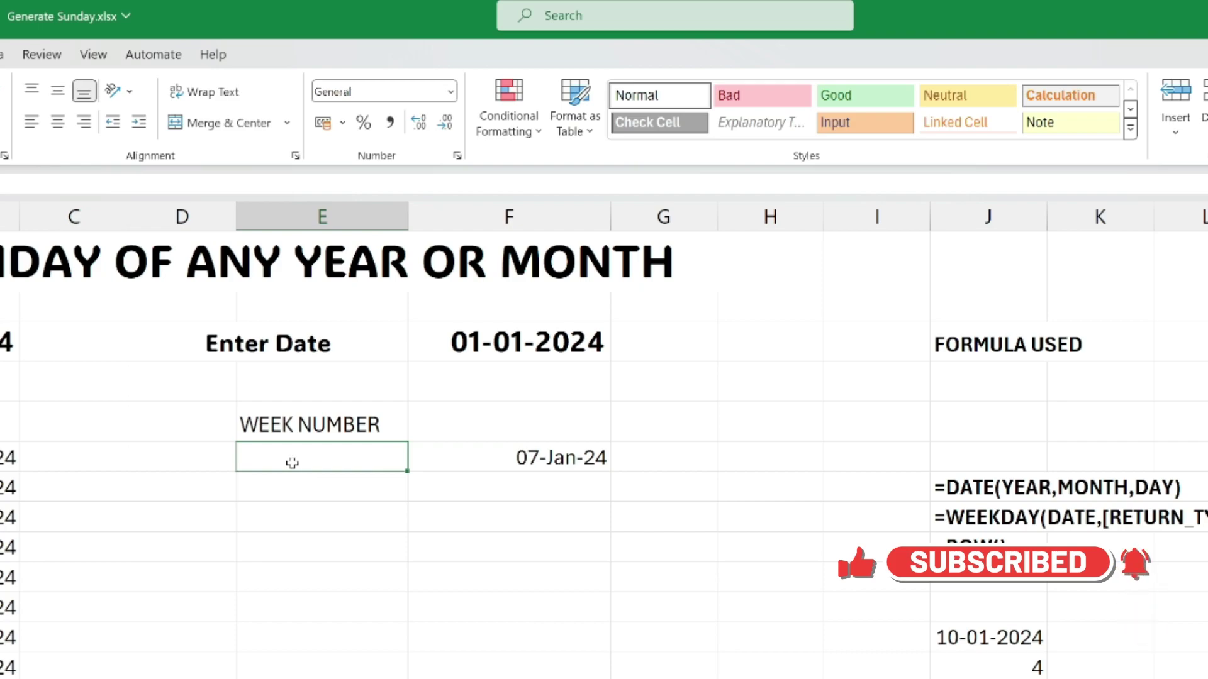
text(=)
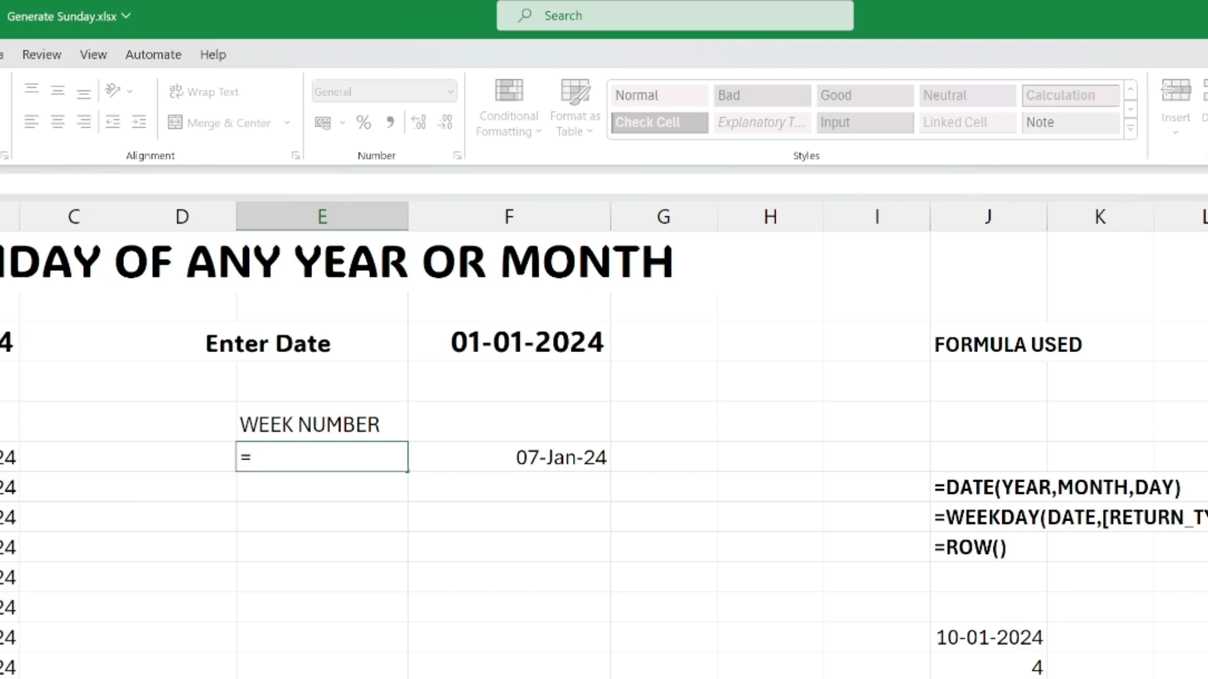
click(310, 424)
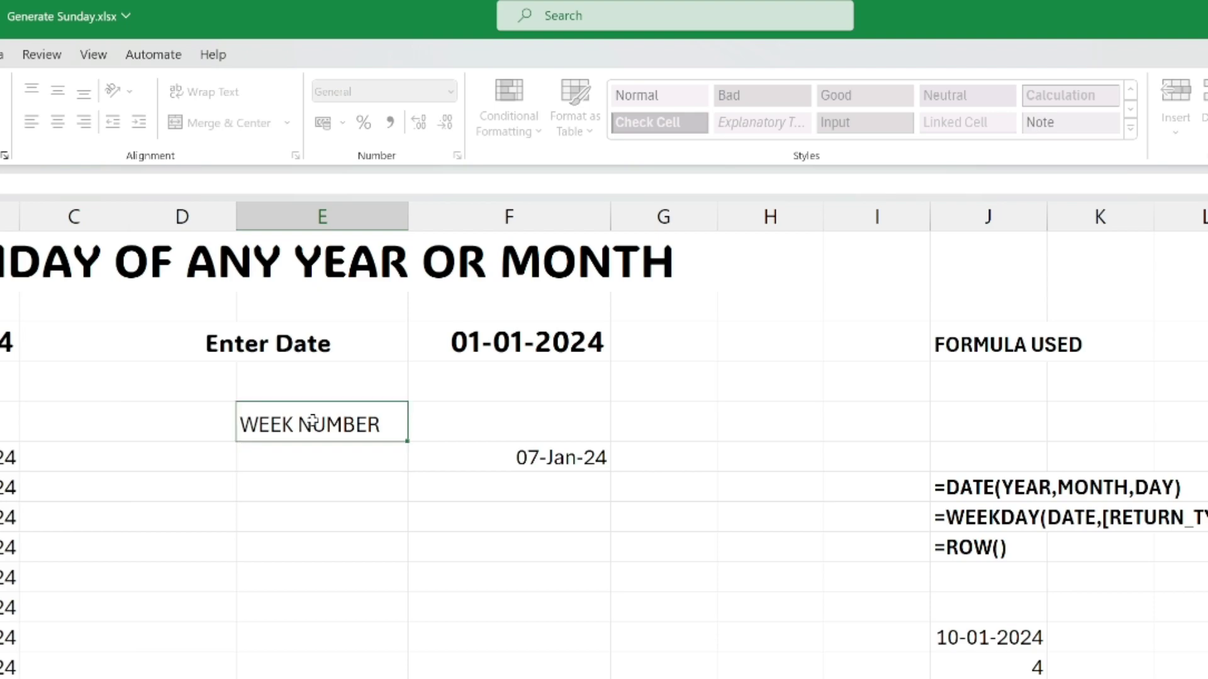
drag(313, 420, 315, 386)
Step: Enter =IF(F6="","",E5+1) in E6 so it shows week number 1 beside 07-Jan-24
click(313, 459)
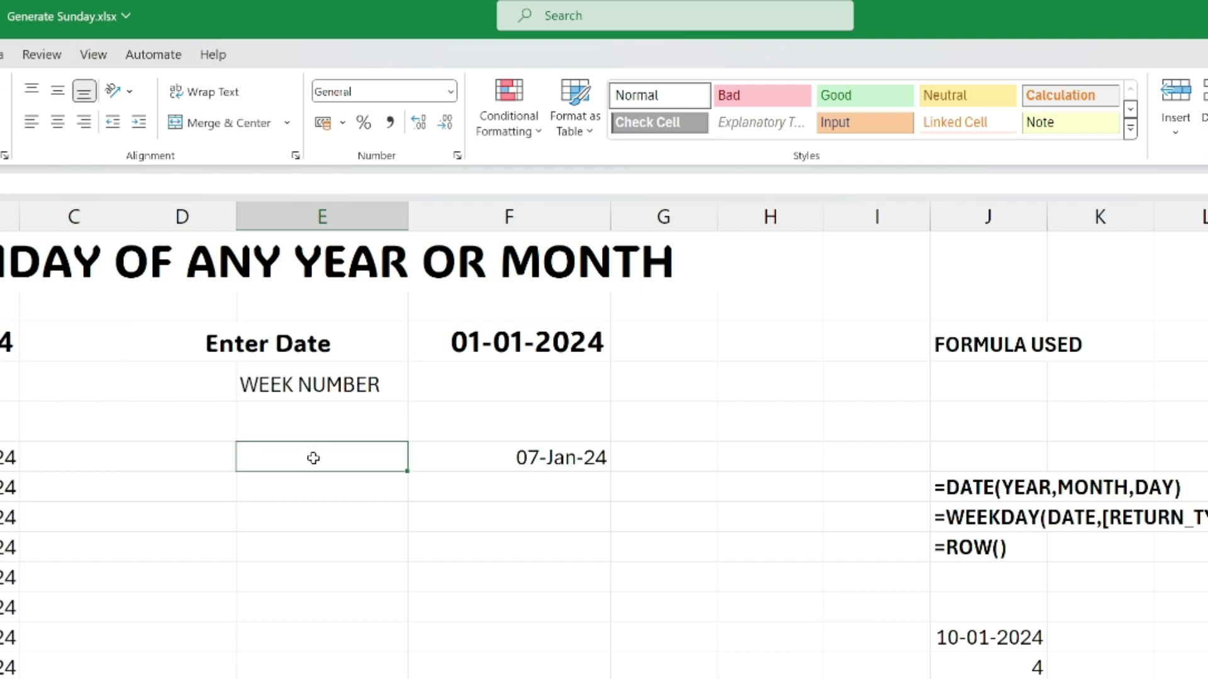
text(=I)
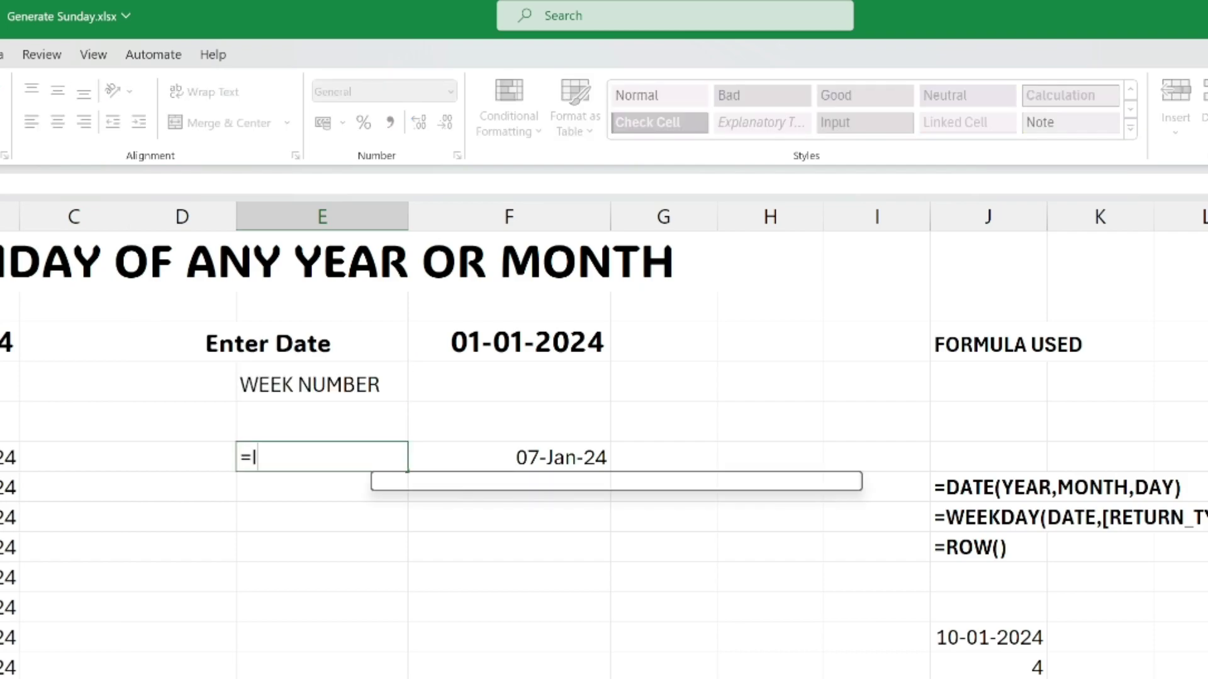
text(F()
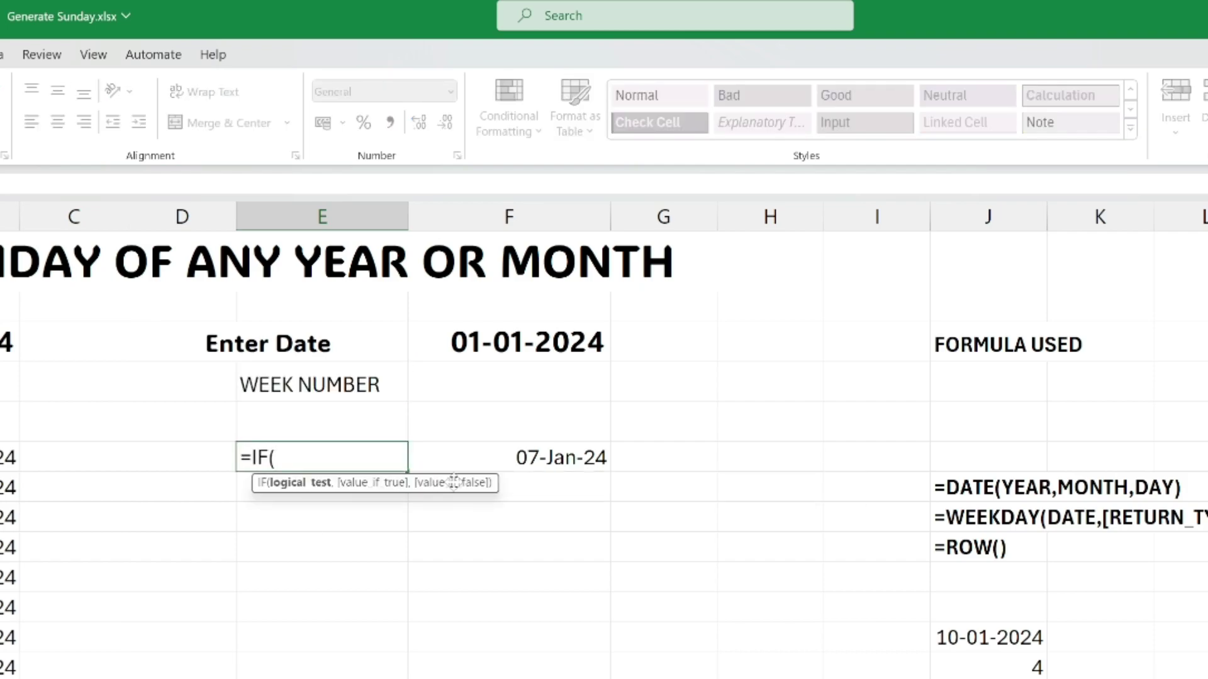
click(480, 458)
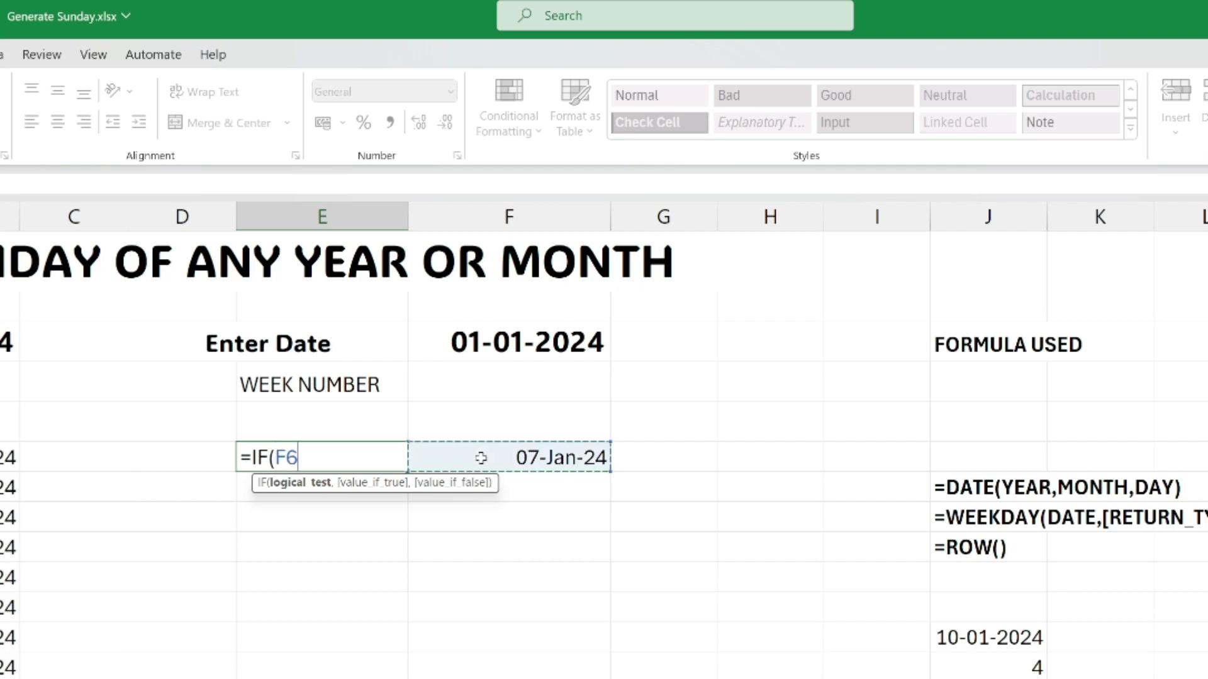
text(="","",)
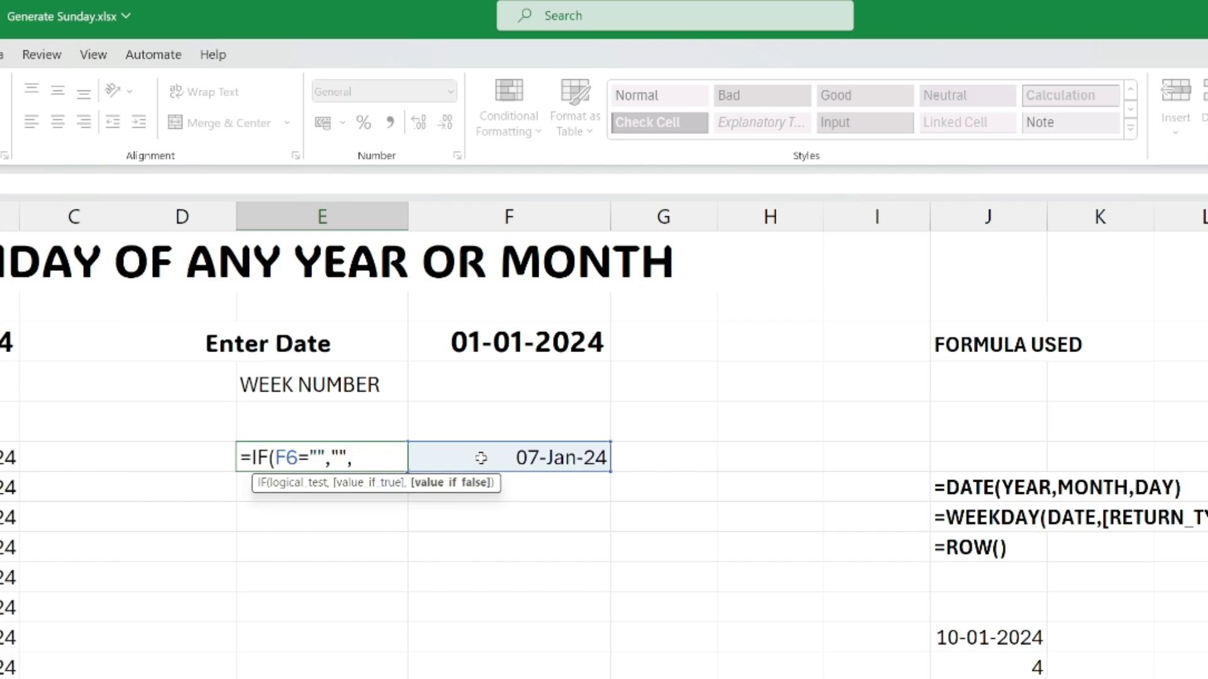
click(384, 420)
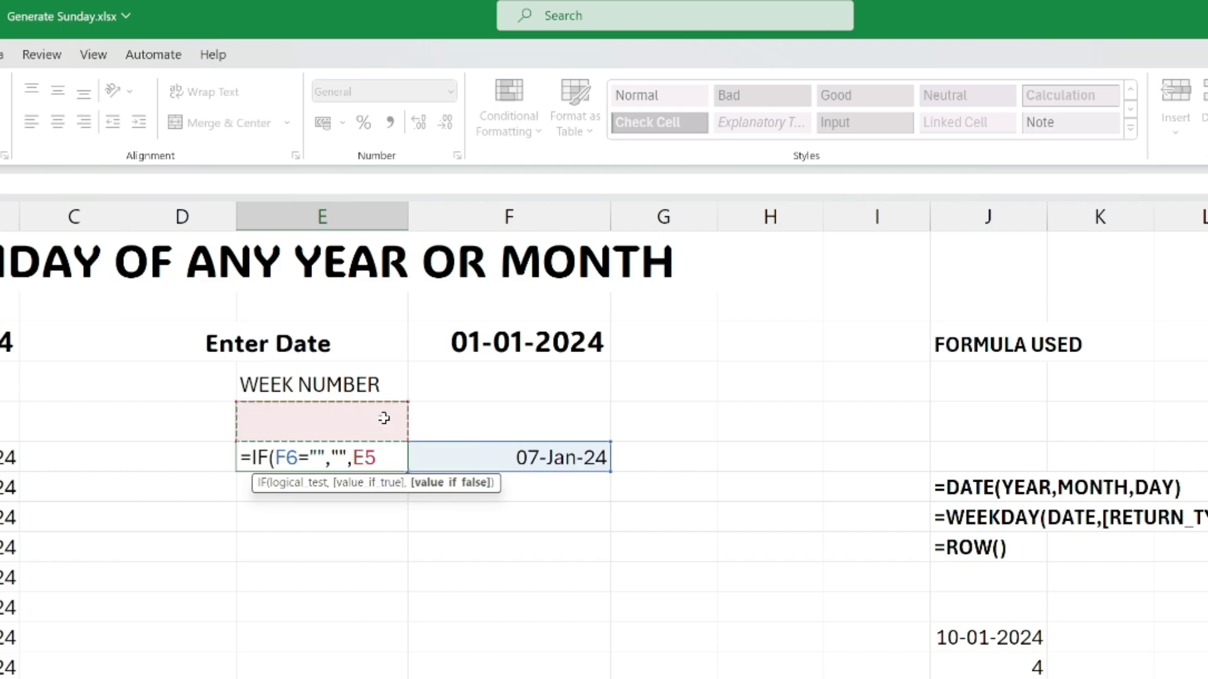
text(+1))
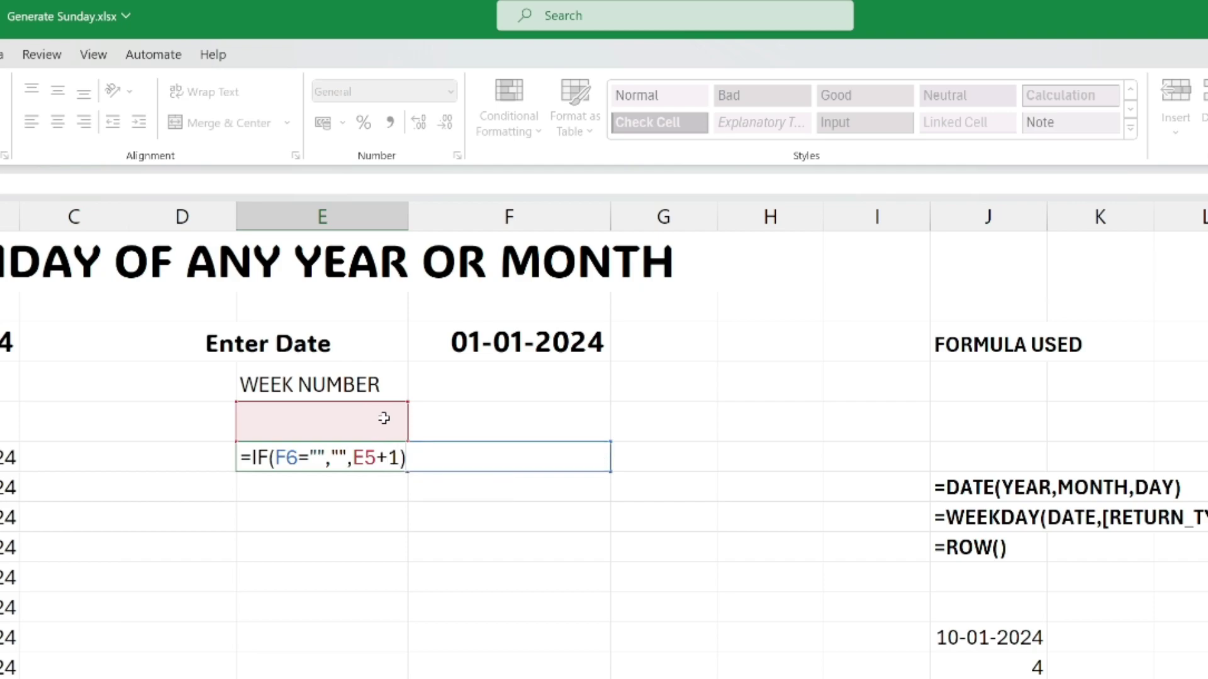
key(Return)
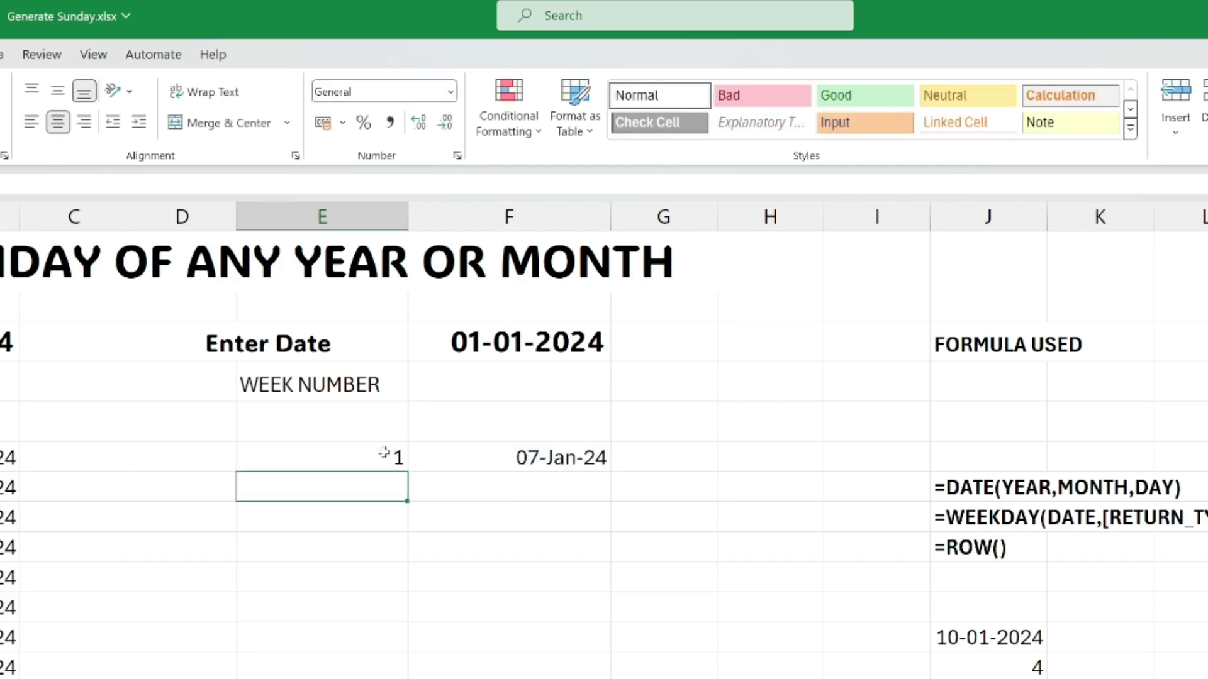
Step: Fill the Sunday formula from F6 down the column to list 2024's Sundays
click(532, 457)
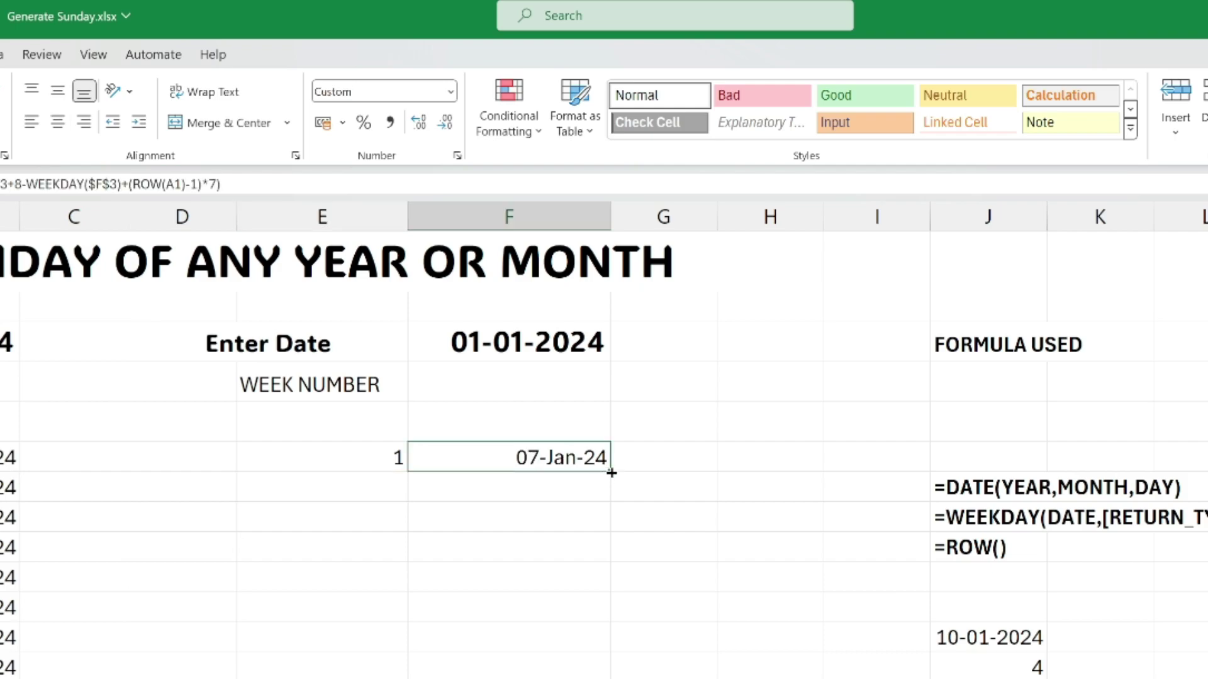
drag(611, 473, 614, 497)
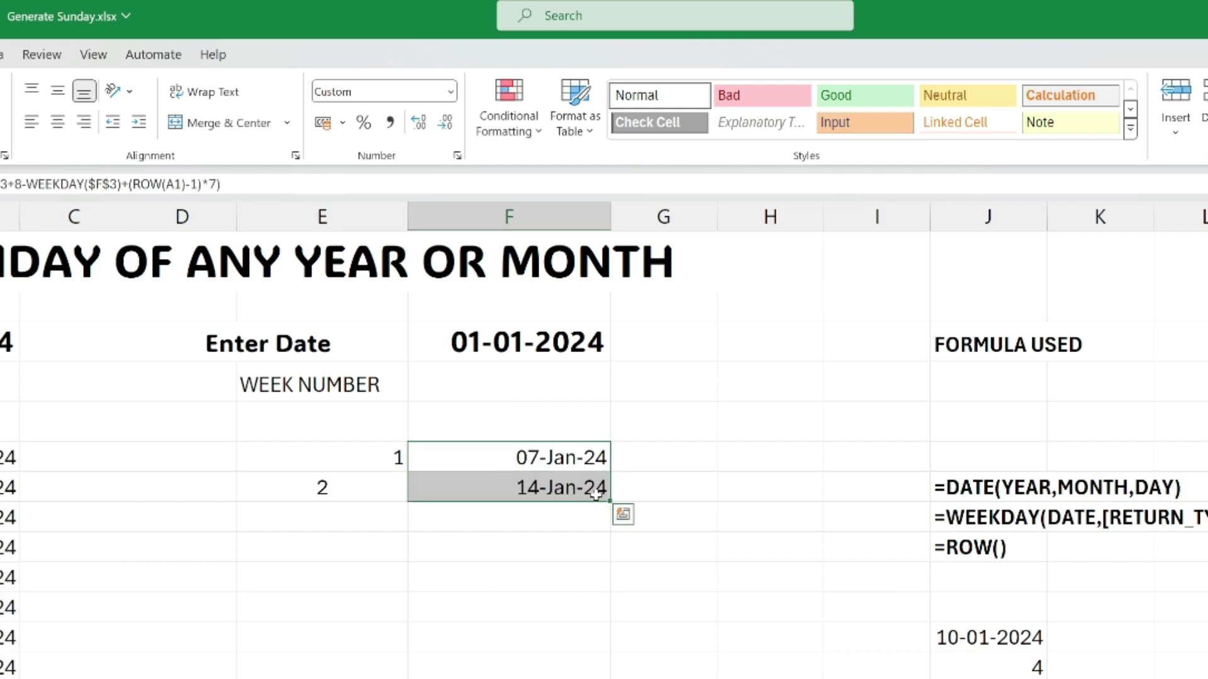
drag(610, 502, 609, 532)
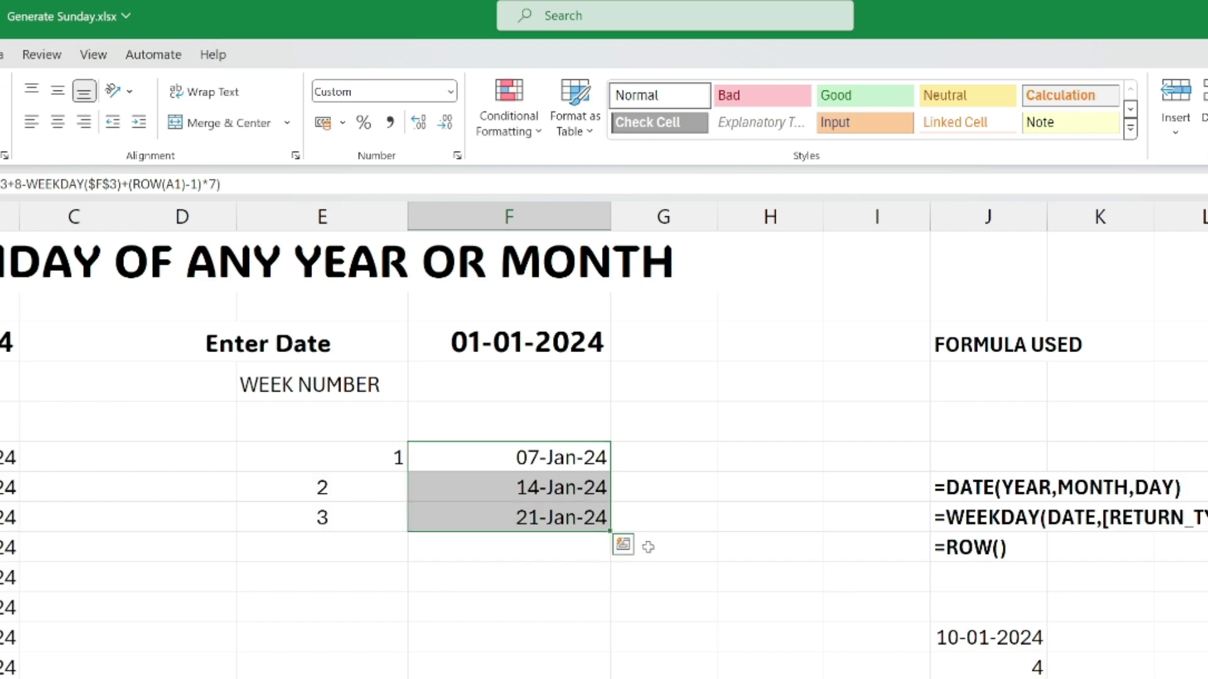
double_click(610, 531)
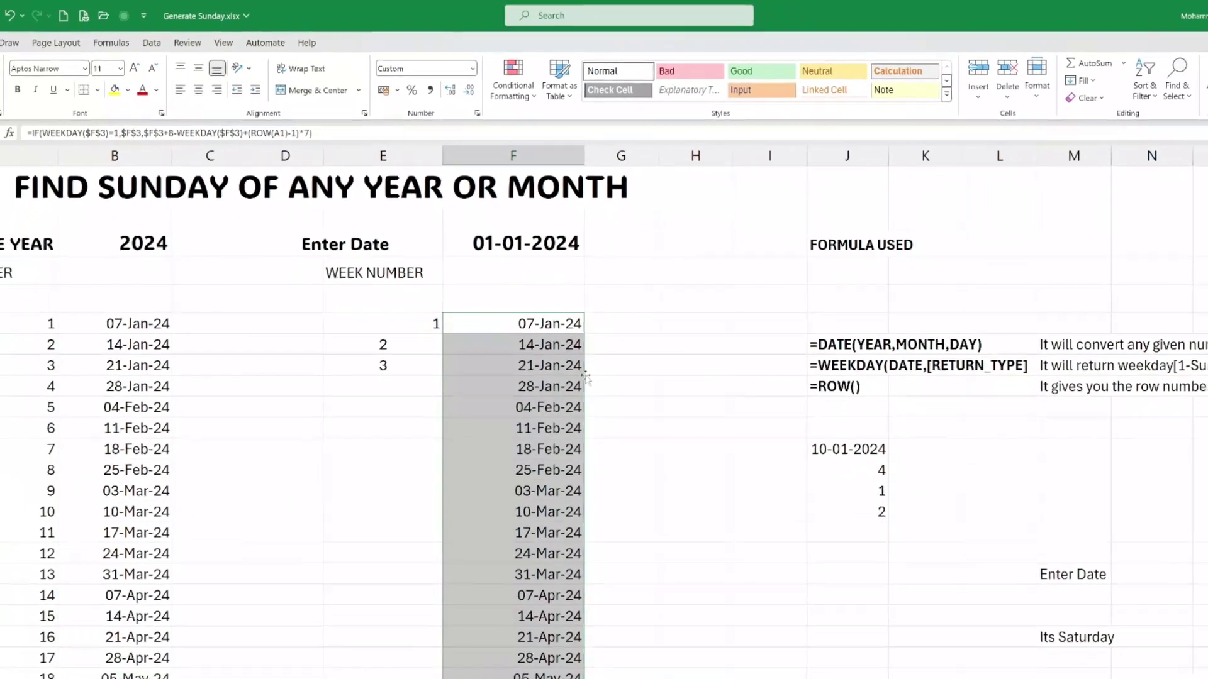
scroll(530, 488, down, 6)
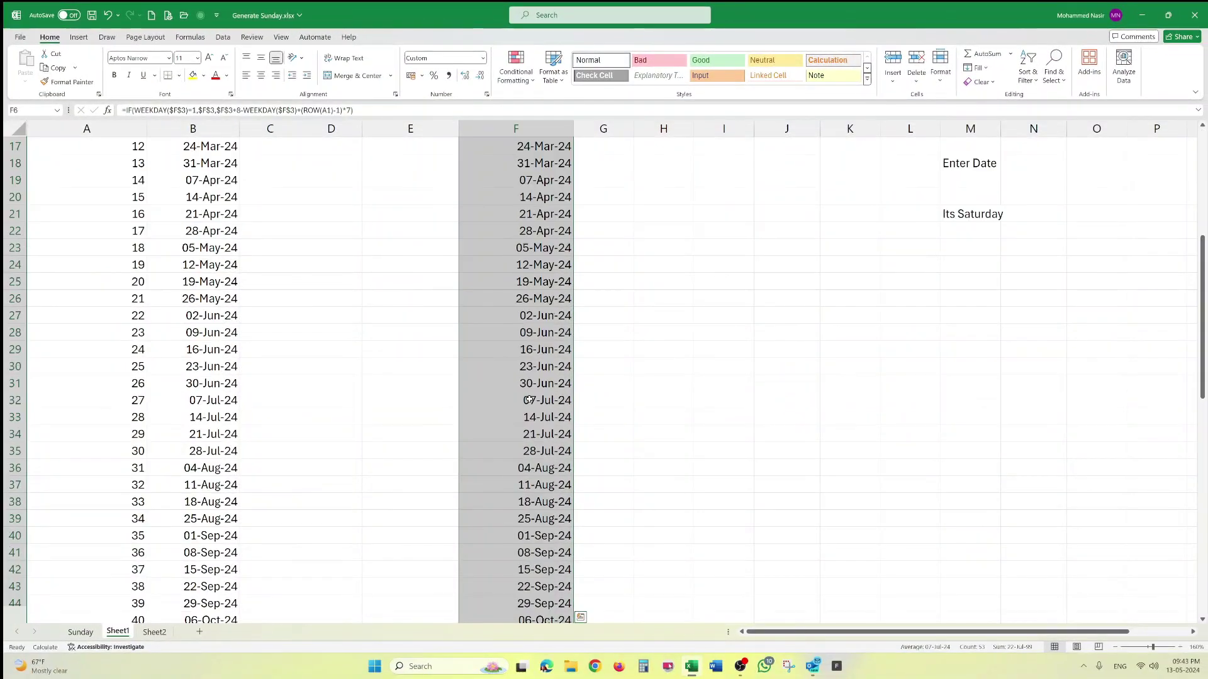
scroll(530, 488, down, 7)
scroll(529, 399, down, 2)
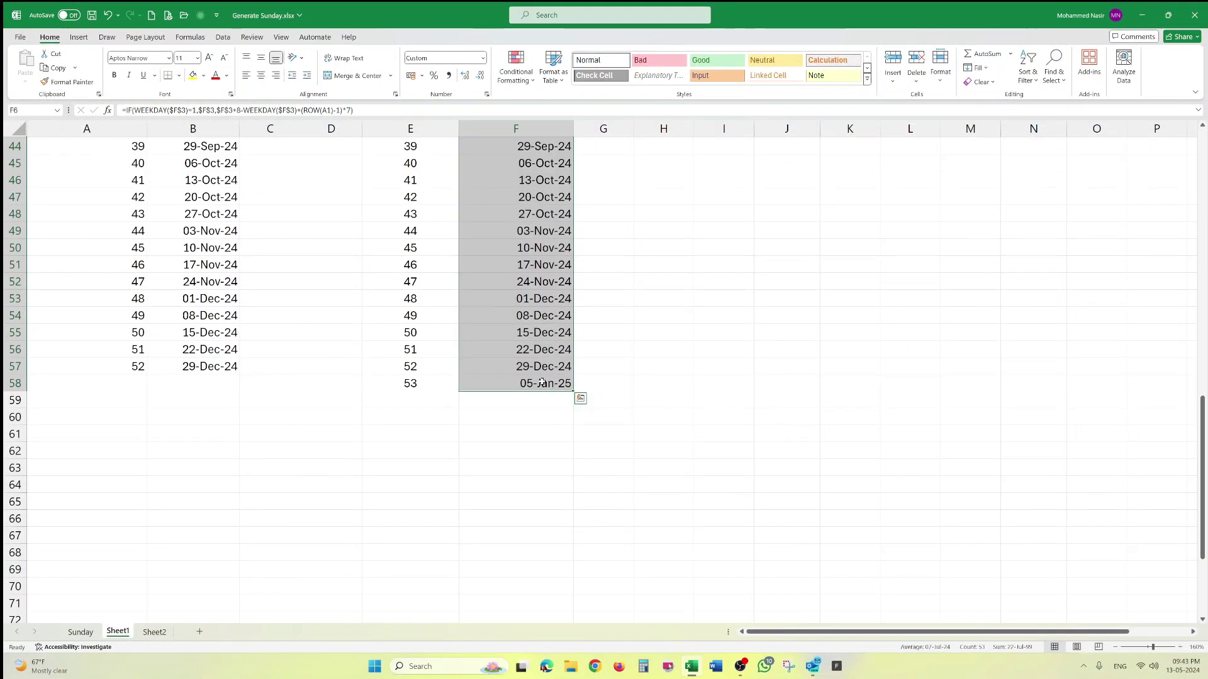
Step: Clear the extra 05-Jan-25 date in F58 and check the week-number formula
click(542, 383)
key(Delete)
scroll(530, 366, up, 14)
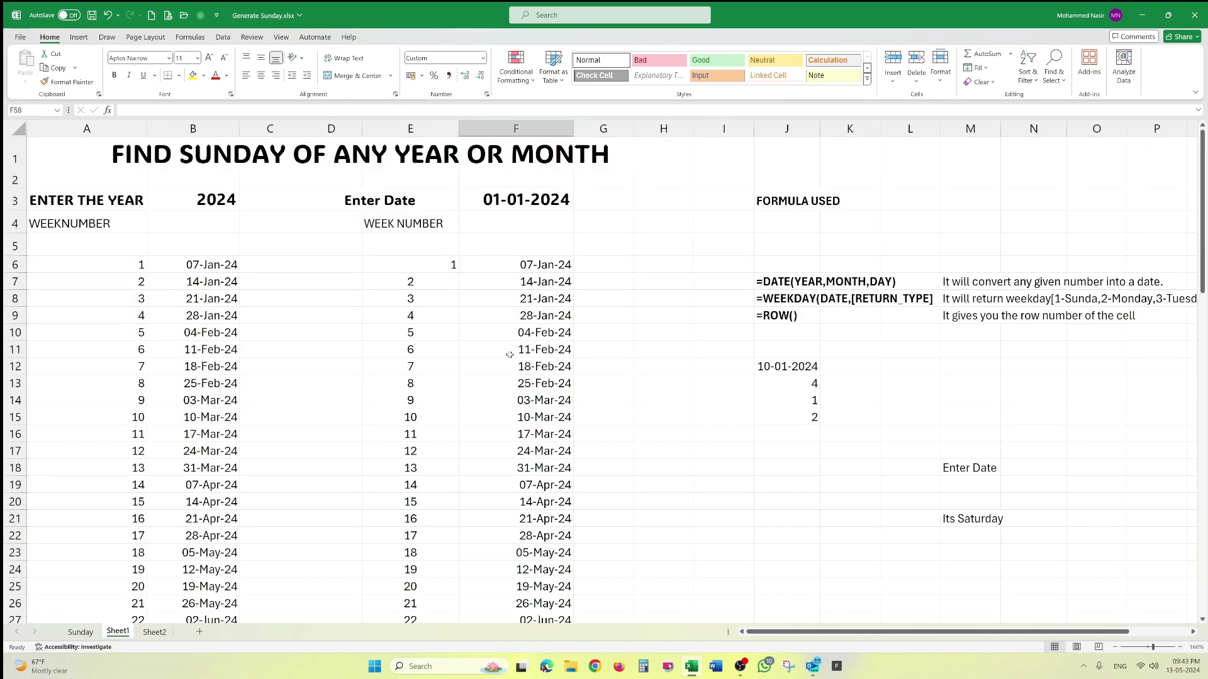
click(446, 265)
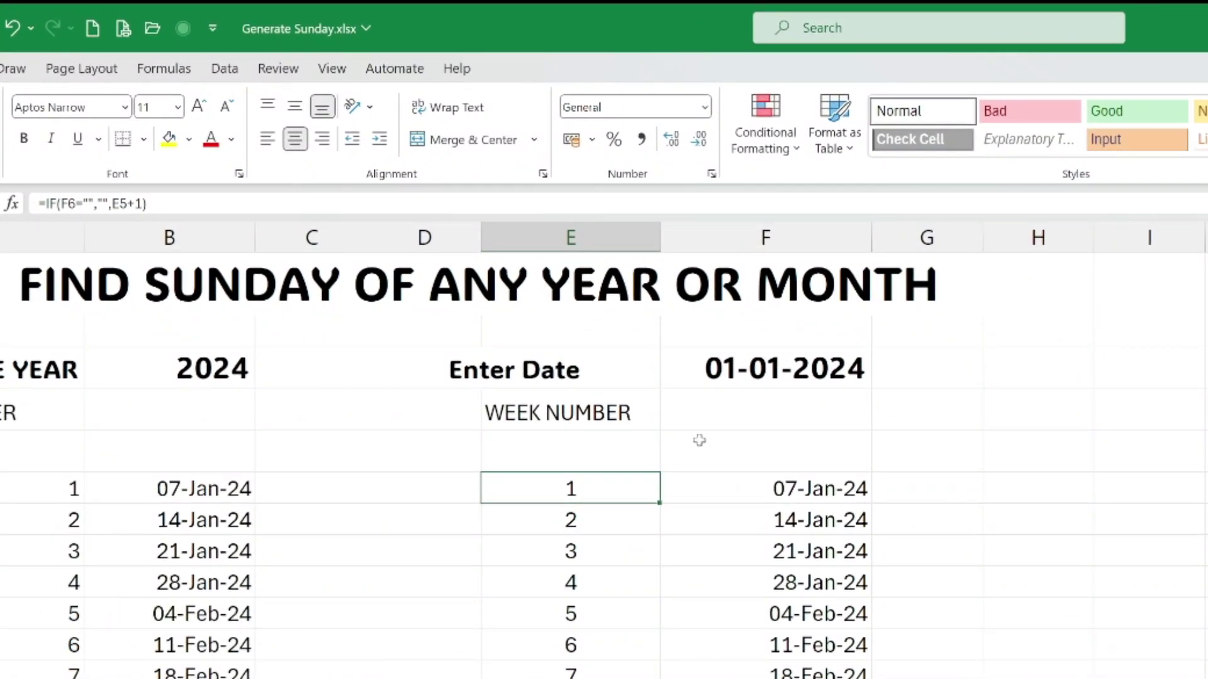
Step: Change the Enter Date in F3 from 01-01-2024 to 01-05-2024
click(797, 367)
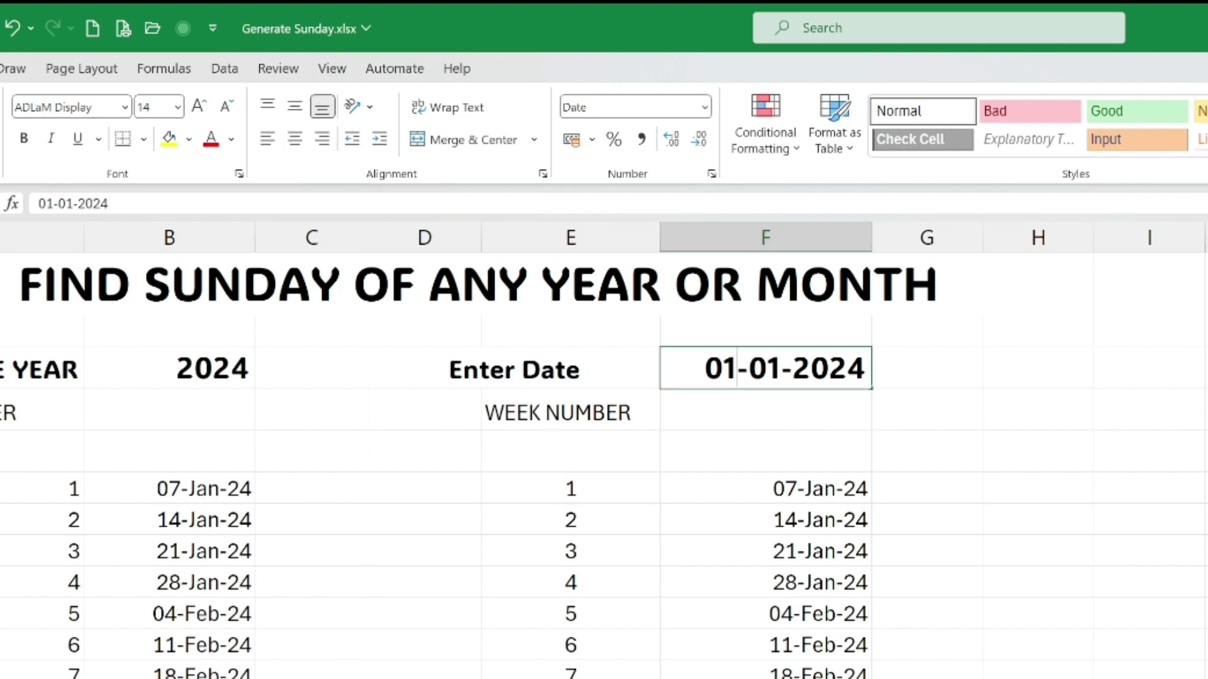
drag(762, 397, 763, 398)
key(BackSpace)
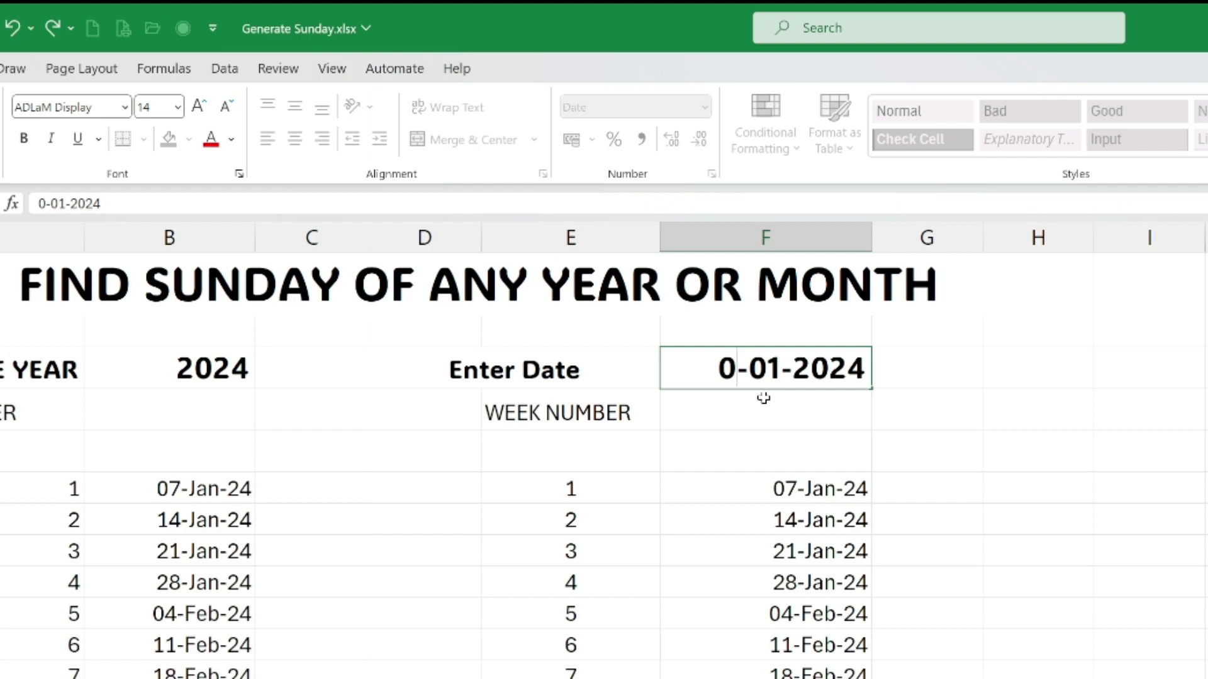
text(1)
key(Delete)
text(5)
key(Return)
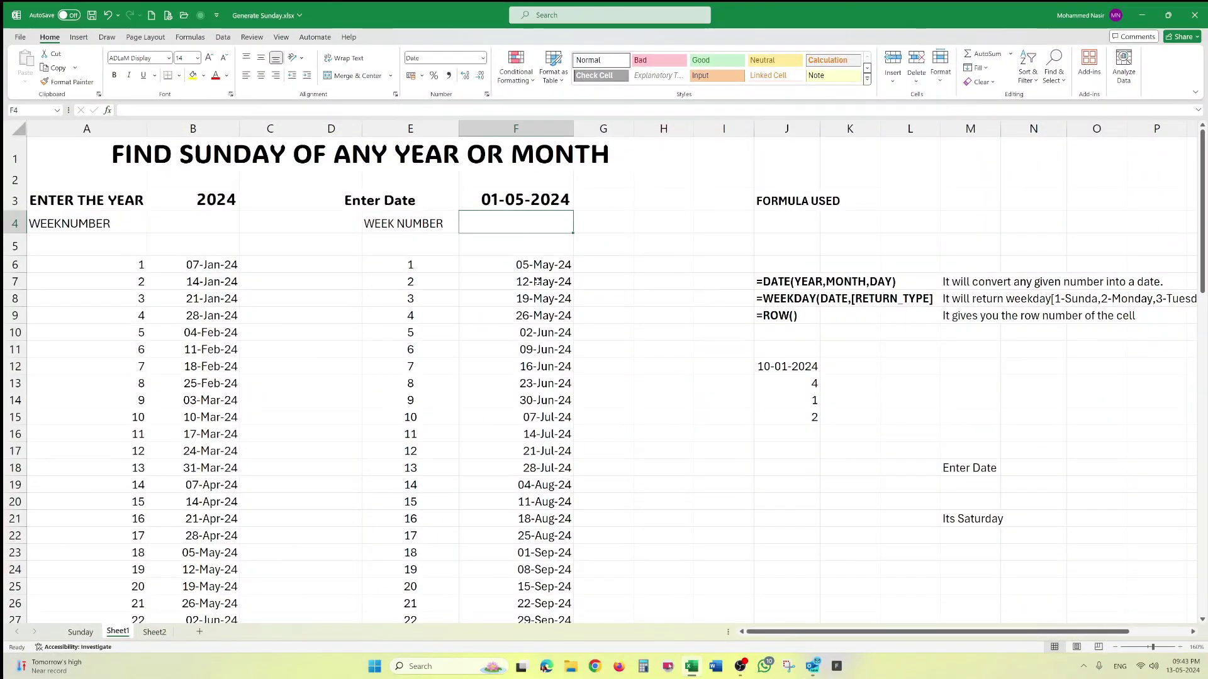
Step: Glance at May 2024 in the Windows calendar flyout and return to the sheet
click(1186, 667)
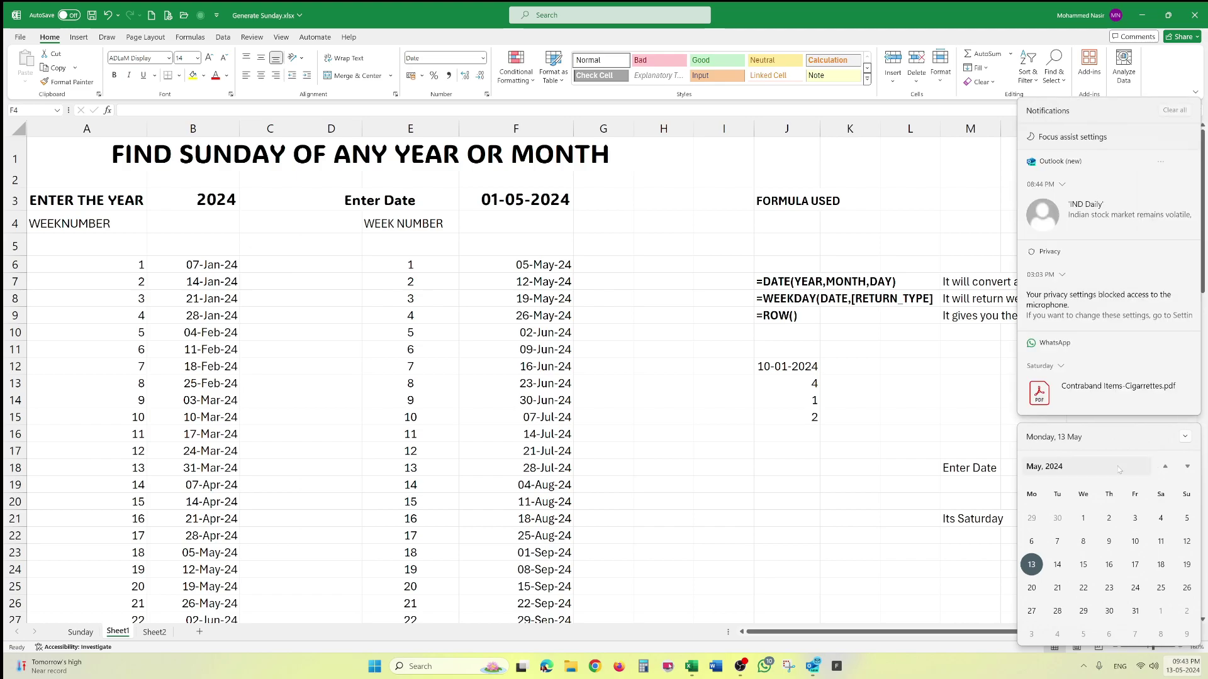
click(292, 263)
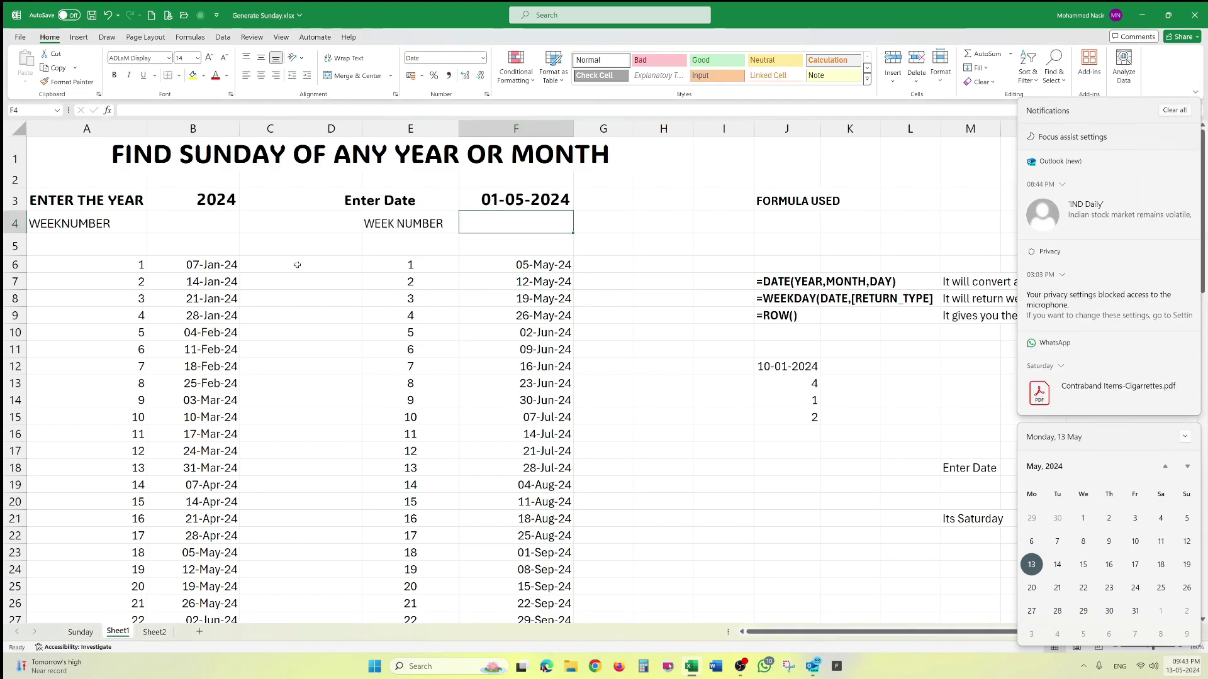
click(291, 263)
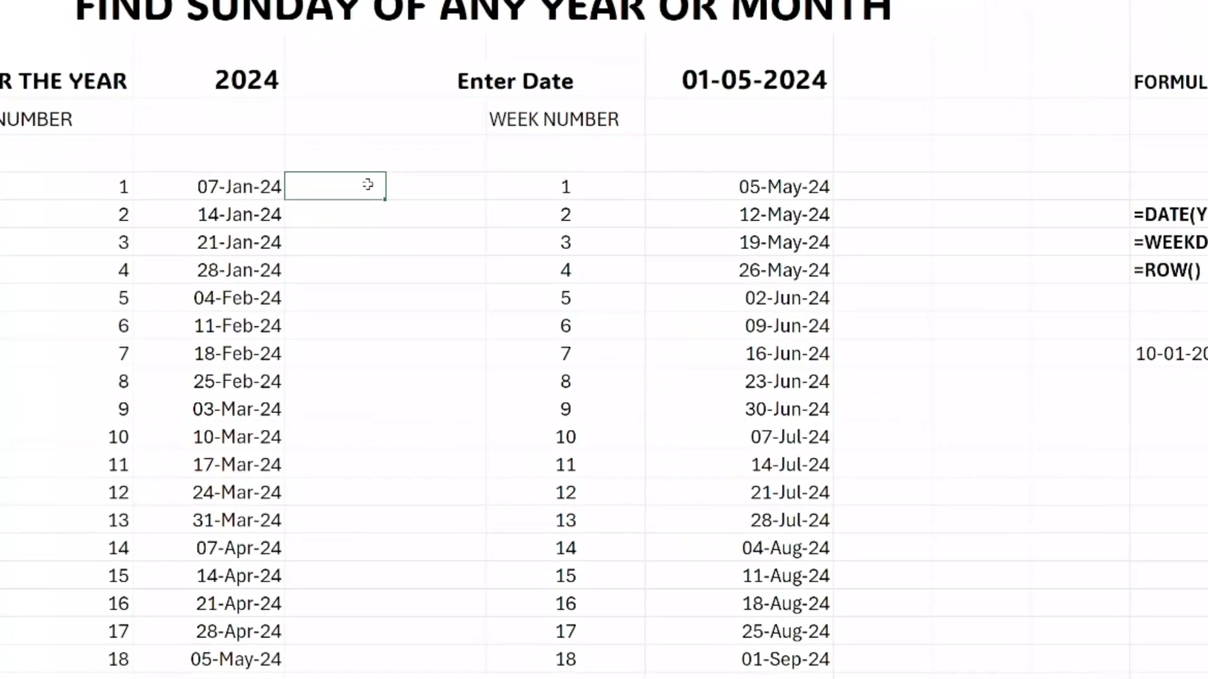
Step: Enter =IF(WEEKDAY(B6)=1,"Sunday","Wrong") in C6
text(=IF()
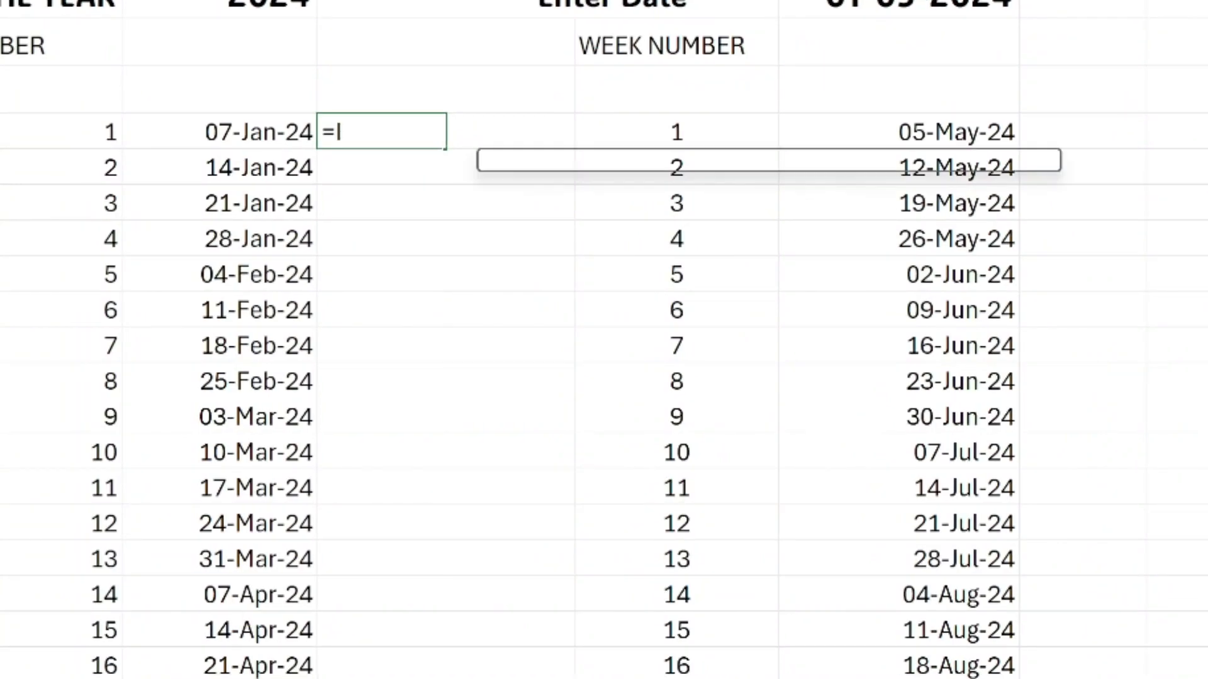
click(291, 132)
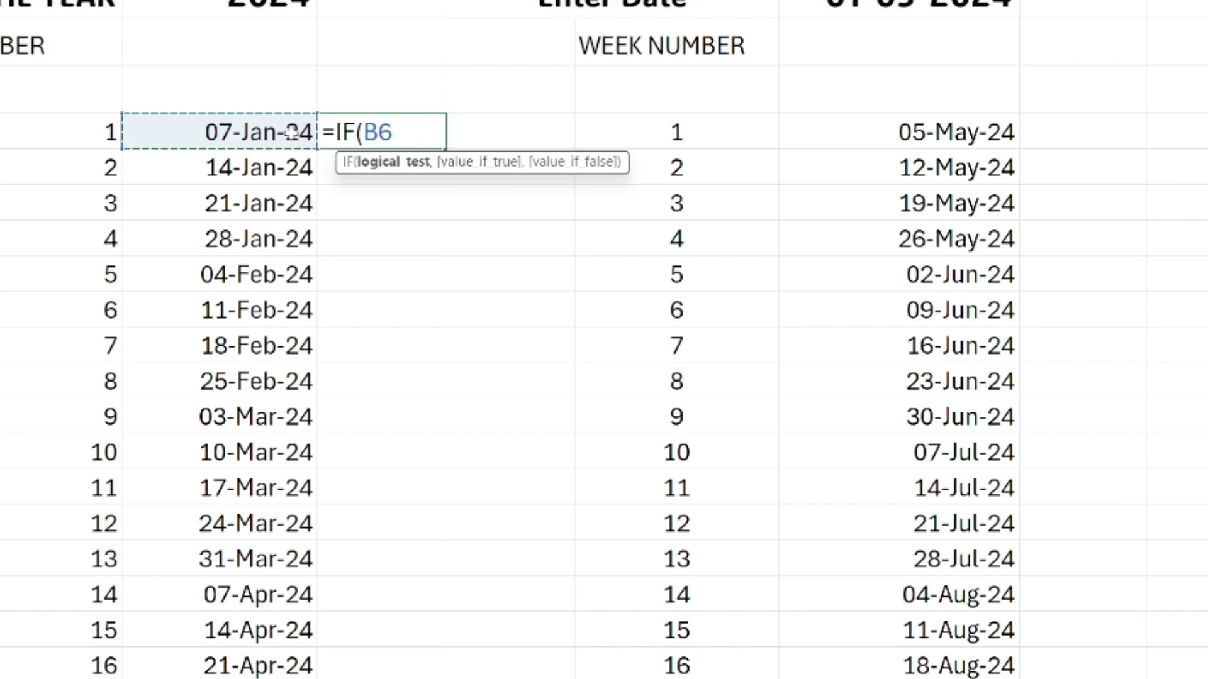
key(BackSpace)
key(BackSpace)
text(WEEK)
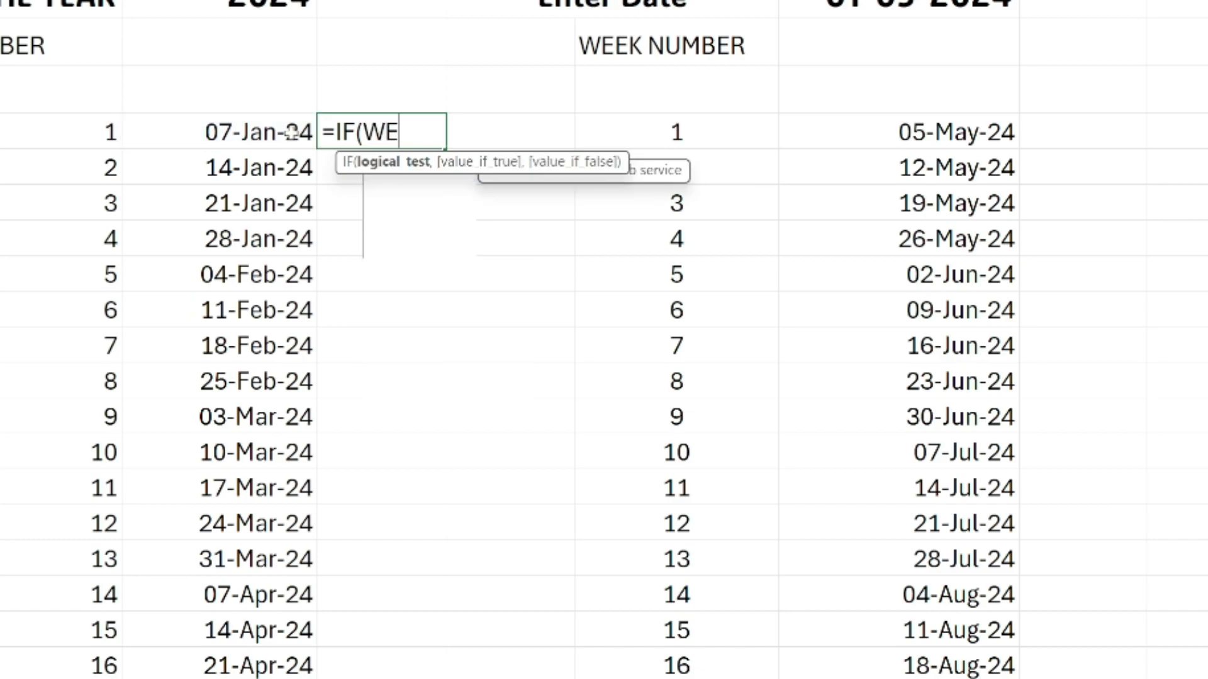
key(Tab)
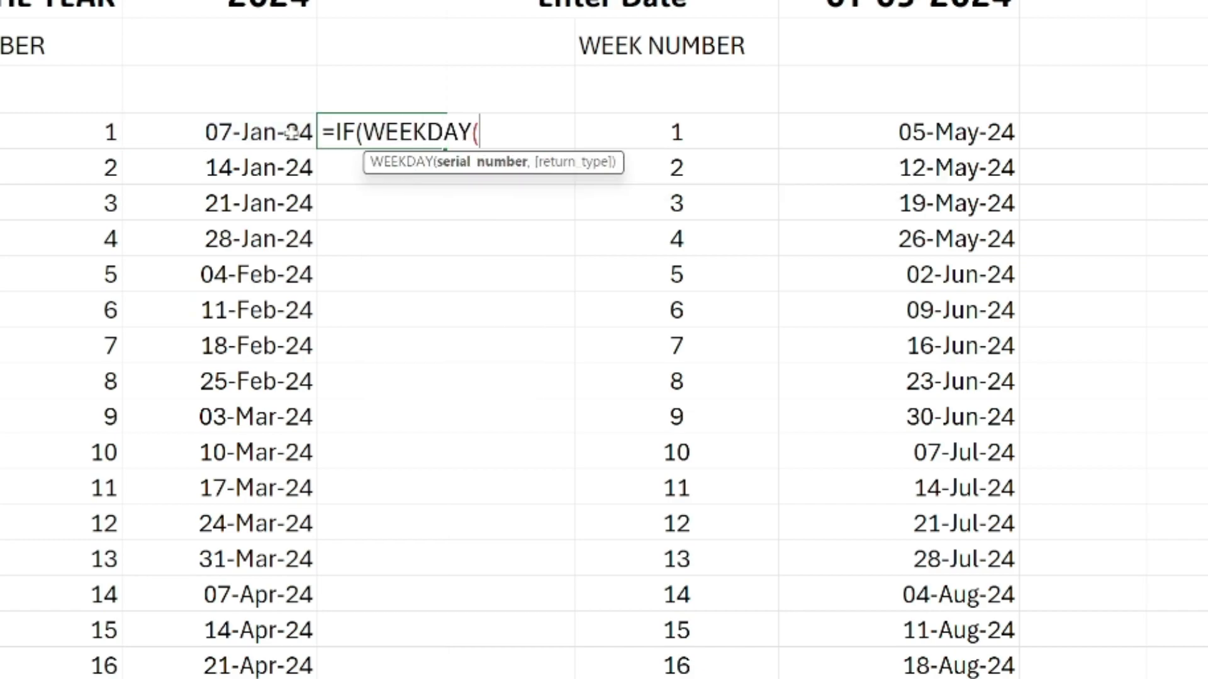
click(292, 132)
text())
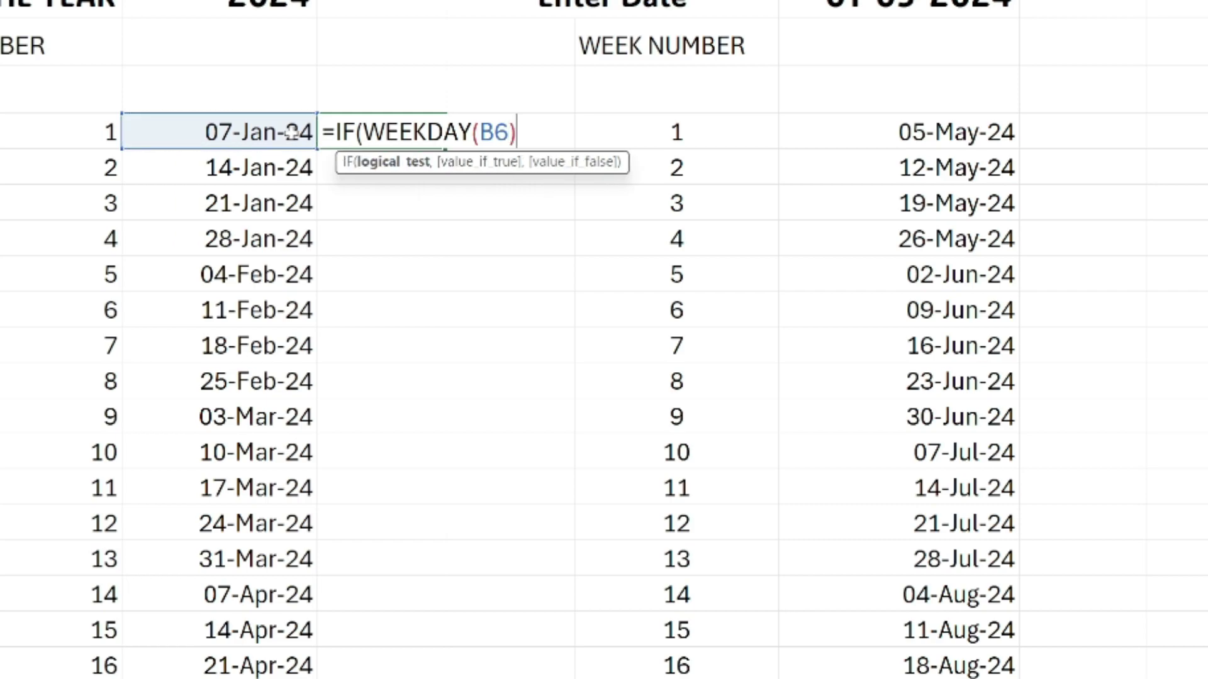
text(=1,)
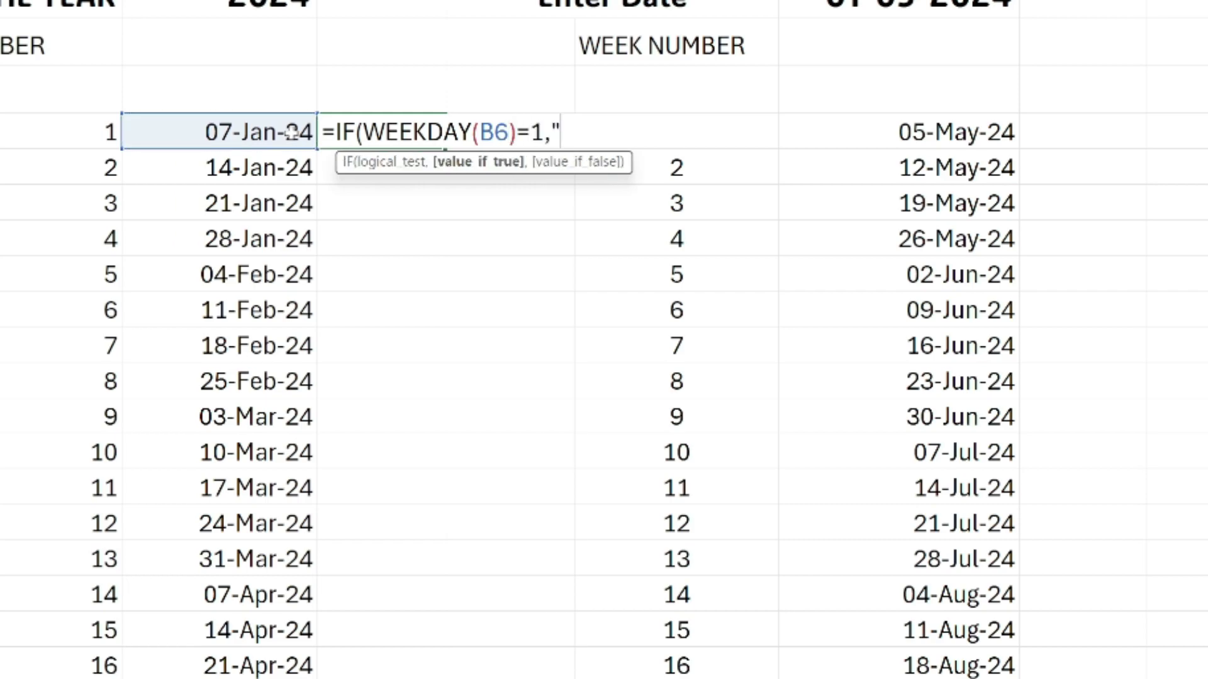
text("sUN)
key(BackSpace)
key(BackSpace)
key(BackSpace)
text(Sund)
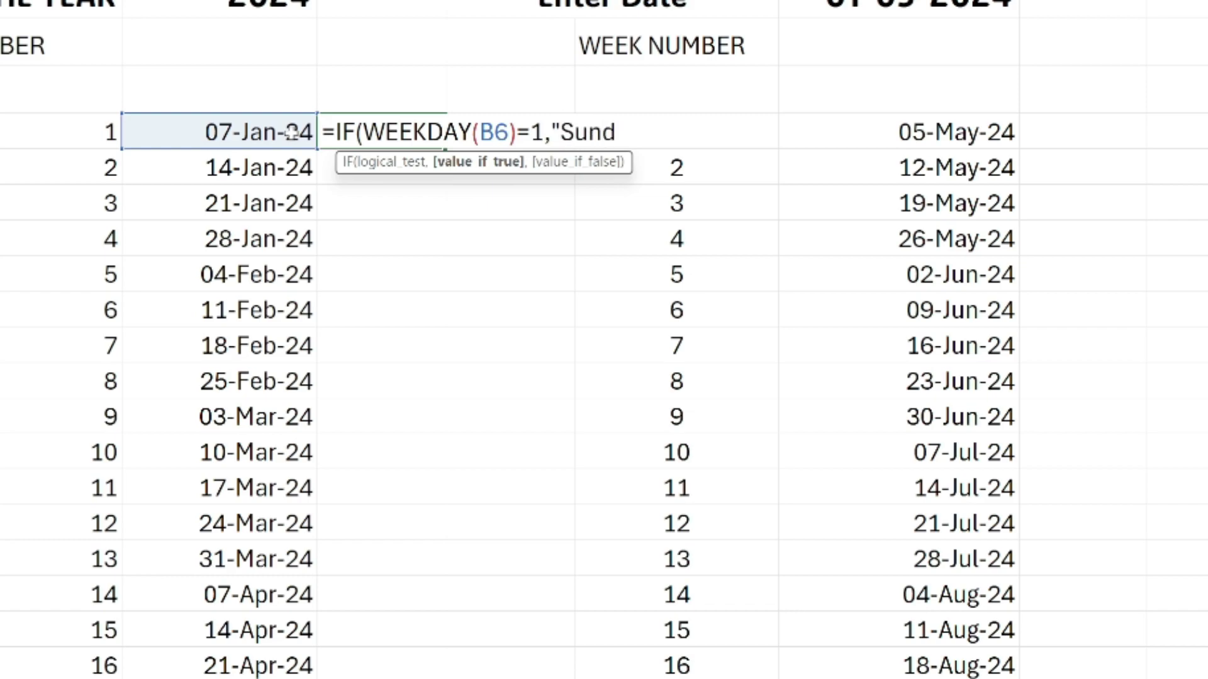
text(ay"))
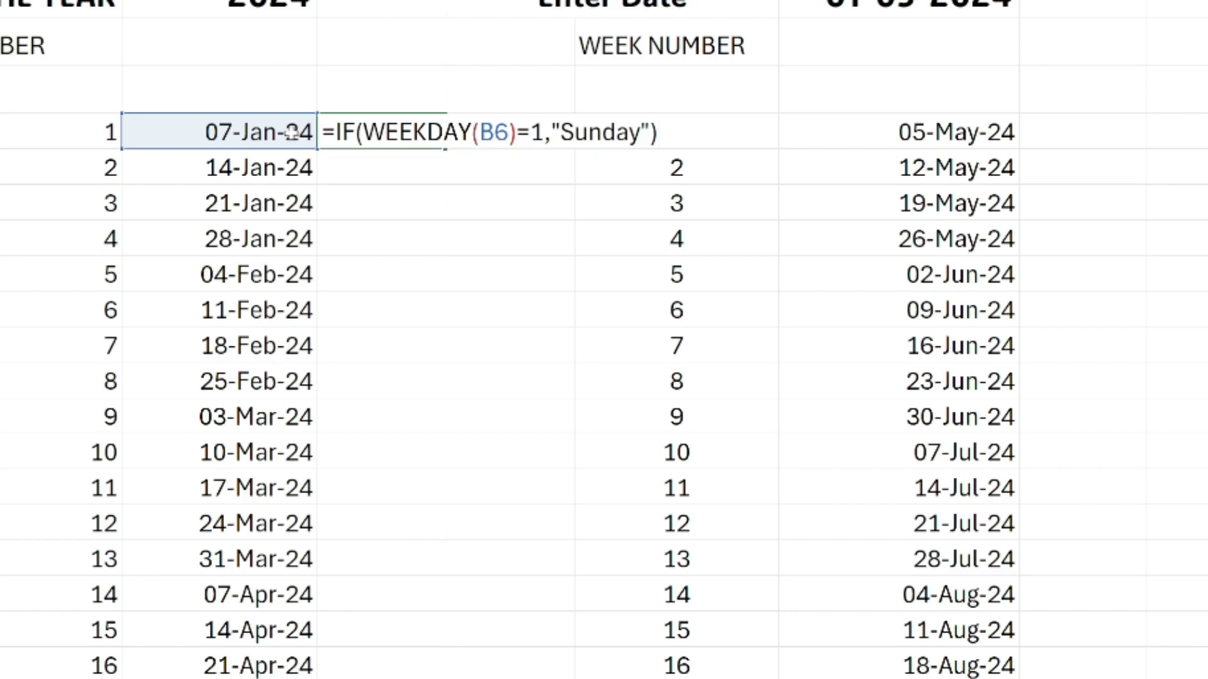
key(BackSpace)
text(,)
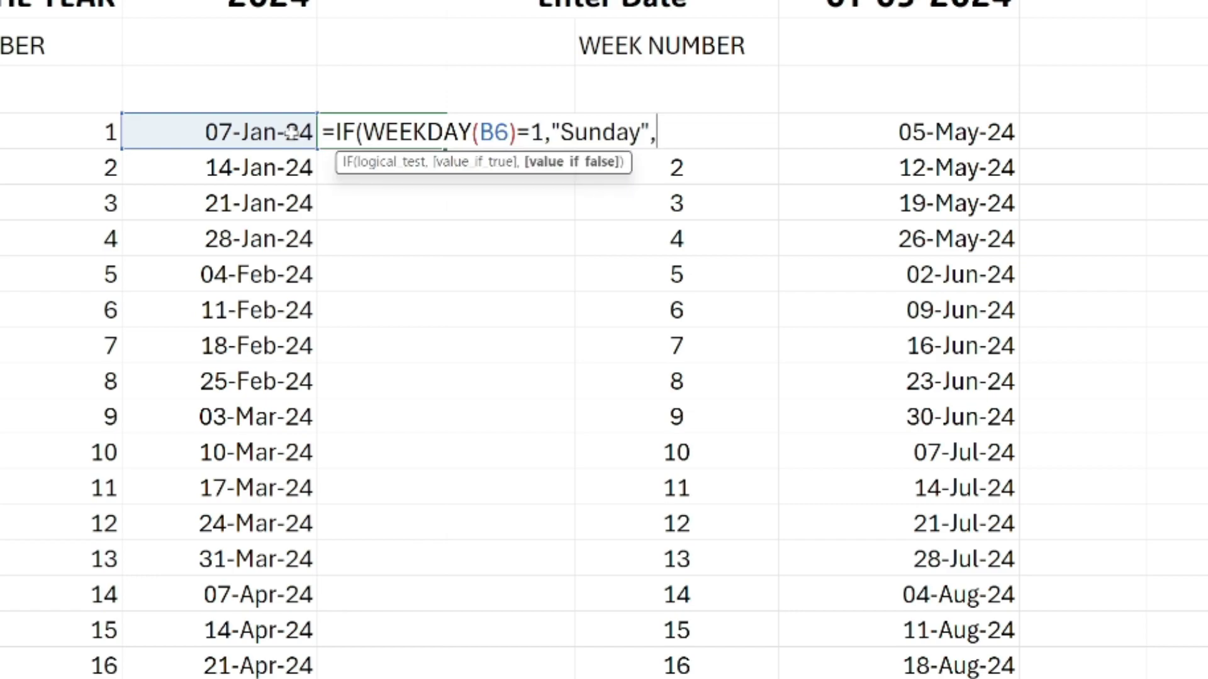
text(W)
key(BackSpace)
text("Wrong"))
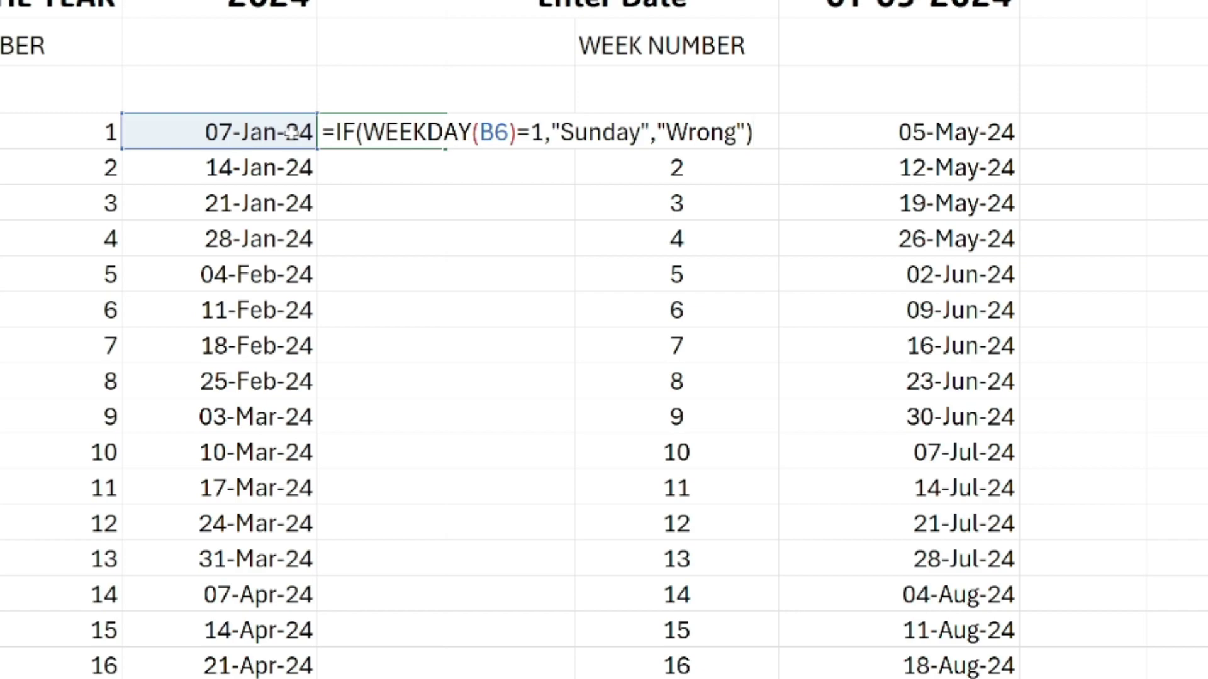
key(Return)
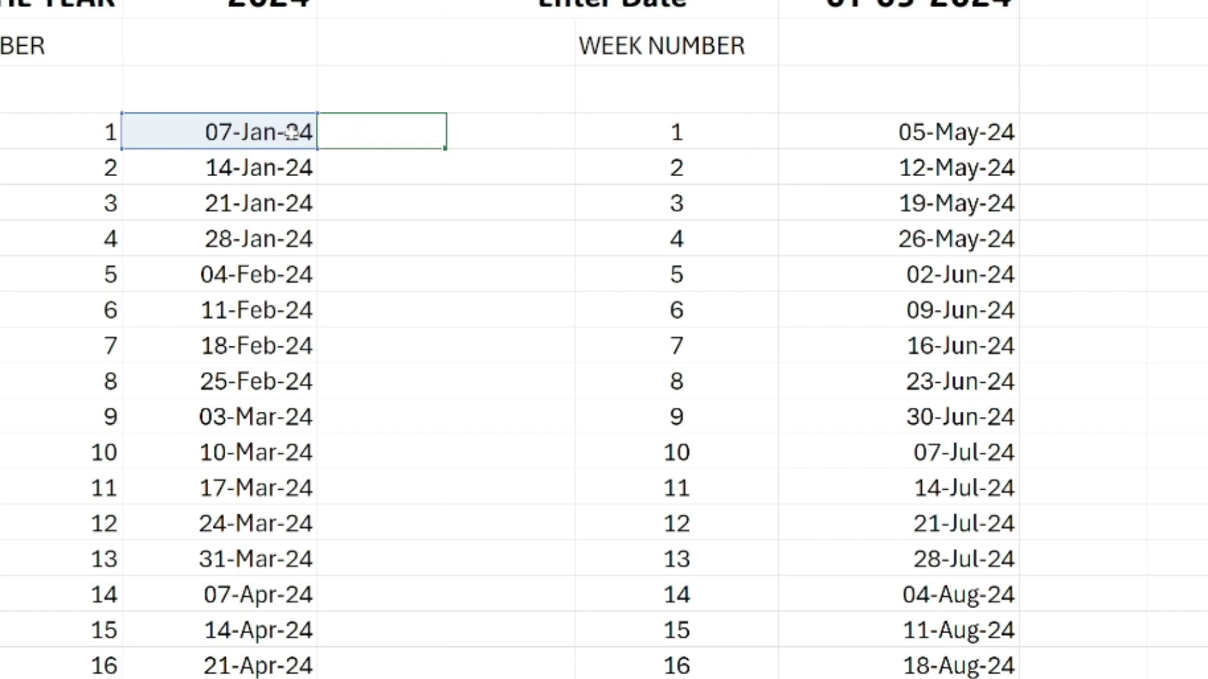
Step: Fill the Sunday check down column C and clear the extra Wrong cell below
click(378, 132)
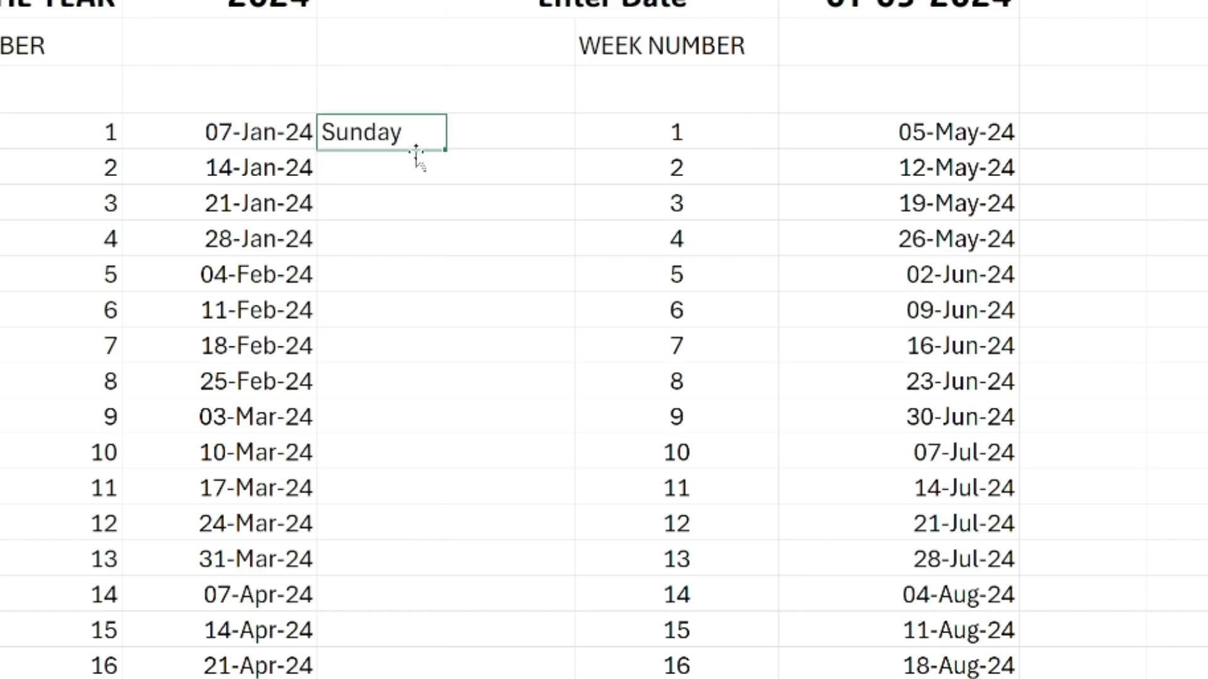
double_click(448, 149)
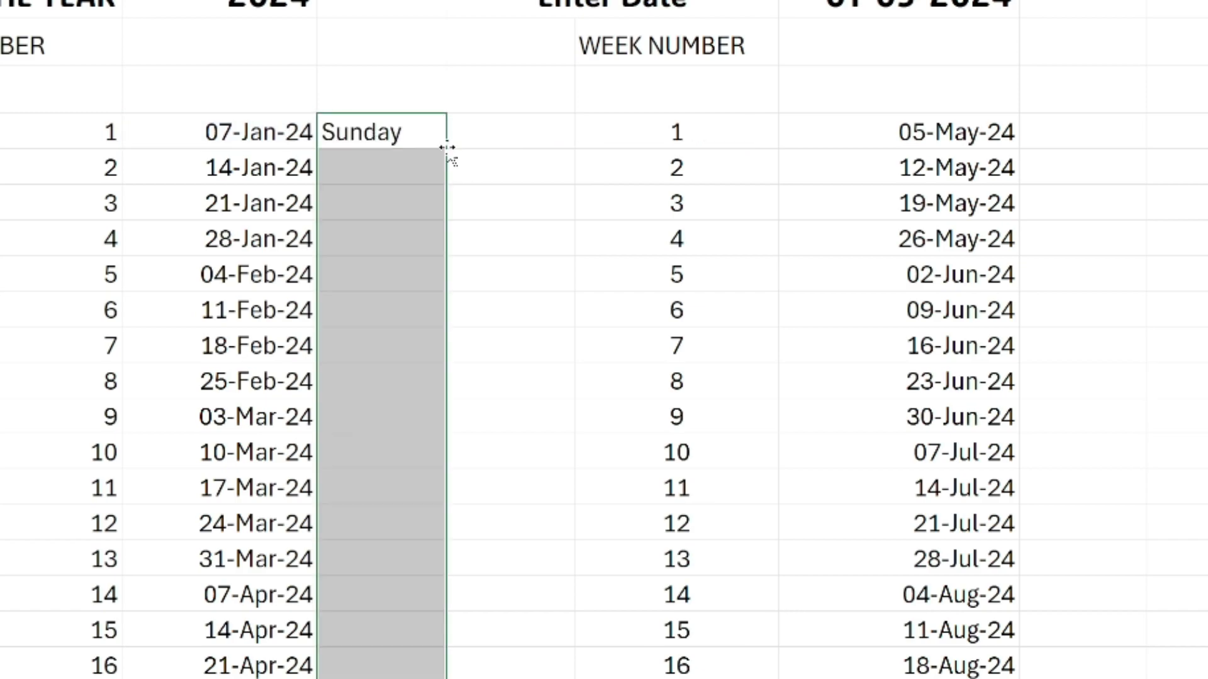
scroll(419, 297, down, 4)
scroll(418, 296, down, 13)
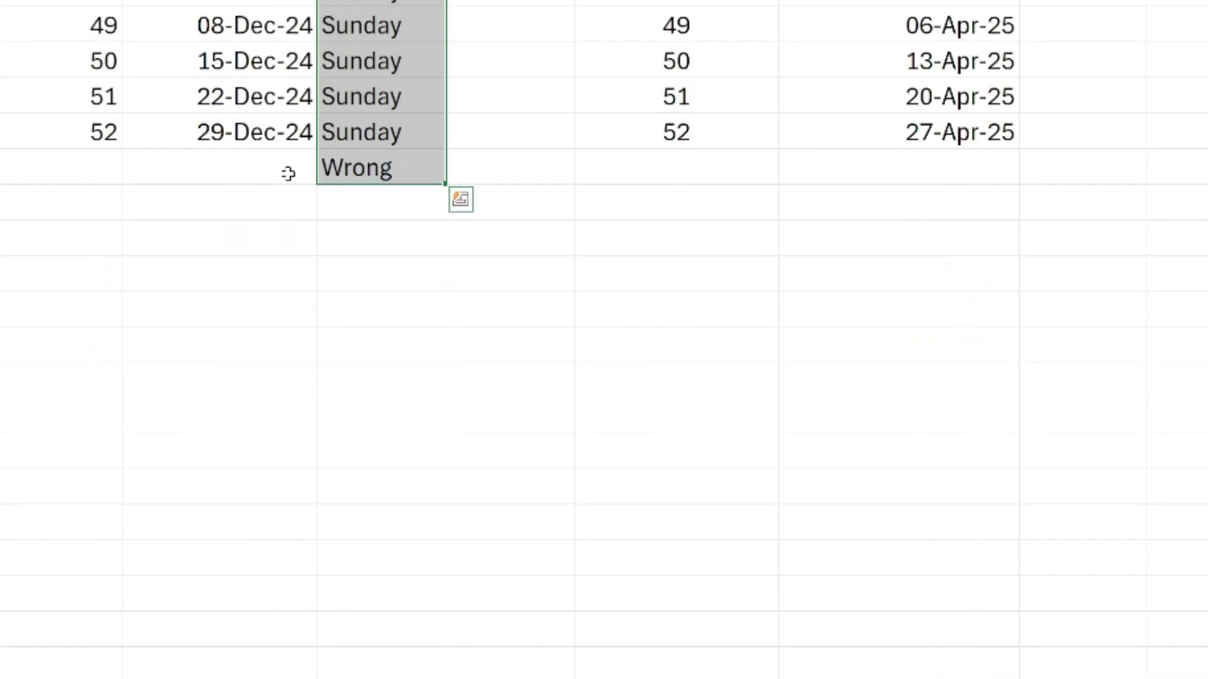
click(295, 178)
click(343, 162)
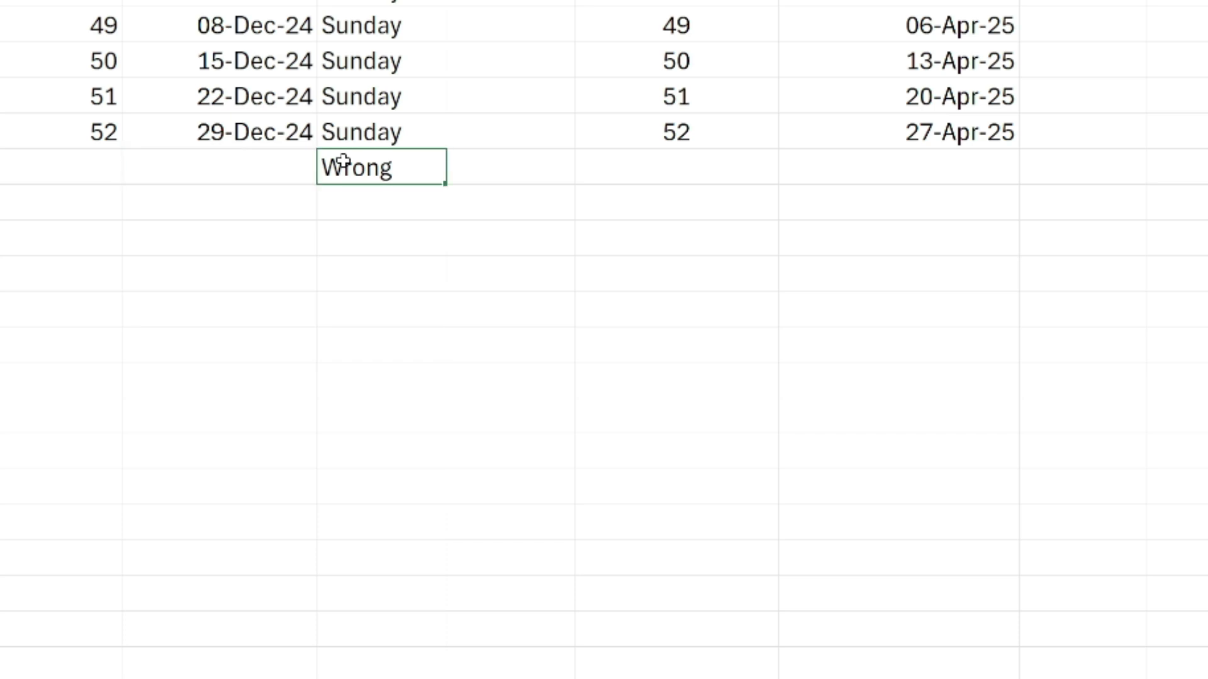
key(Delete)
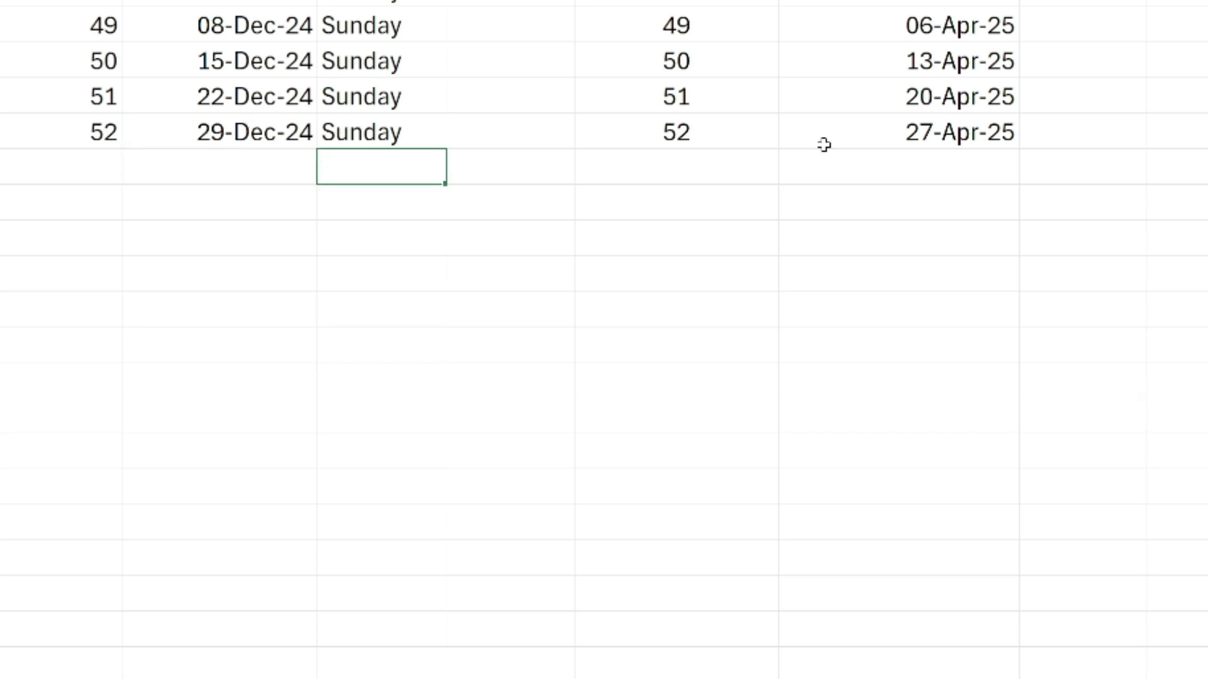
scroll(885, 168, up, 16)
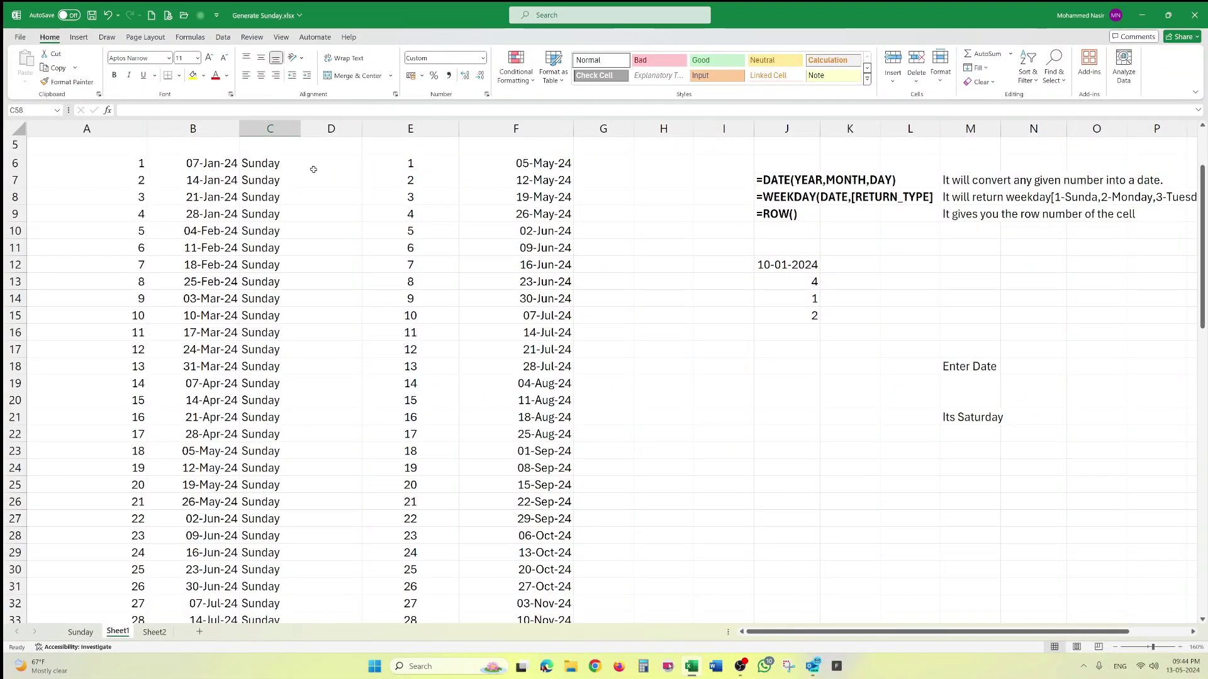
Step: Copy the Sunday-check formula from C6 into G6 and fill it down column G
click(283, 165)
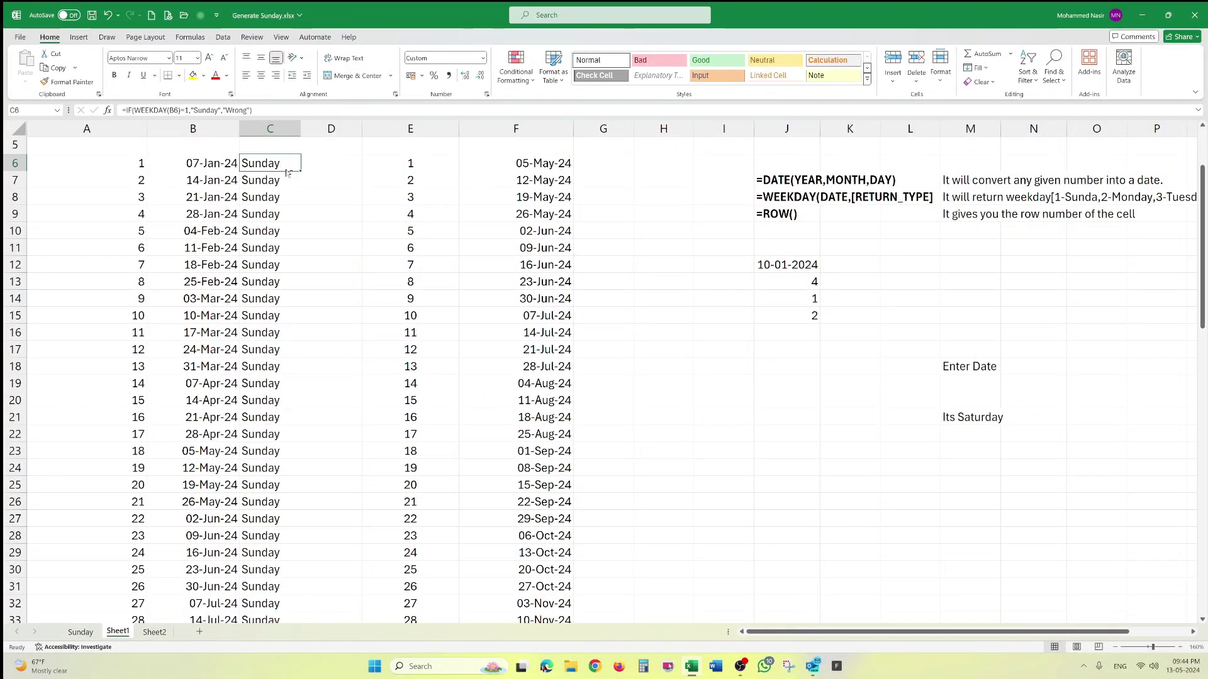
key(ctrl+c)
click(601, 164)
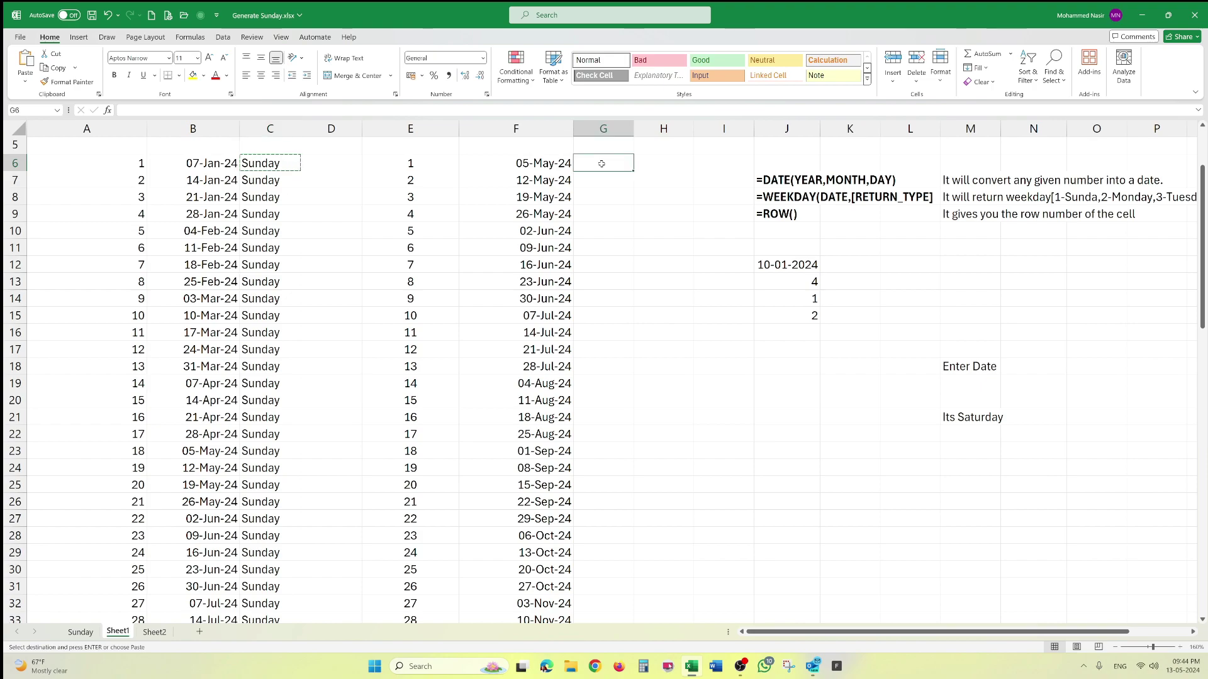
key(Return)
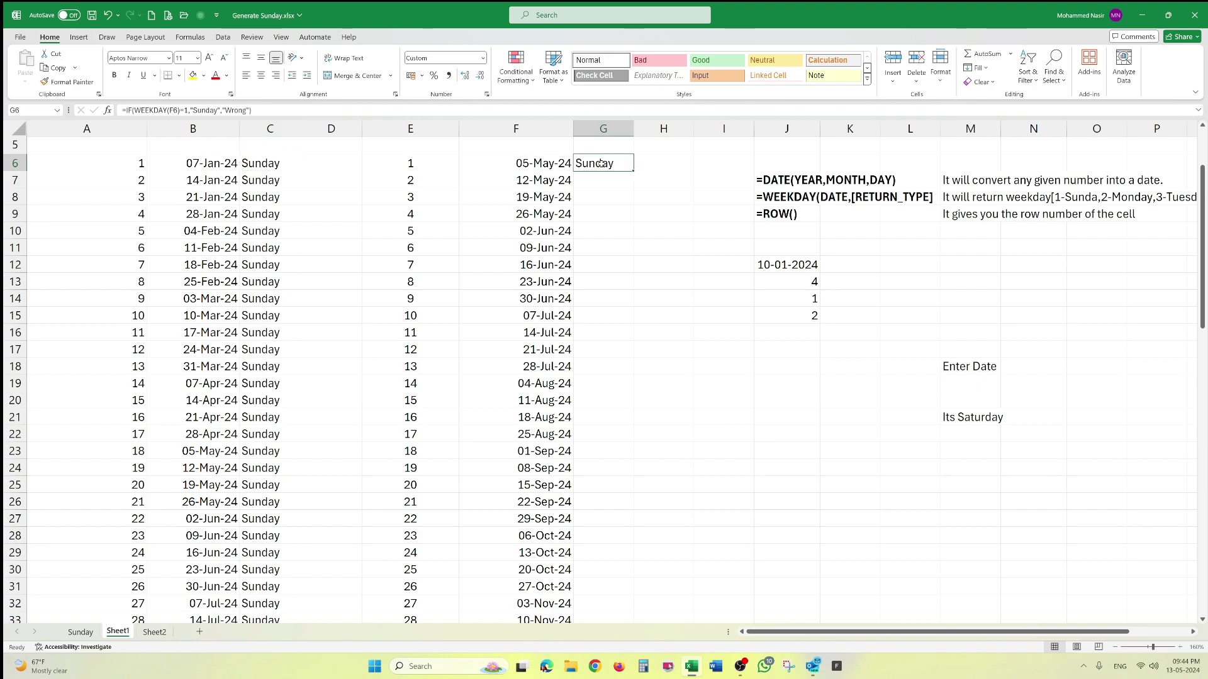
double_click(634, 172)
Step: Undo an accidental move into column H and clear the stray Wrong in G58
drag(573, 320, 633, 321)
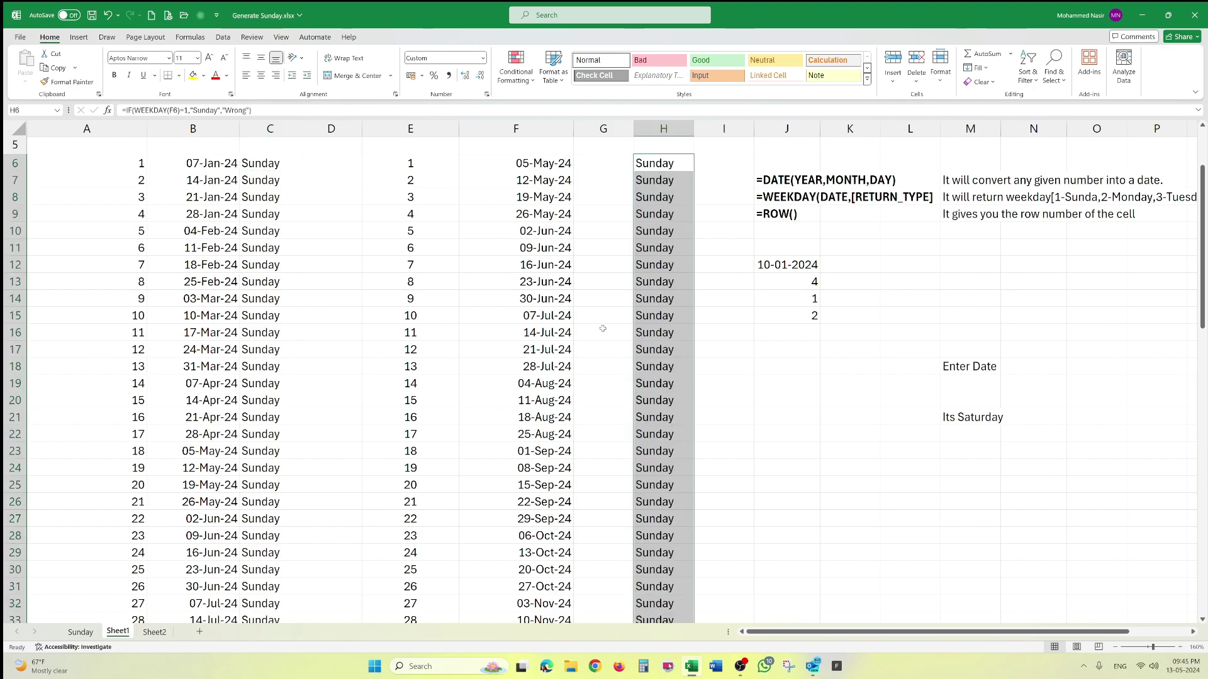
scroll(601, 332, down, 4)
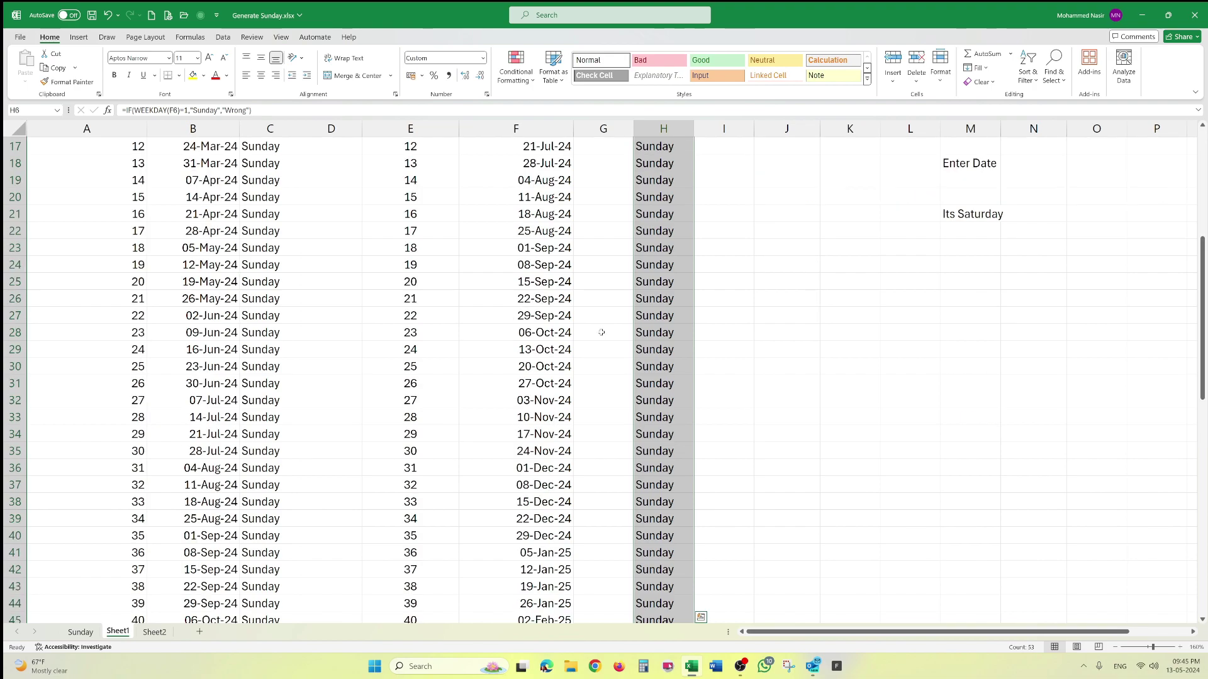
key(ctrl+z)
scroll(601, 332, down, 4)
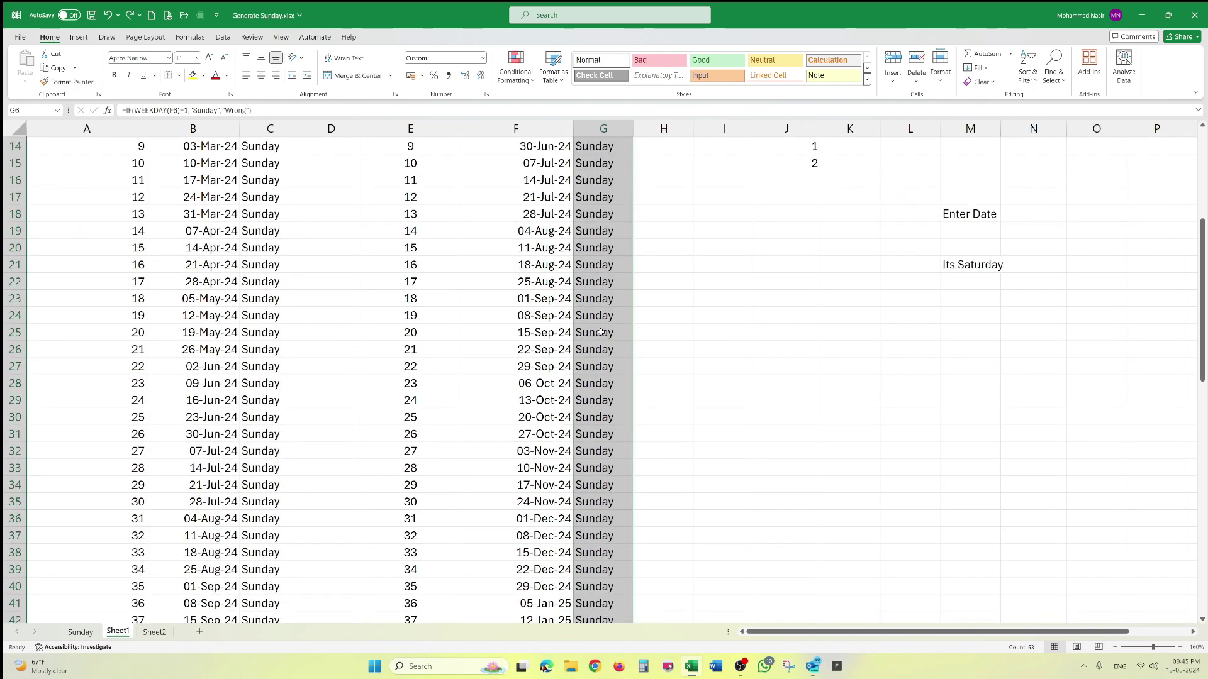
scroll(601, 332, down, 9)
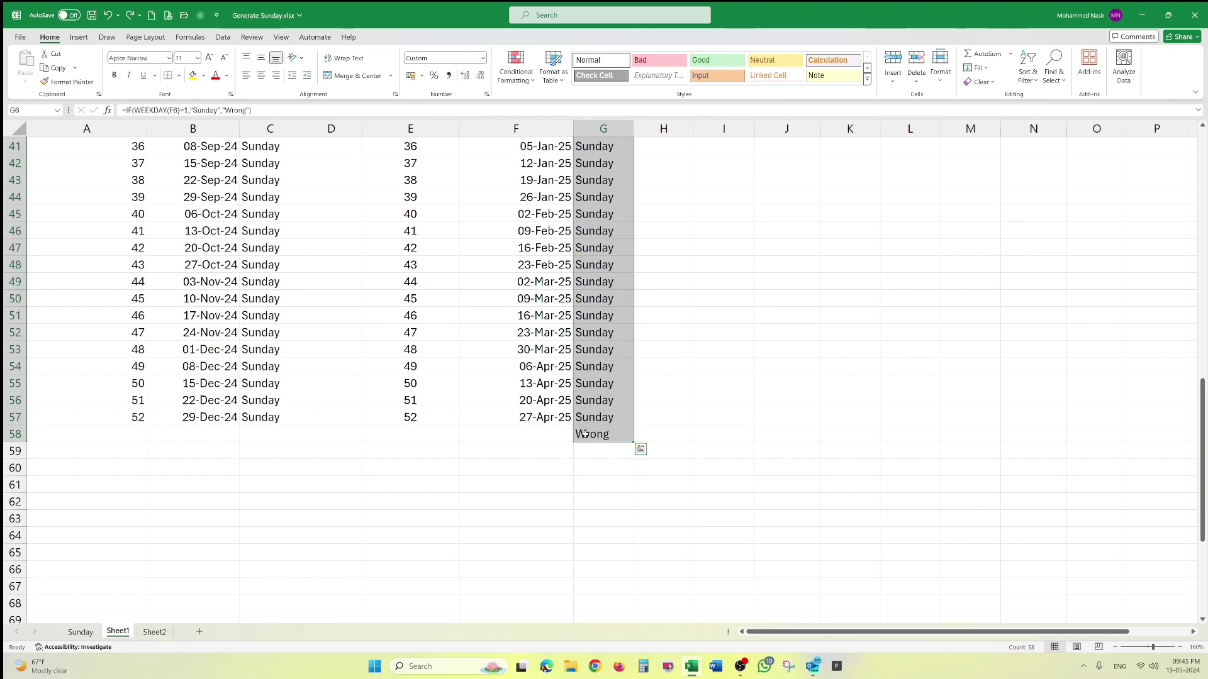
click(585, 434)
key(Delete)
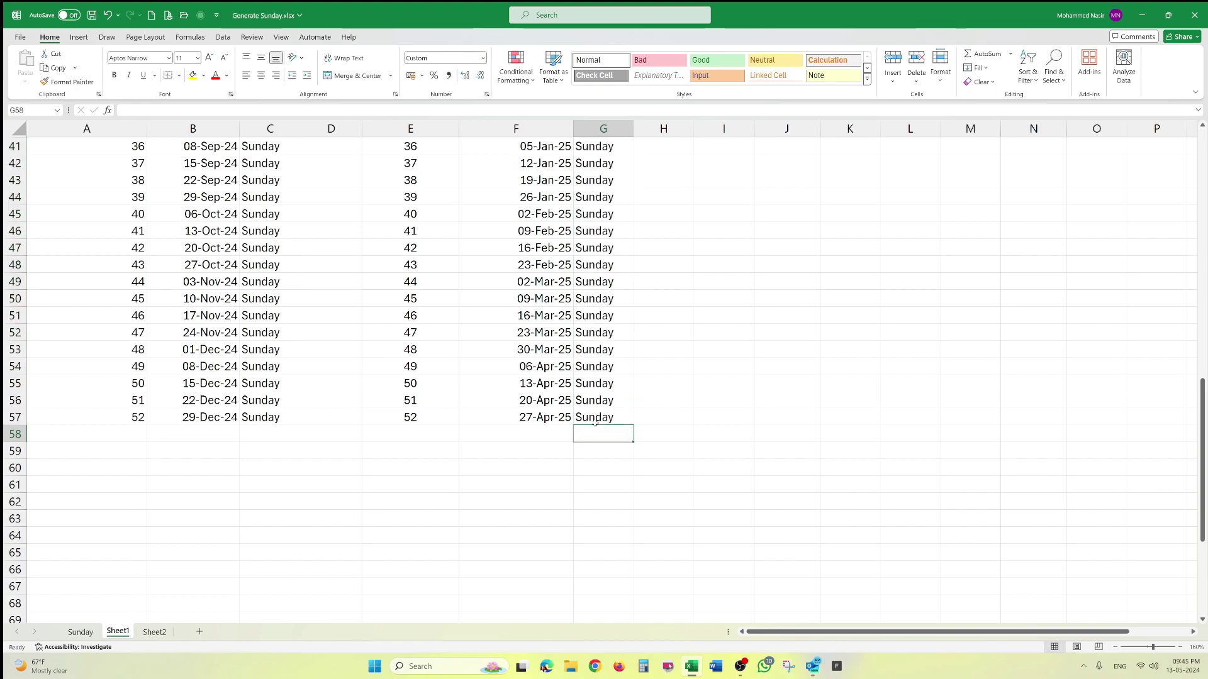
scroll(726, 444, up, 4)
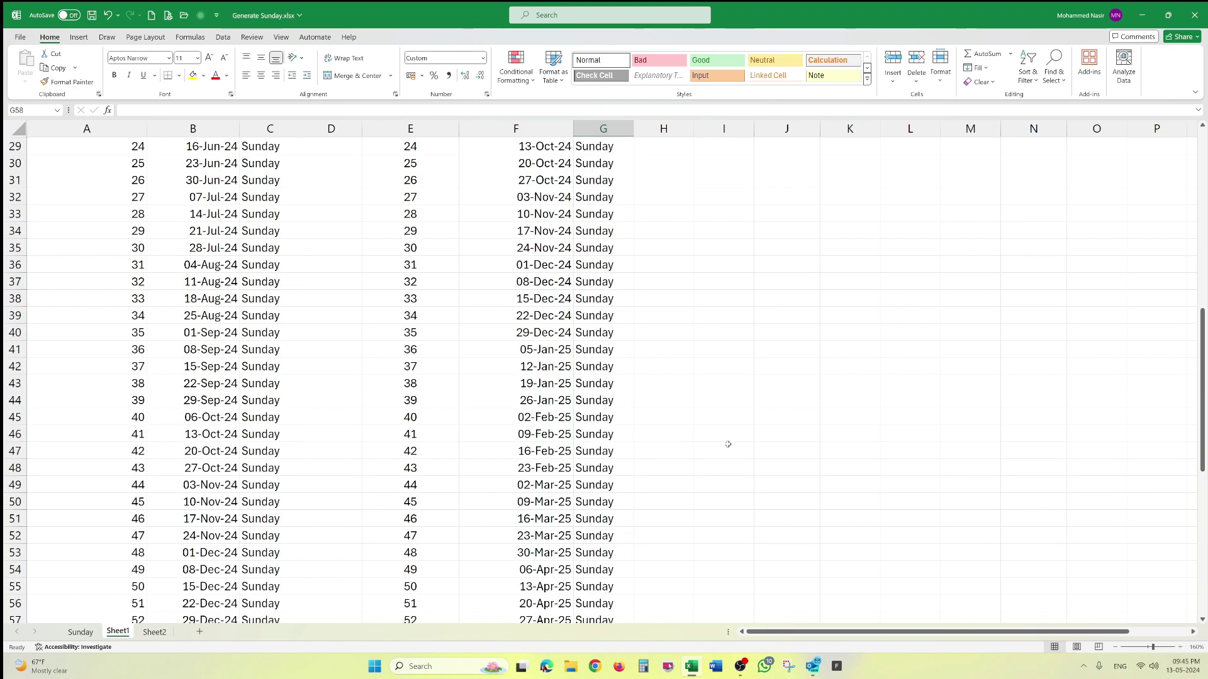
scroll(727, 445, up, 8)
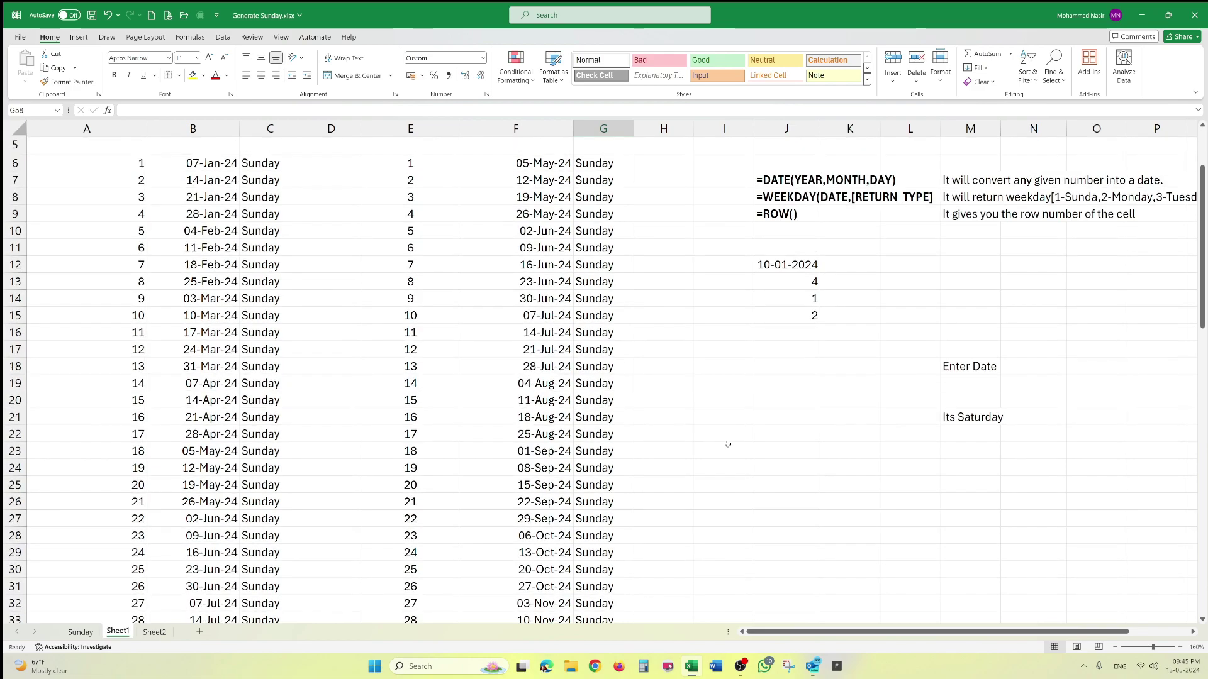
scroll(727, 443, up, 2)
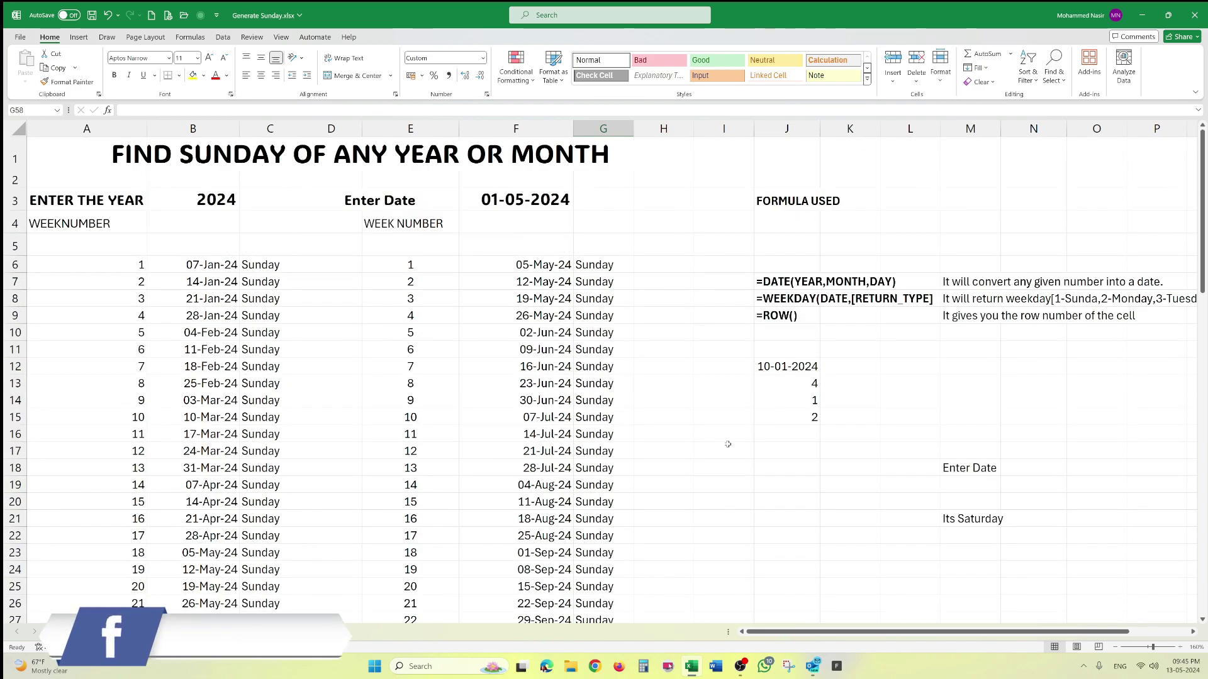
click(677, 266)
click(514, 264)
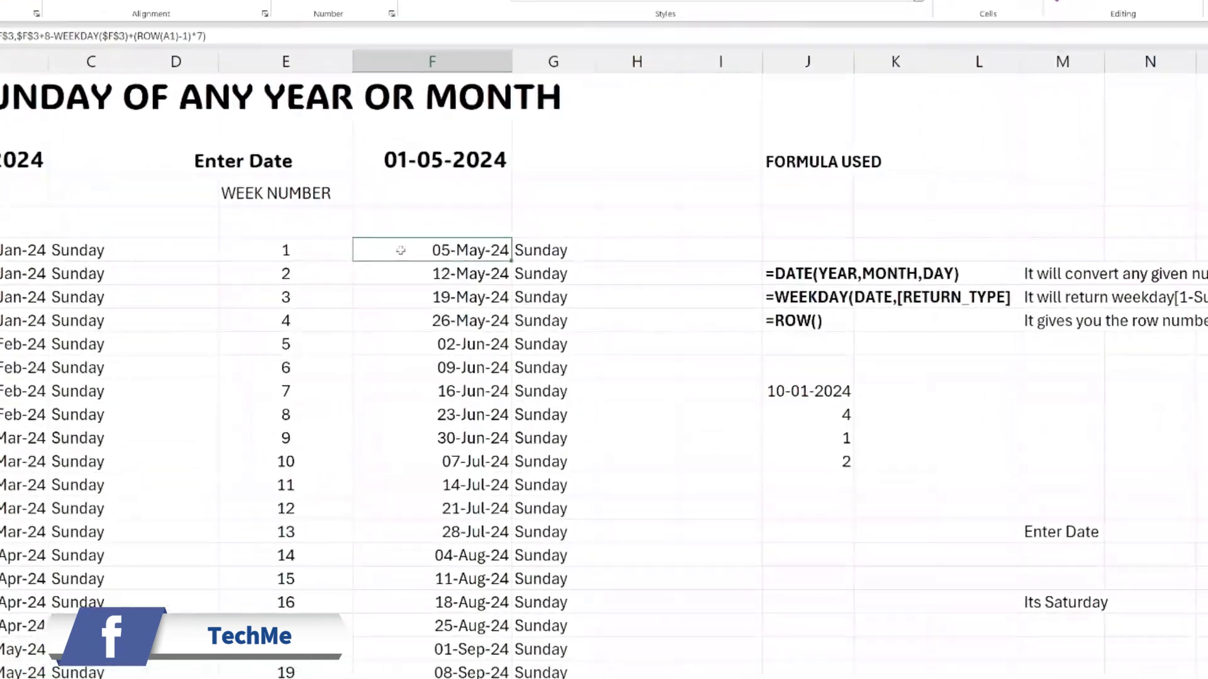
double_click(493, 265)
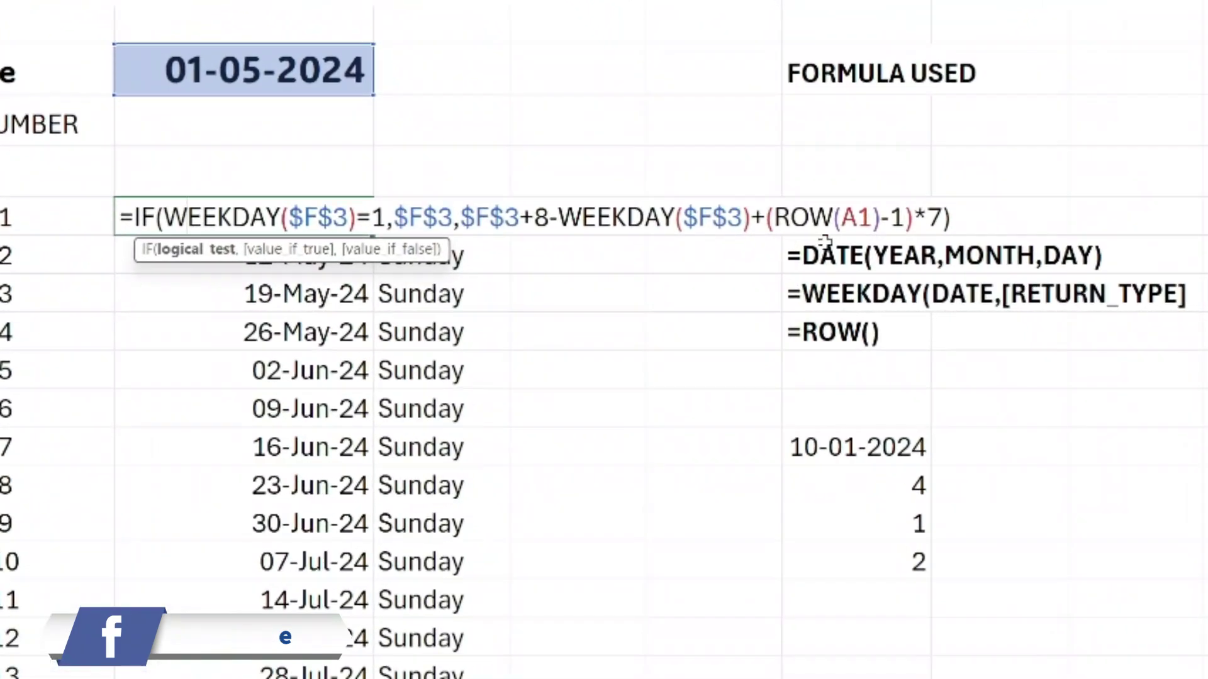
key(Return)
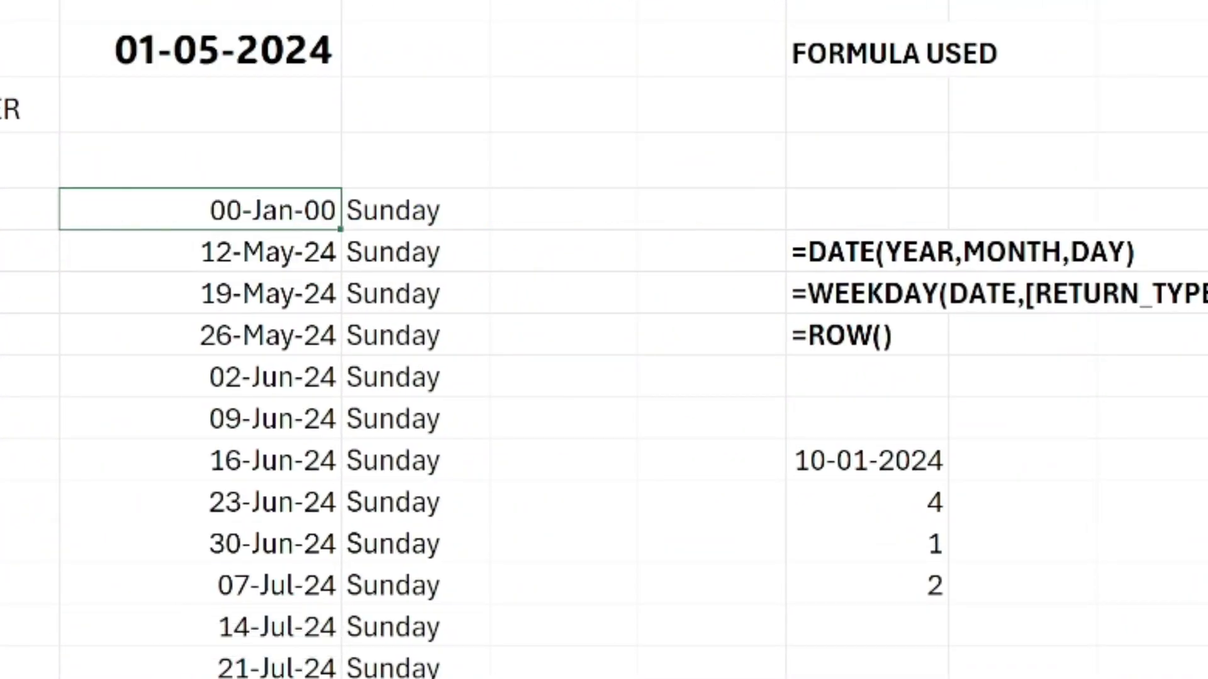
double_click(38, 245)
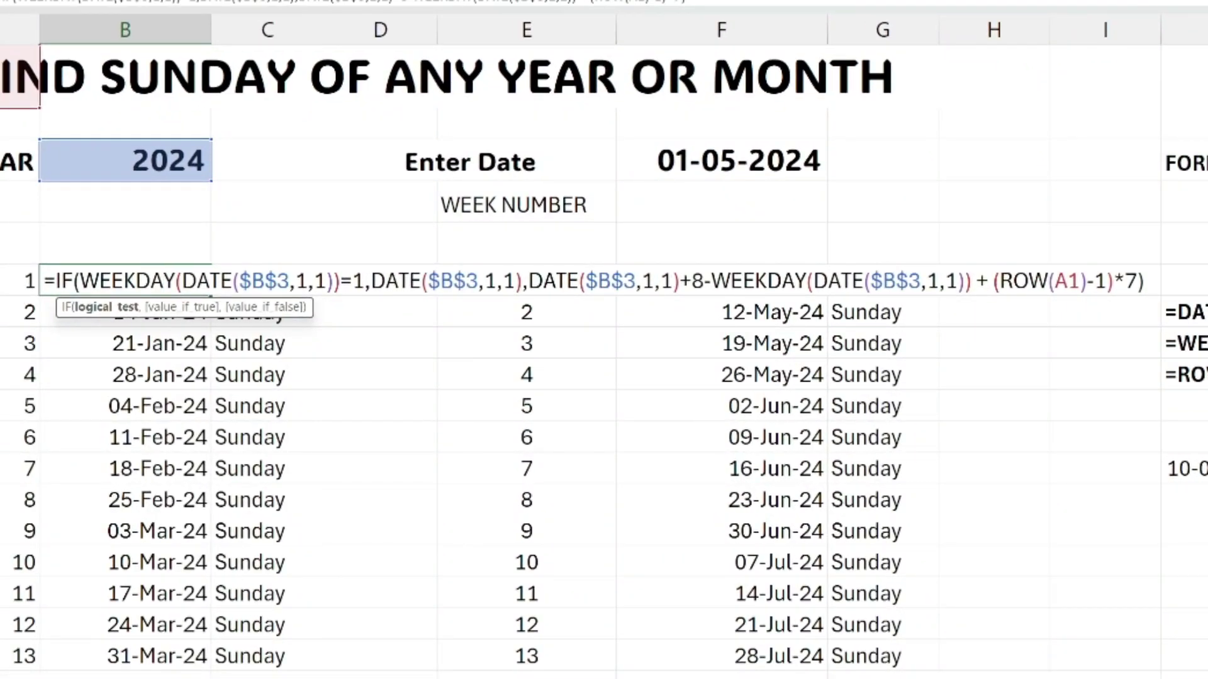
key(Return)
click(1033, 281)
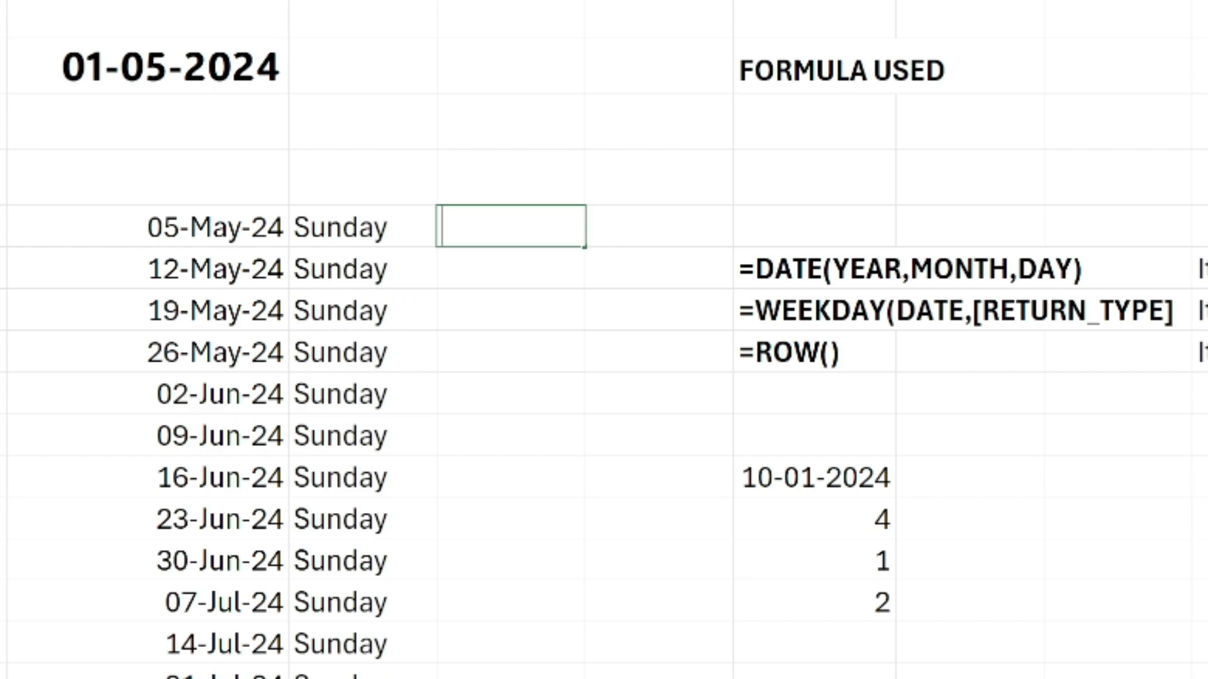
Step: Enter =FINDSUNDAY($F$3,A1) in H6
text(=fin)
key(Down)
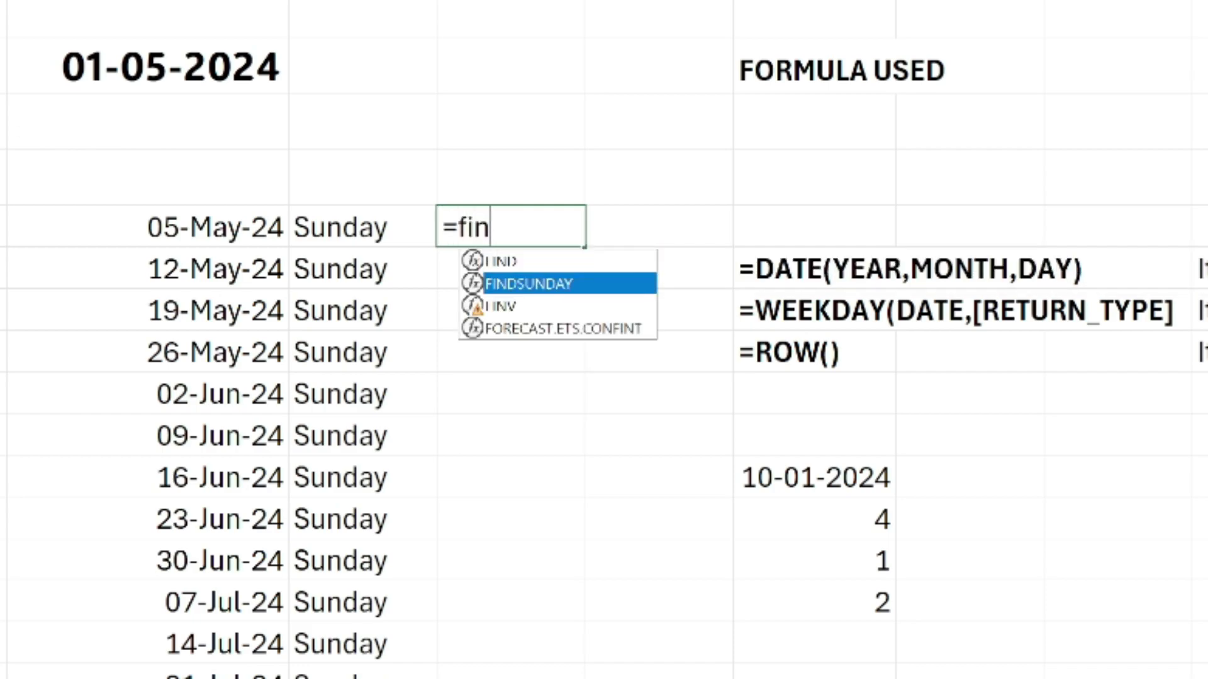
key(Tab)
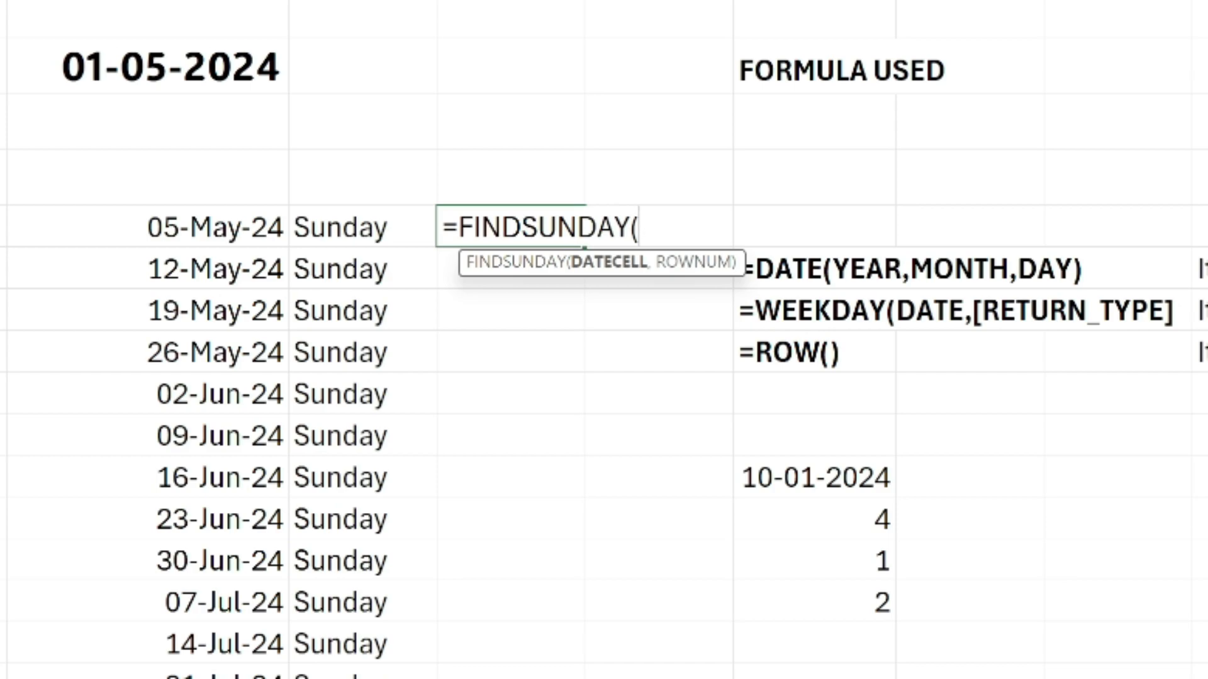
click(192, 65)
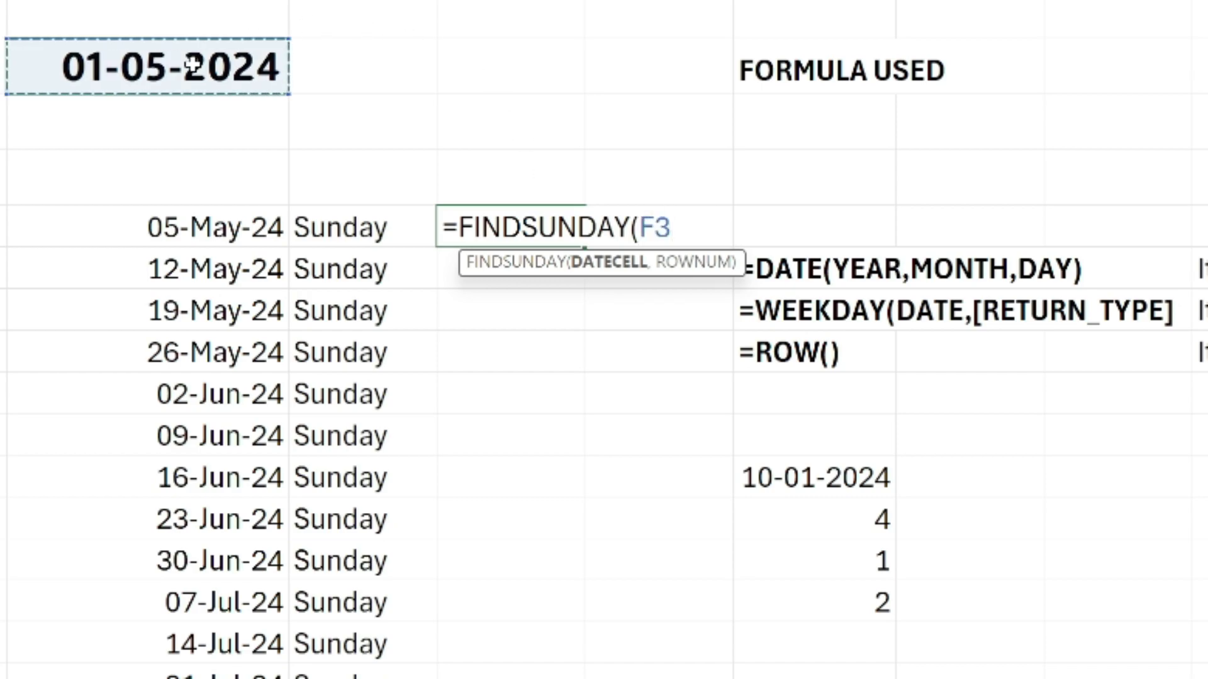
key(F3)
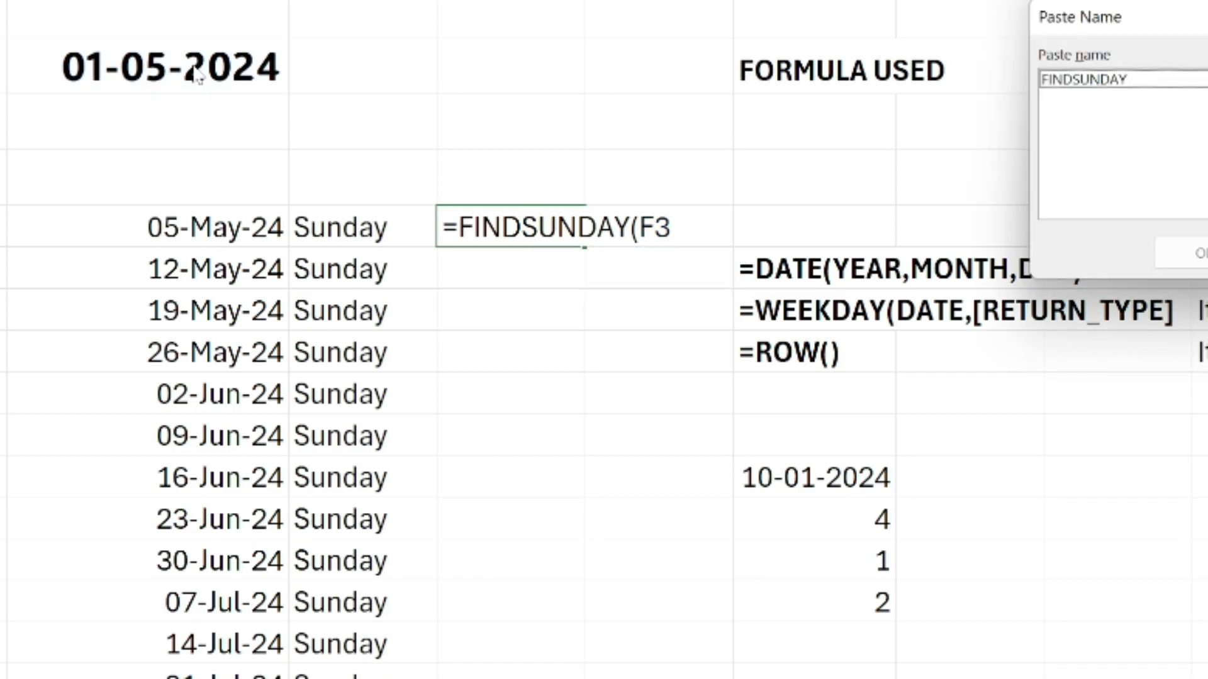
key(Escape)
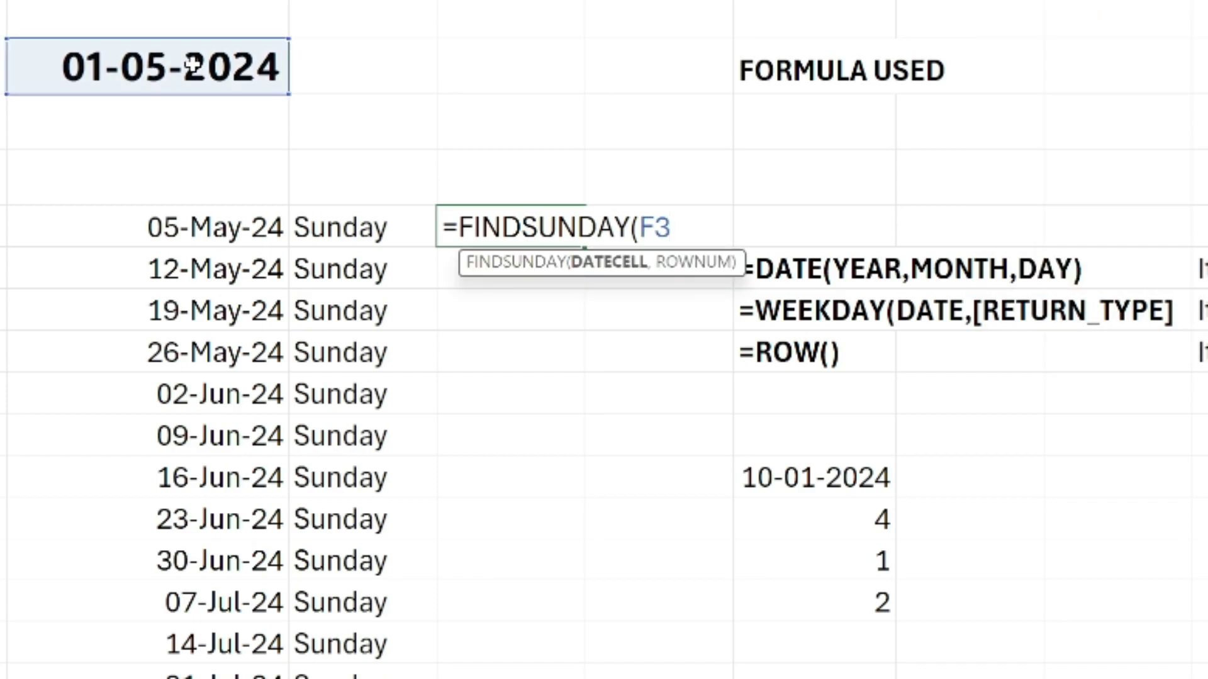
key(F4)
text(,)
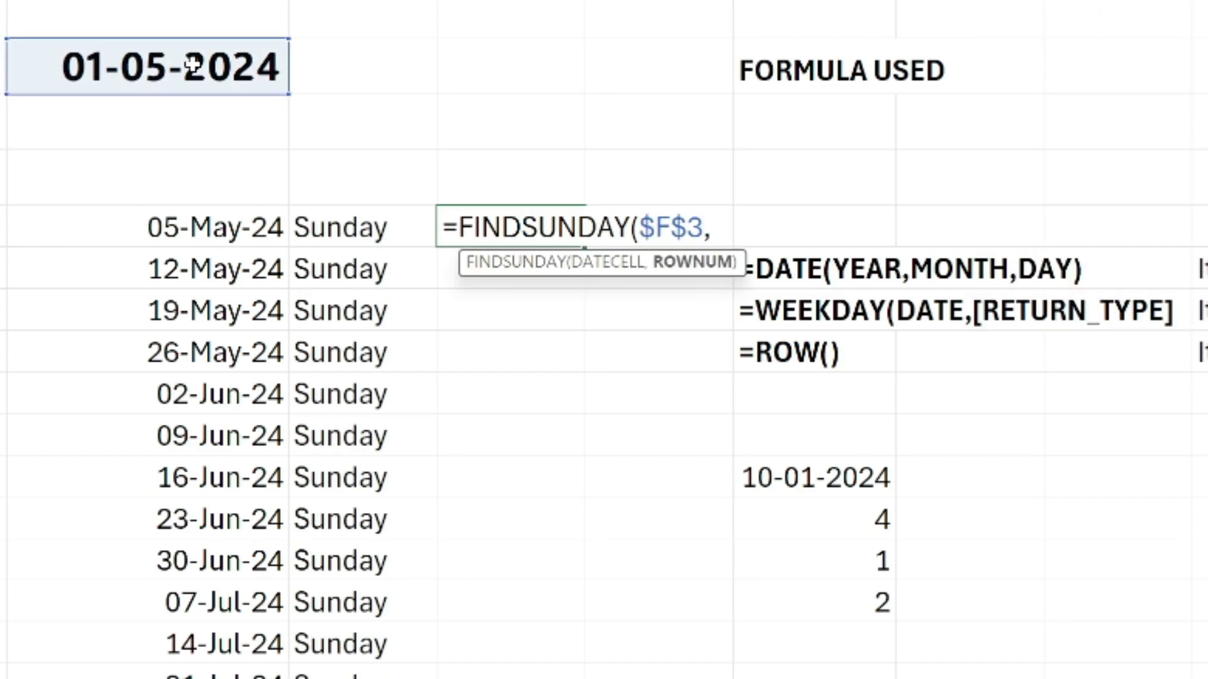
text(a1()
key(BackSpace)
text())
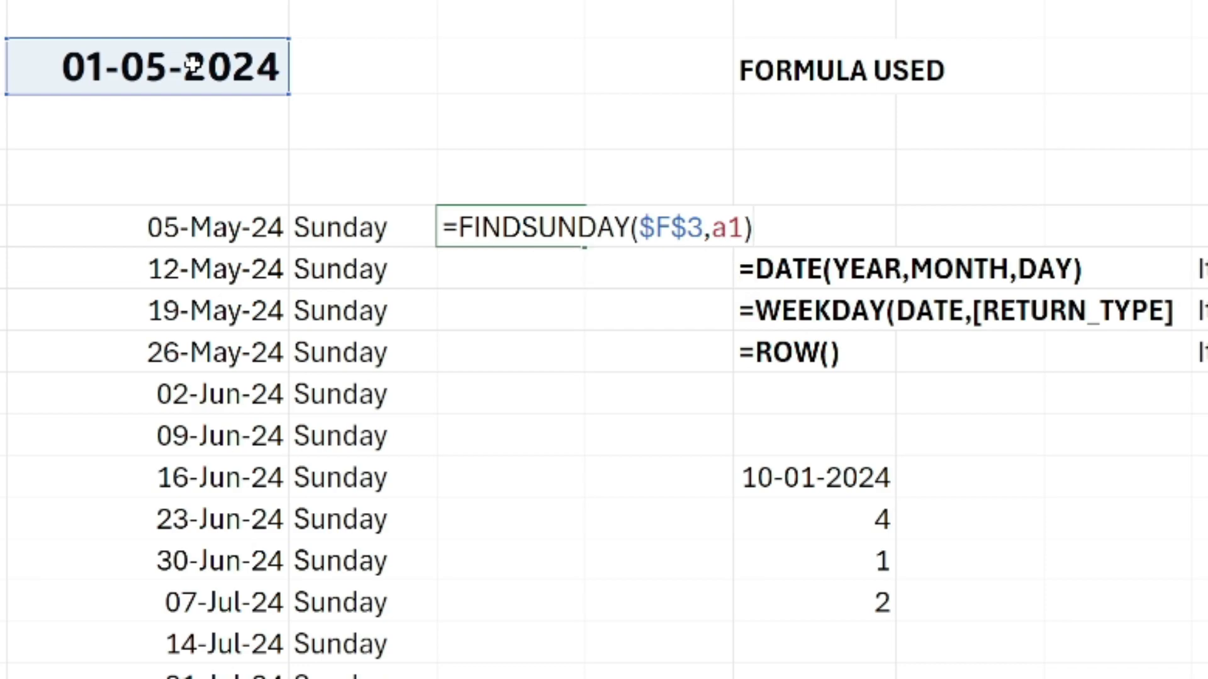
key(Return)
Step: Format the 45417 result as a date, fill column H, and clear the extra 04-May-25
key(Up)
key(ctrl+shift+numbersign)
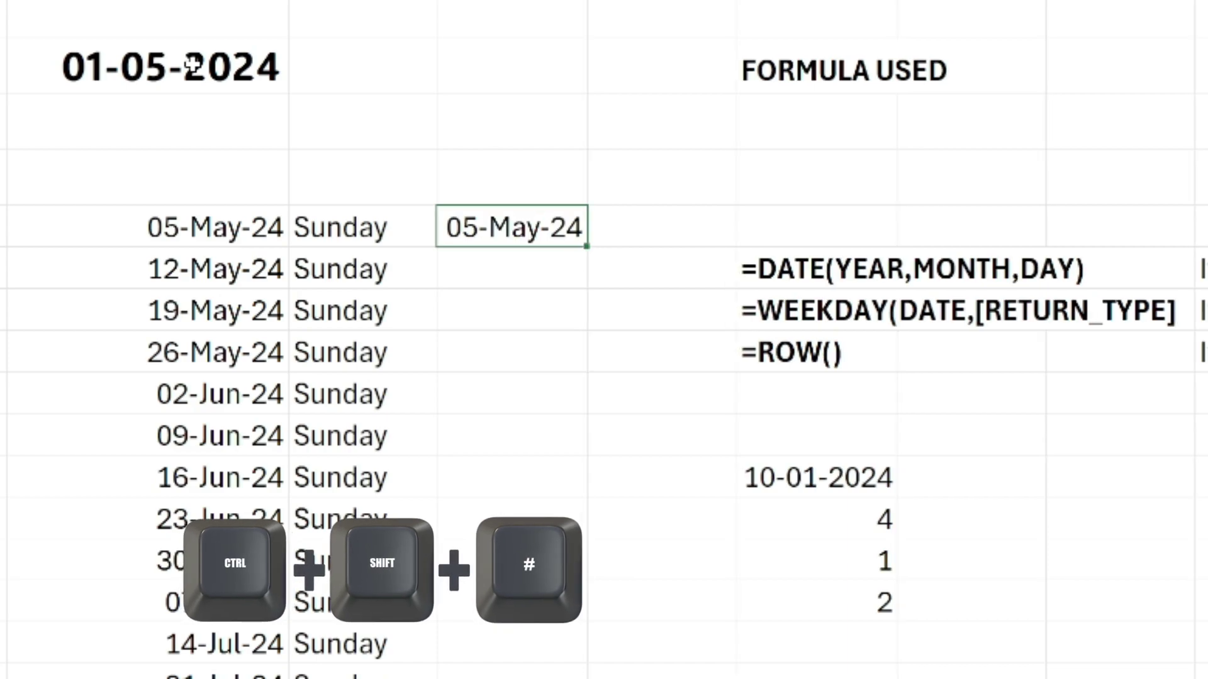
double_click(590, 249)
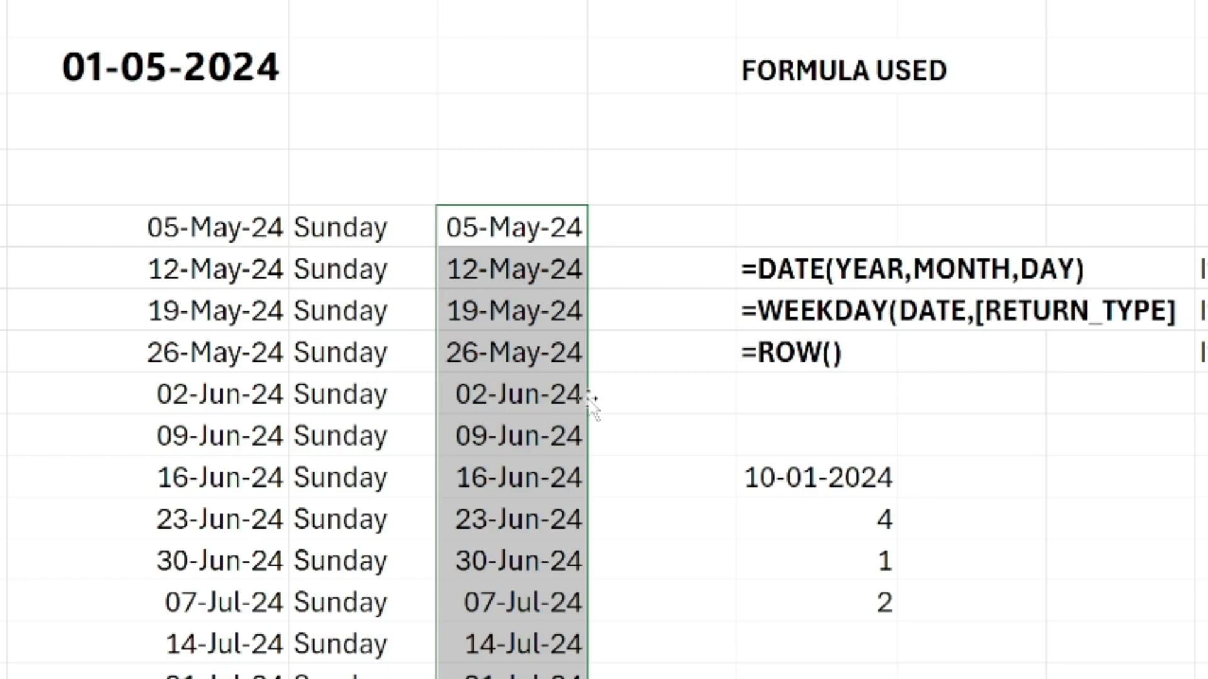
scroll(591, 403, down, 10)
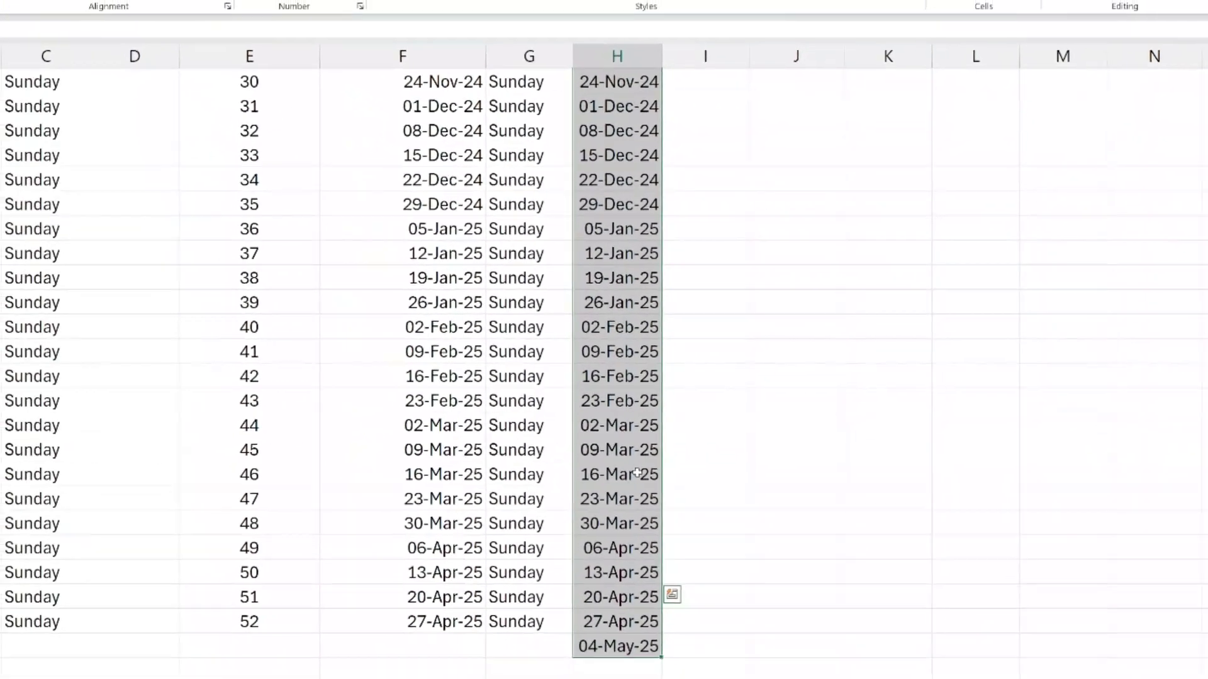
scroll(636, 473, down, 2)
click(628, 648)
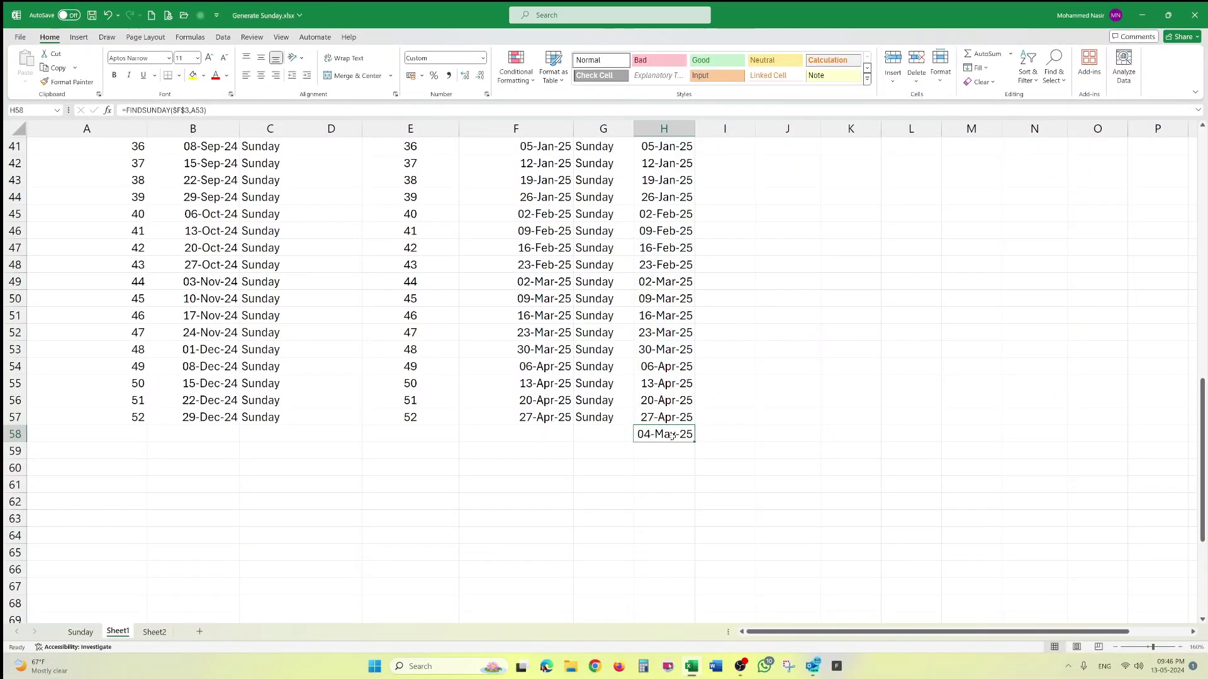
key(Delete)
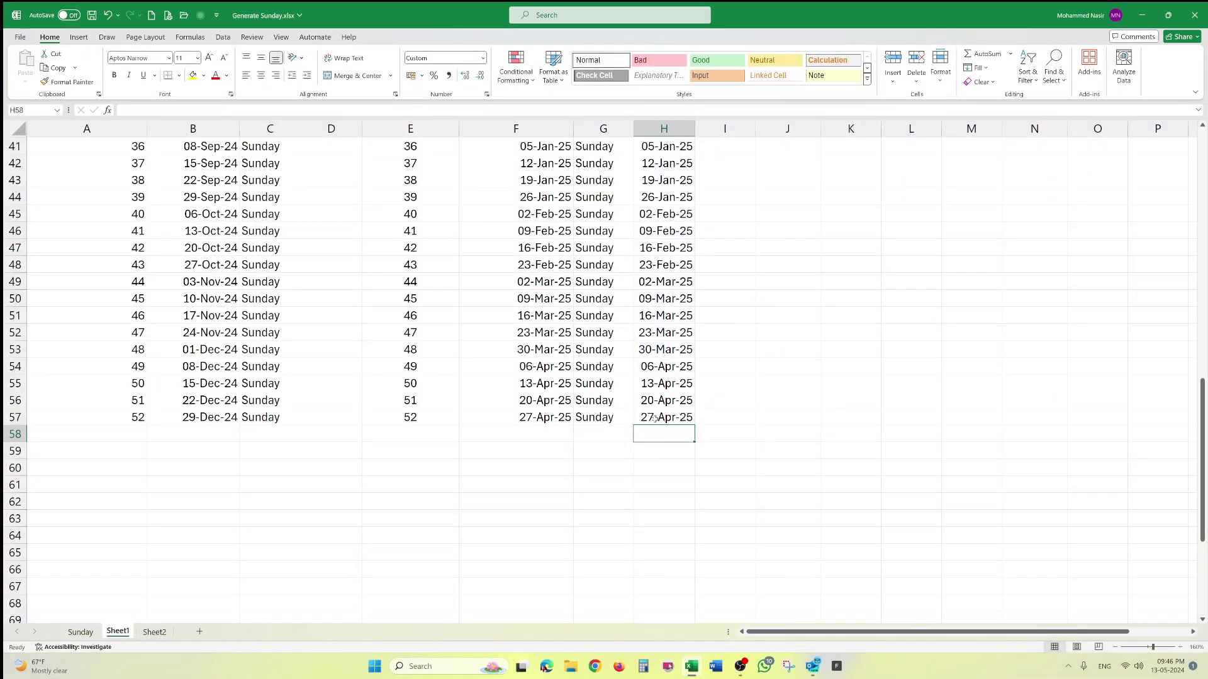
scroll(646, 414, up, 3)
scroll(646, 414, up, 10)
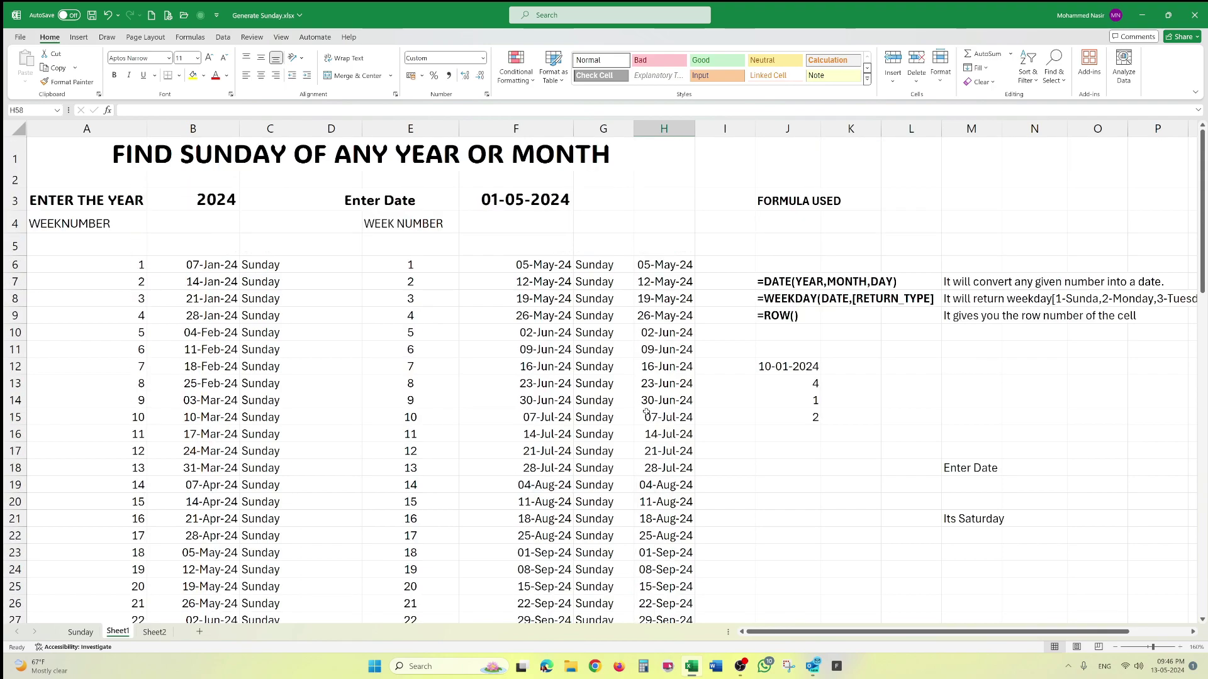
click(684, 265)
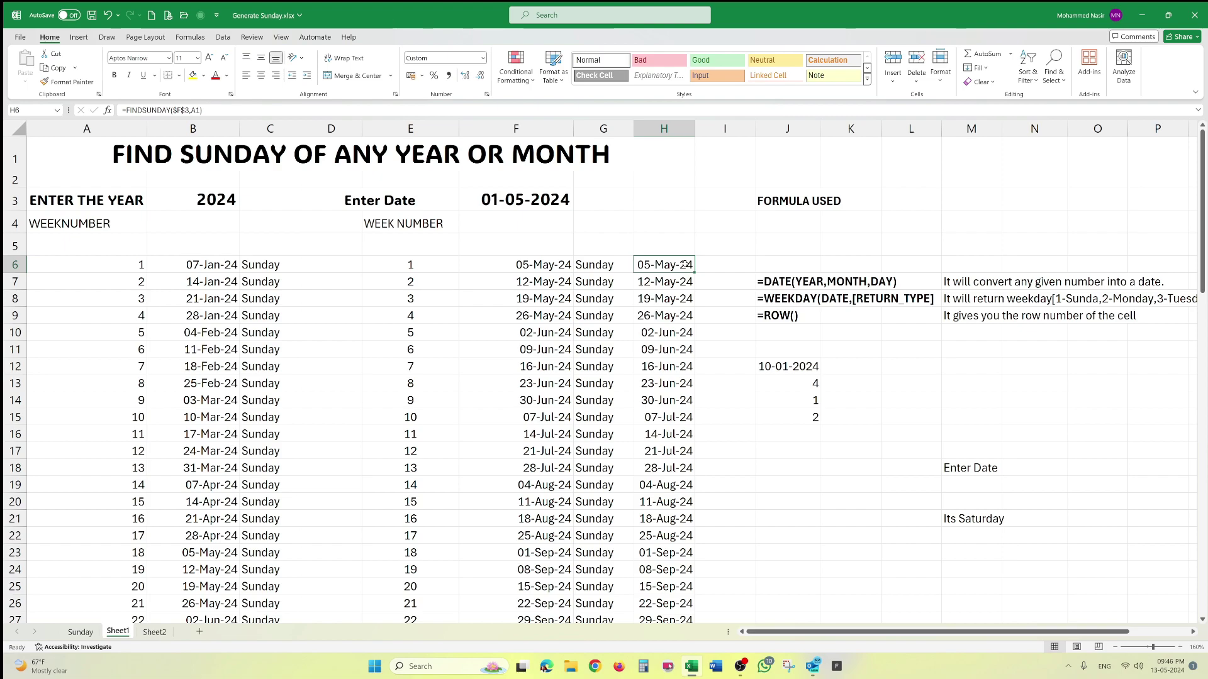